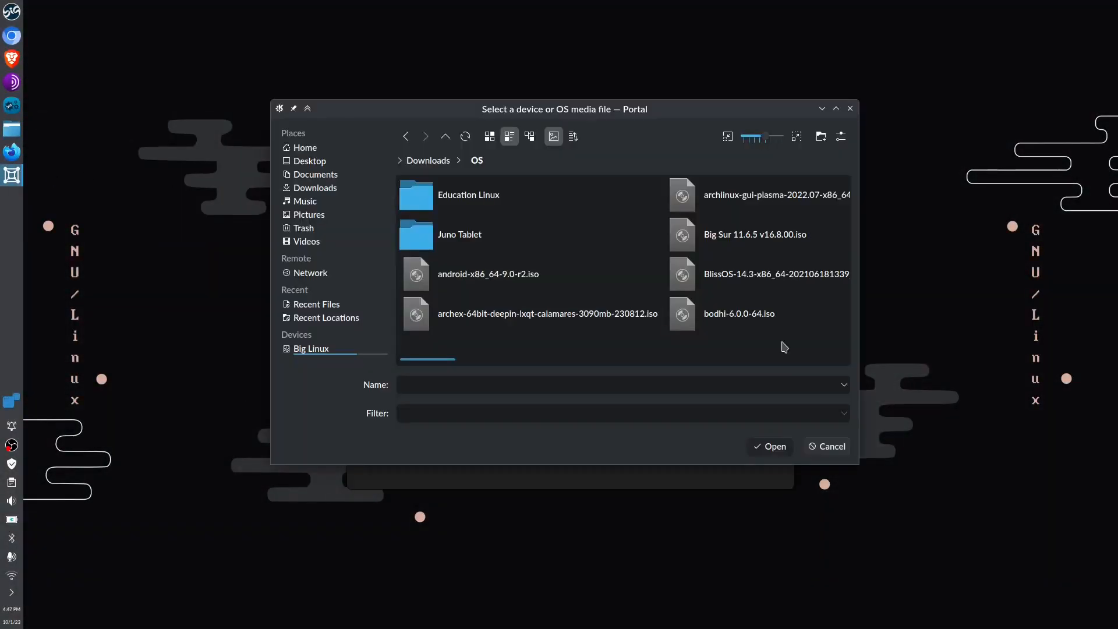
Create a VM from manjaro-gnome-23.0-230903-linux65.iso with 4.0 GiB memory and boot it
scroll(785, 347, "right", 5)
scroll(784, 347, "right", 5)
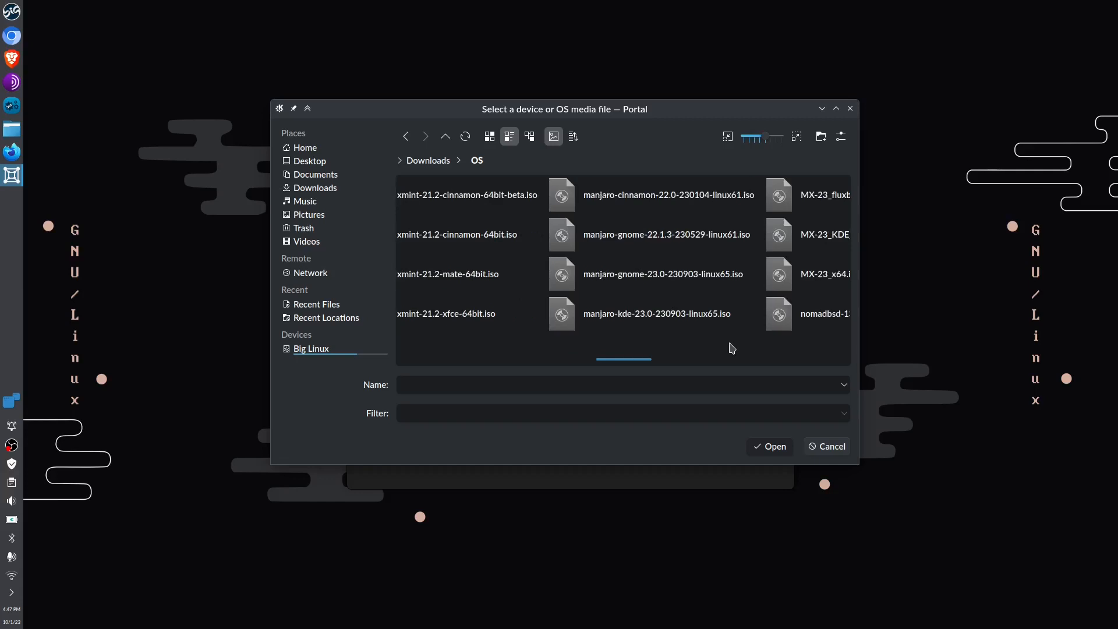
double_click(670, 279)
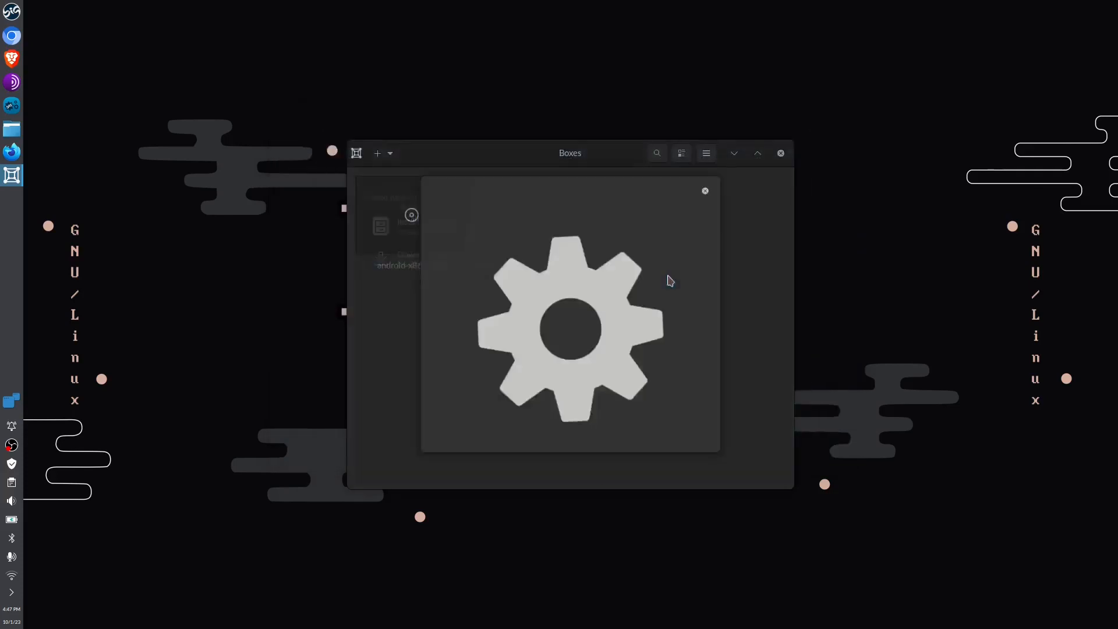
left_click_drag(709, 463, 874, 571)
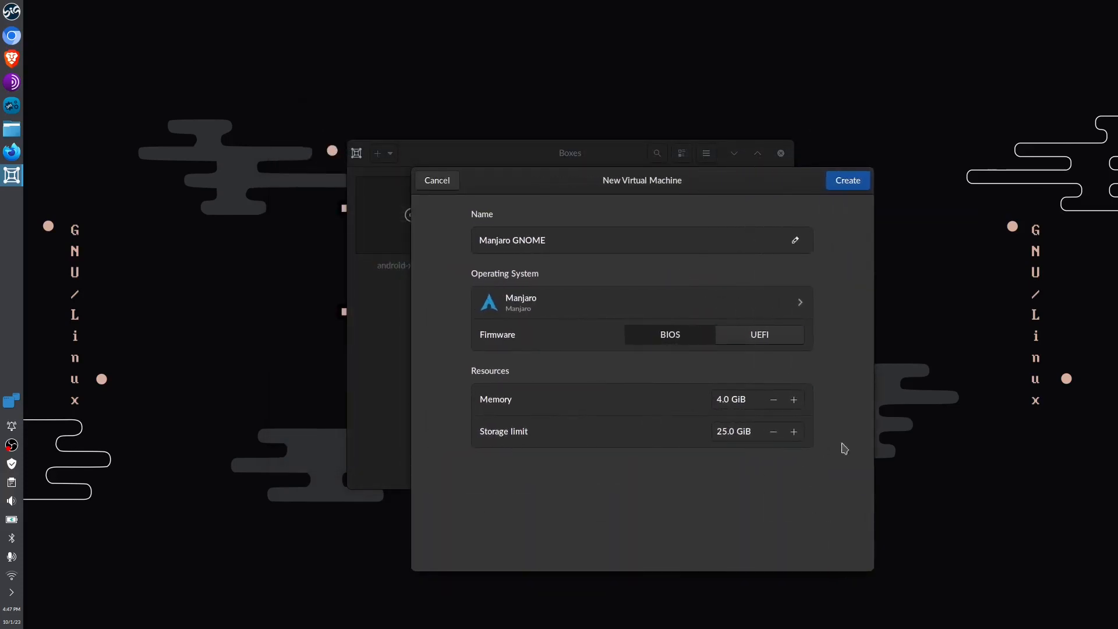
left_click(745, 402)
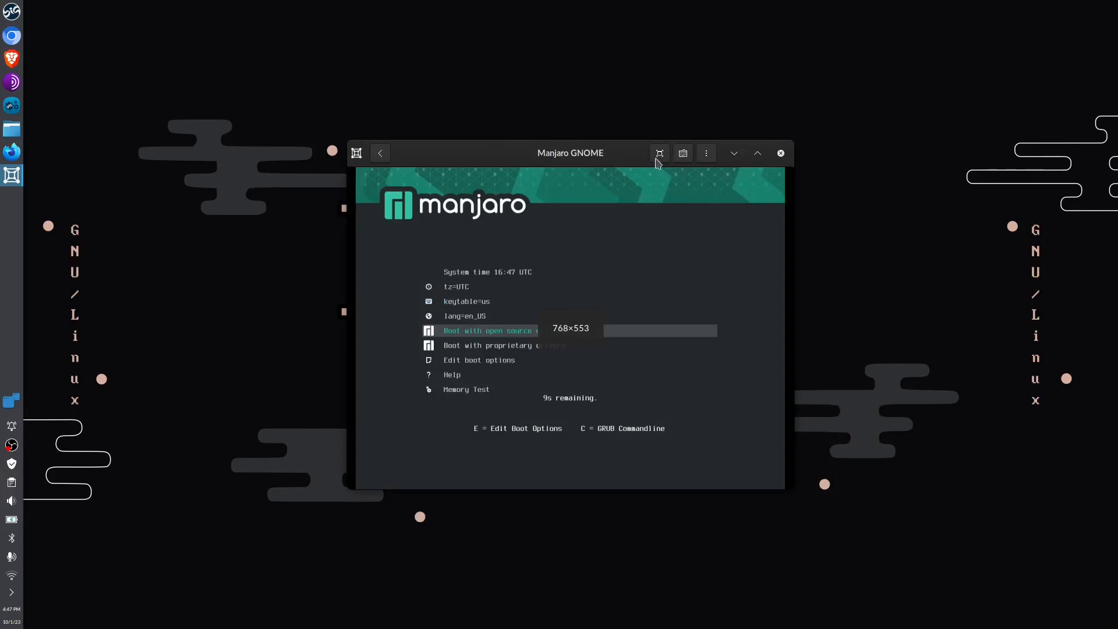
left_click(656, 157)
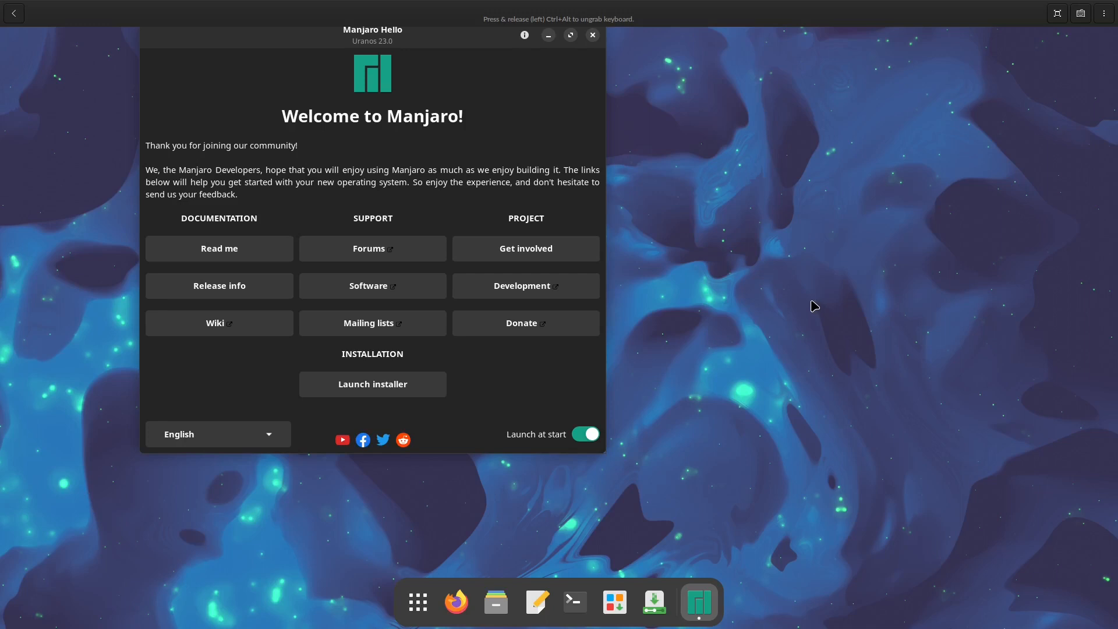
Centre the Manjaro Hello window and browse the language list, keeping English
left_click_drag(471, 47, 649, 79)
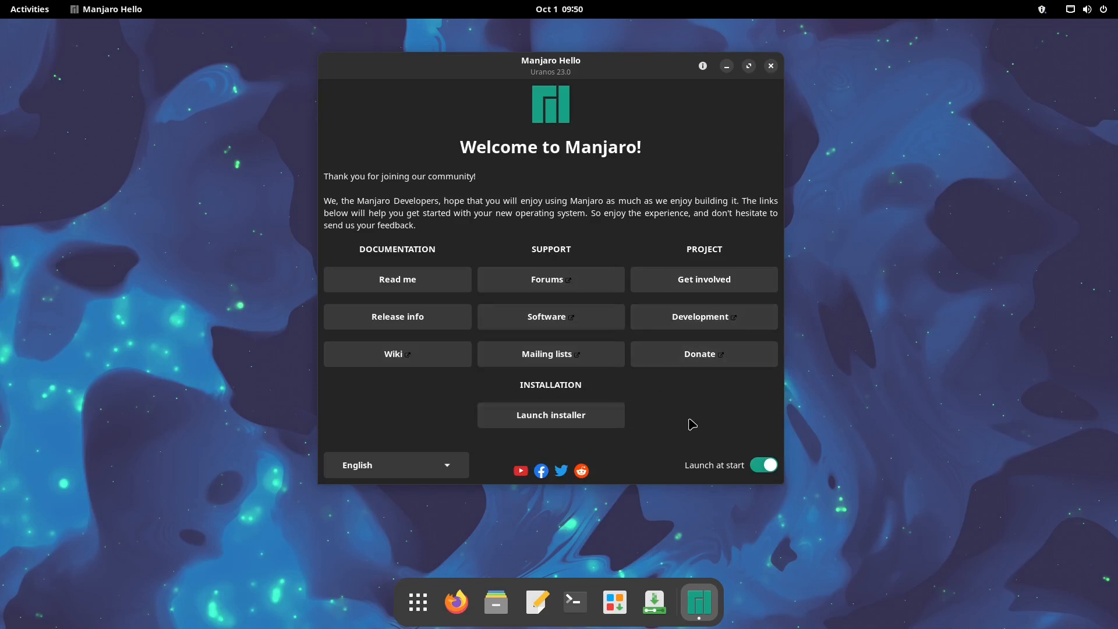
left_click(450, 471)
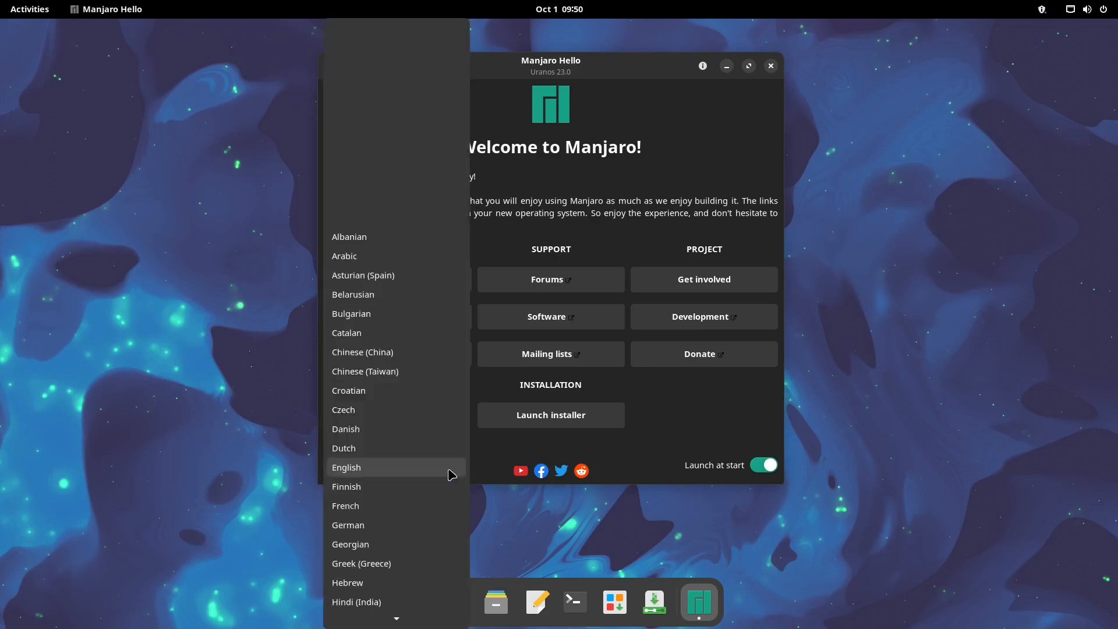
scroll(447, 473, "down", 5)
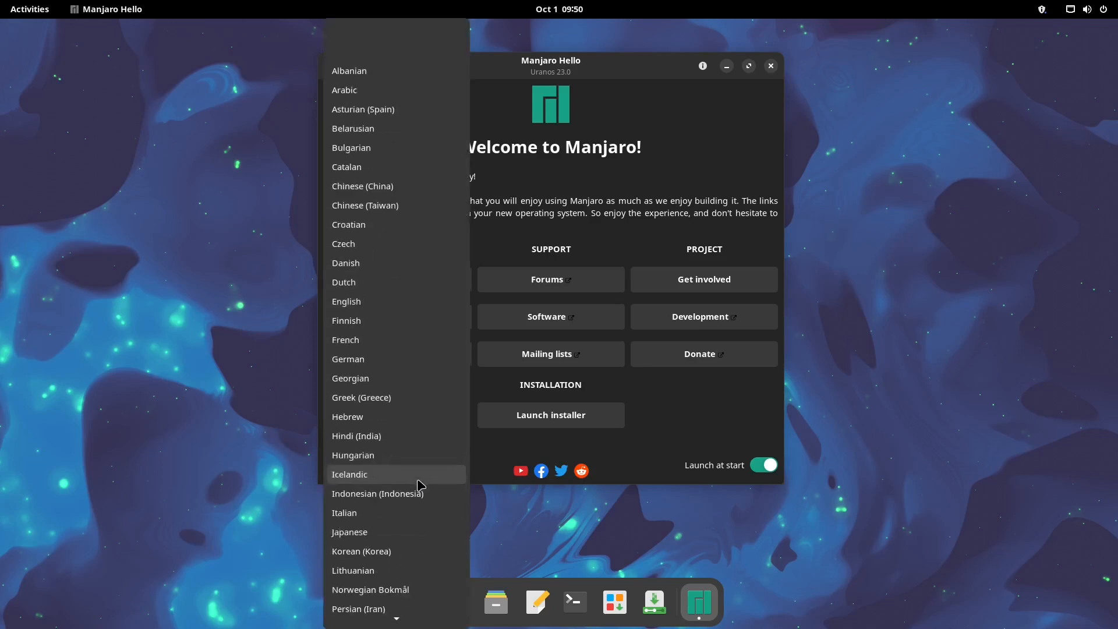
scroll(421, 485, "down", 6)
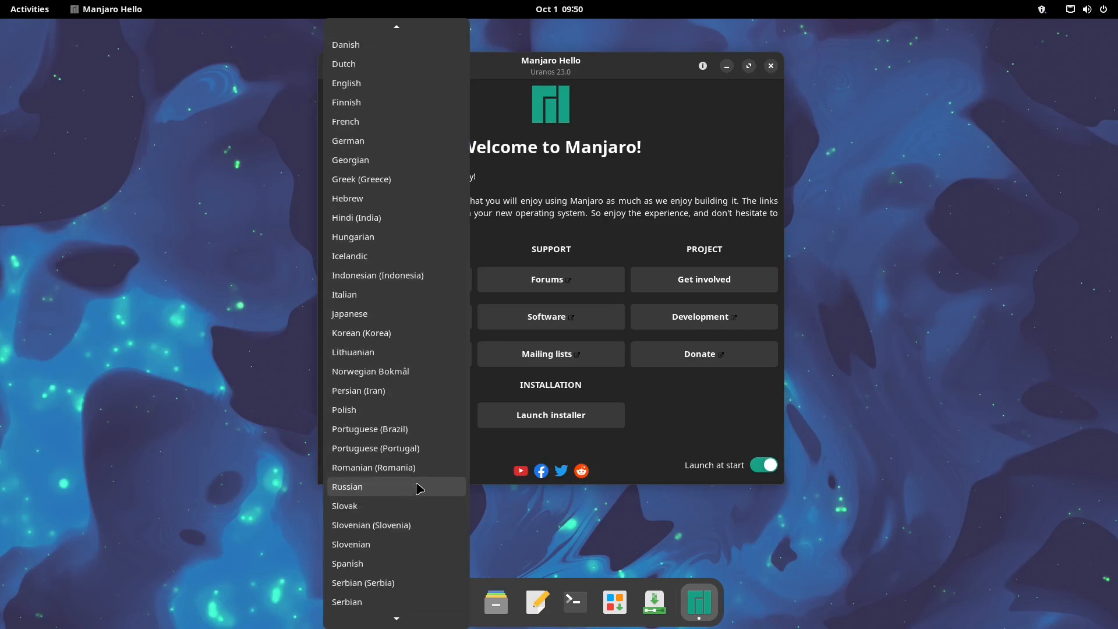
scroll(416, 484, "down", 3)
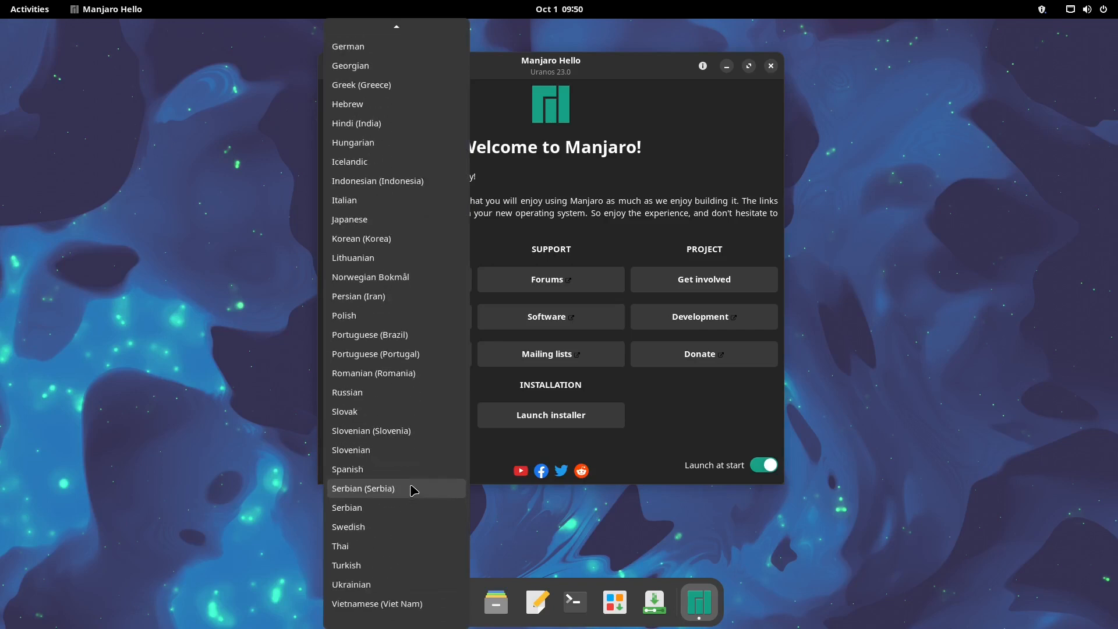
scroll(412, 497, "up", 7)
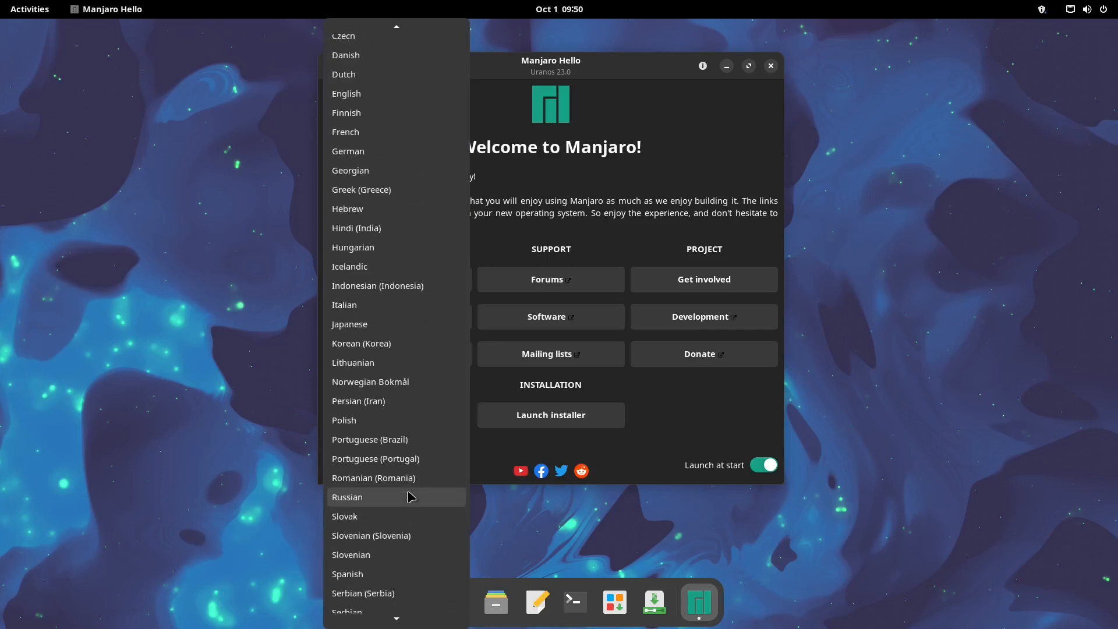
scroll(412, 496, "up", 1)
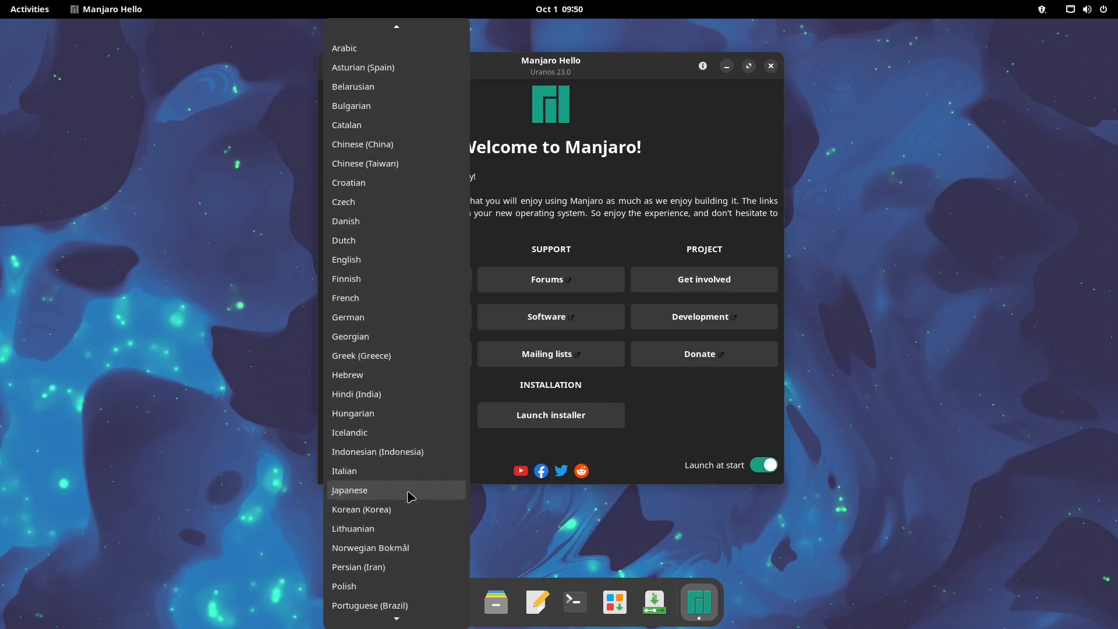
left_click(704, 471)
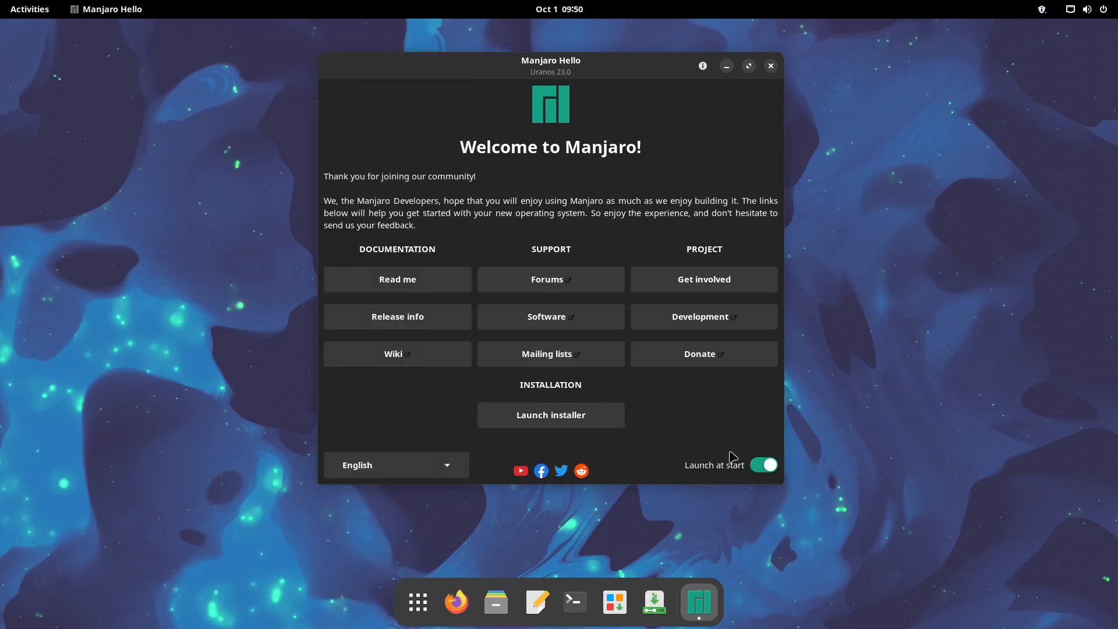
Toggle Launch at start off and back on, then close the Manjaro Hello window
left_click(766, 469)
left_click(767, 470)
left_click(768, 470)
left_click(766, 469)
left_click(770, 66)
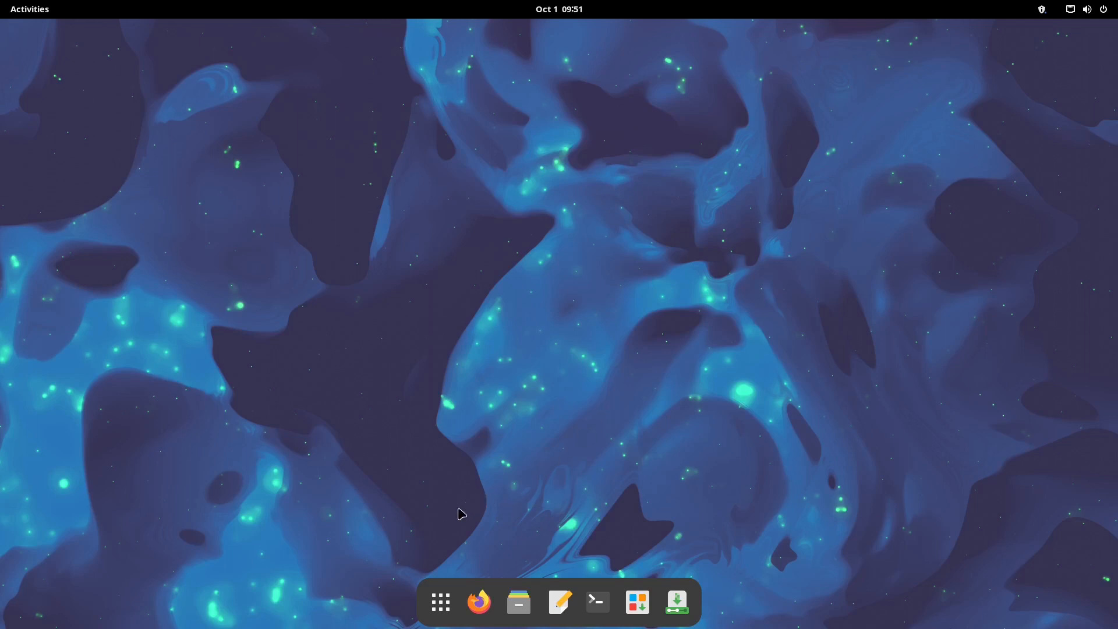
Relaunch Manjaro Hello from the app grid and scroll through the Manjaro 23.0 release notes
left_click(433, 616)
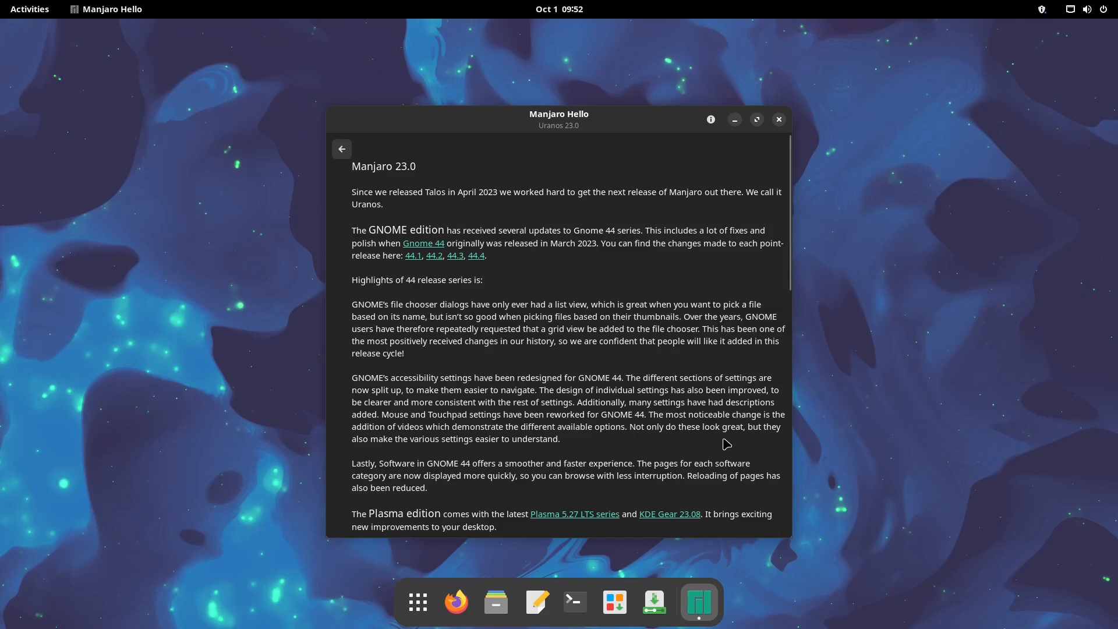
scroll(729, 443, "down", 3)
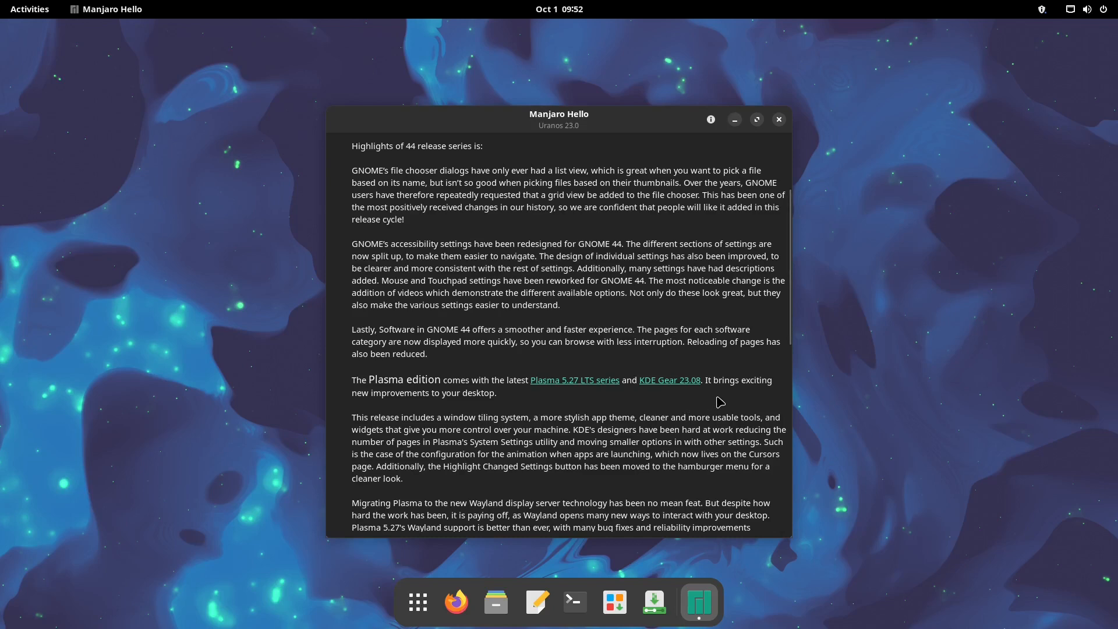
scroll(722, 404, "down", 10)
scroll(738, 447, "down", 2)
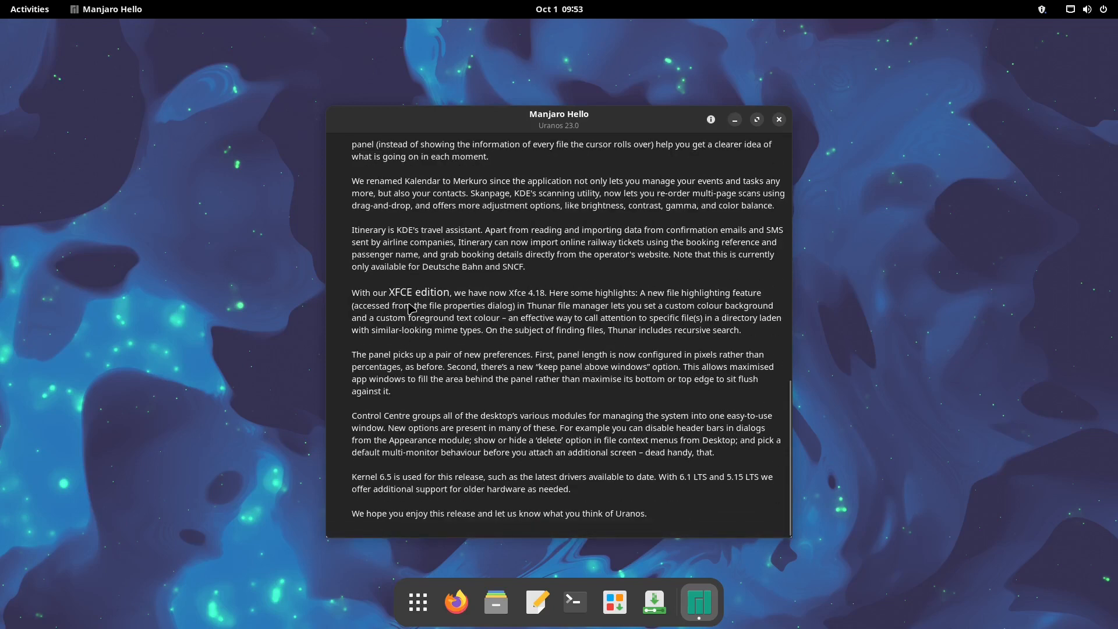
scroll(718, 405, "down", 2)
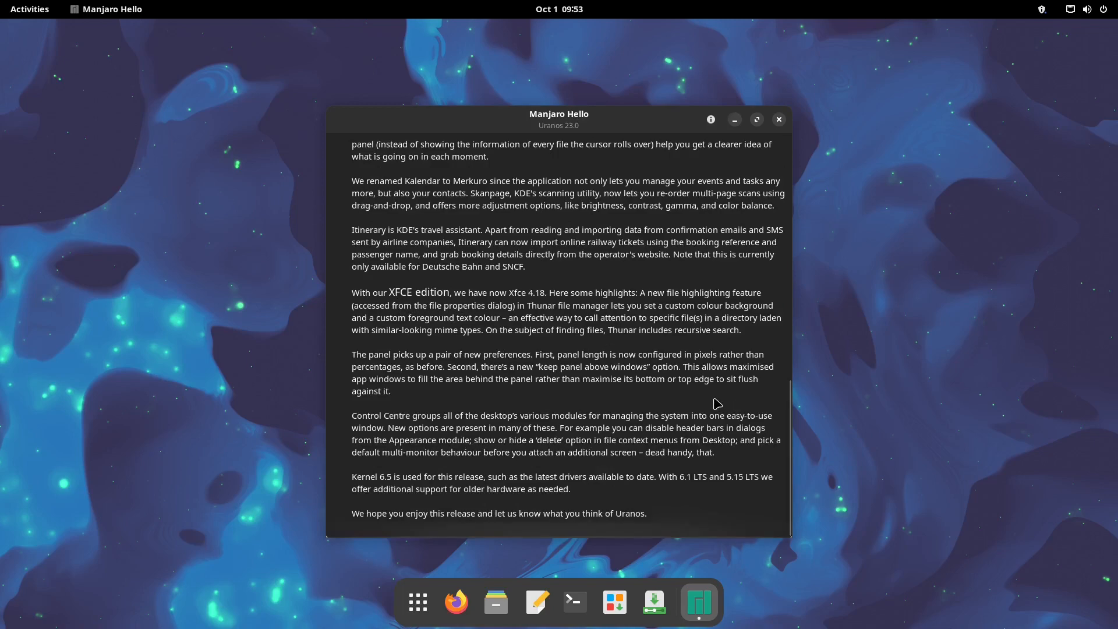
scroll(692, 447, "up", 15)
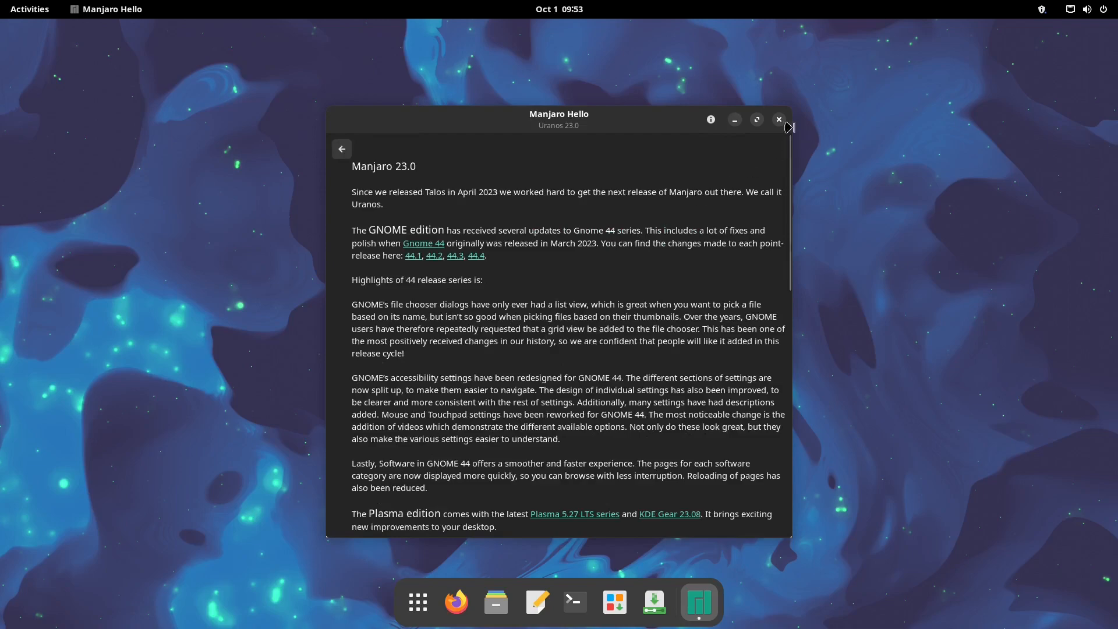
Open the Manjaro wiki from the welcome page, dismiss its cookie notice, and go to the manjaro.org homepage
left_click(342, 149)
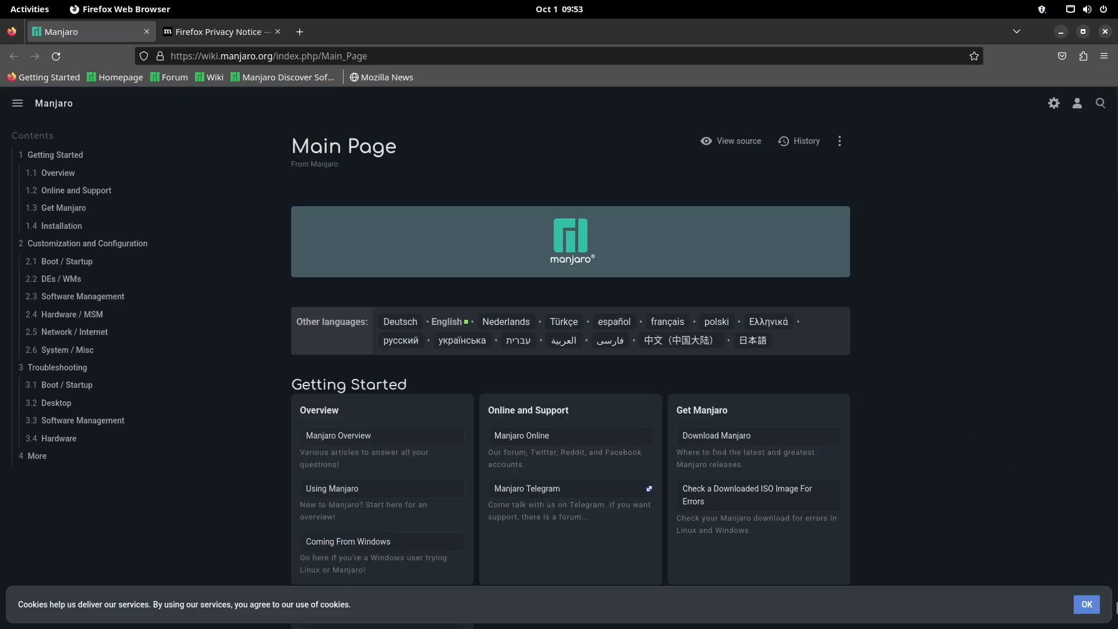
left_click(1094, 610)
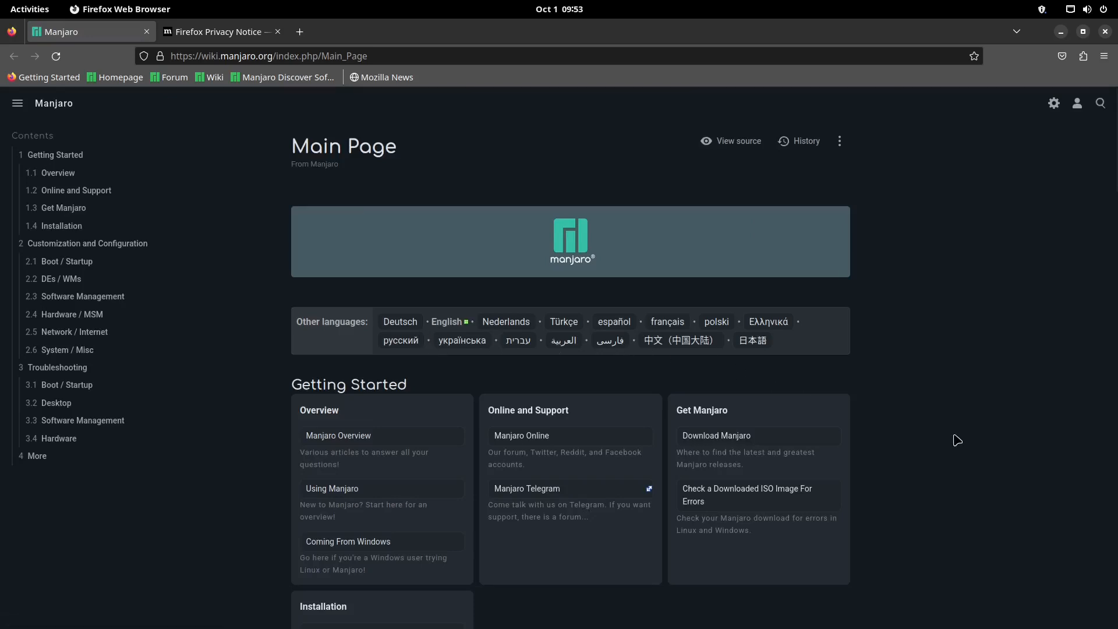
left_click(112, 77)
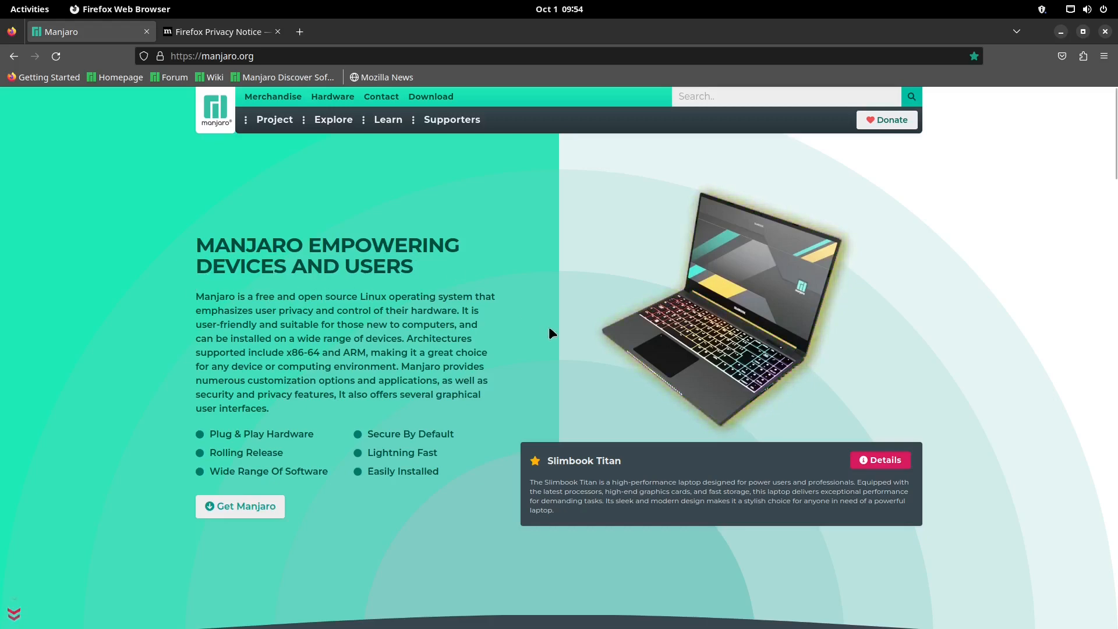
Scroll through the manjaro.org homepage and follow Get Manjaro to the download page
scroll(551, 327, "down", 3)
scroll(466, 327, "up", 3)
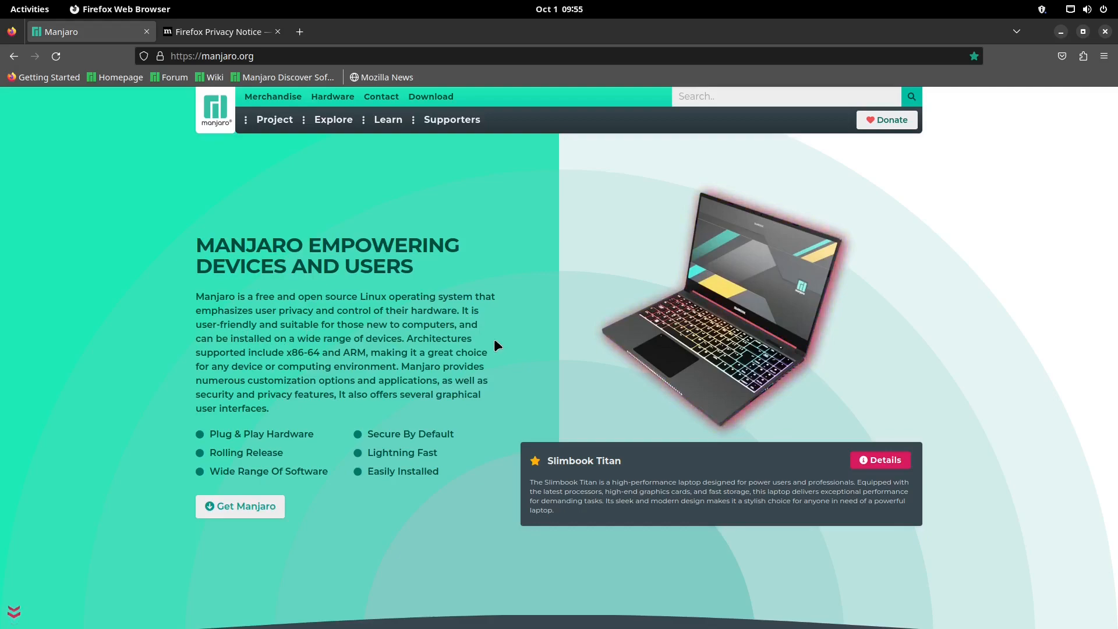
scroll(491, 344, "down", 5)
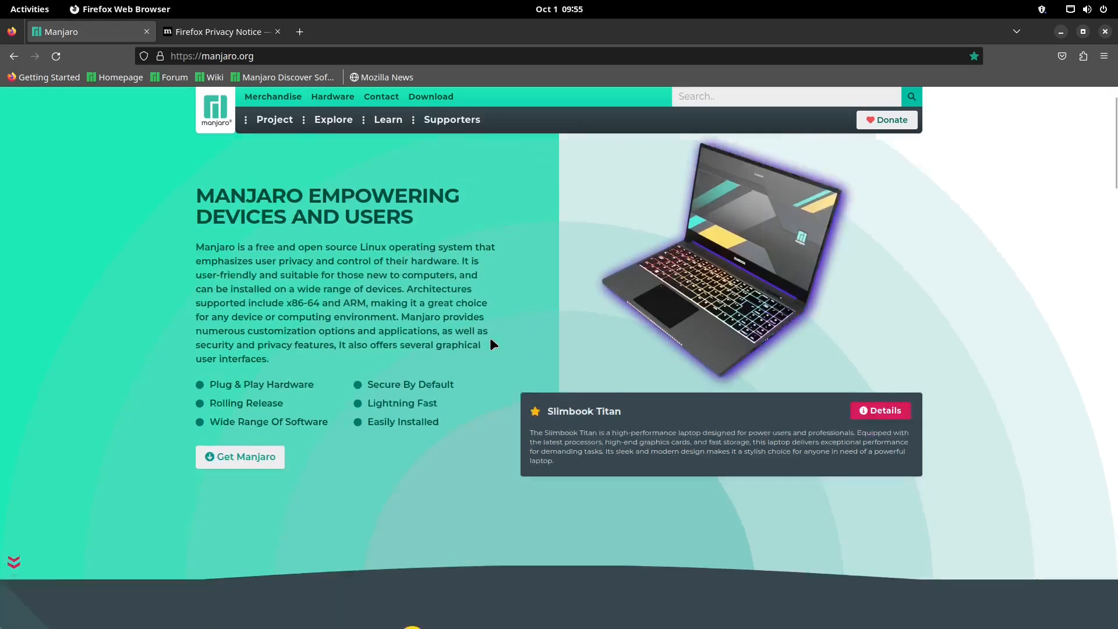
scroll(153, 306, "down", 4)
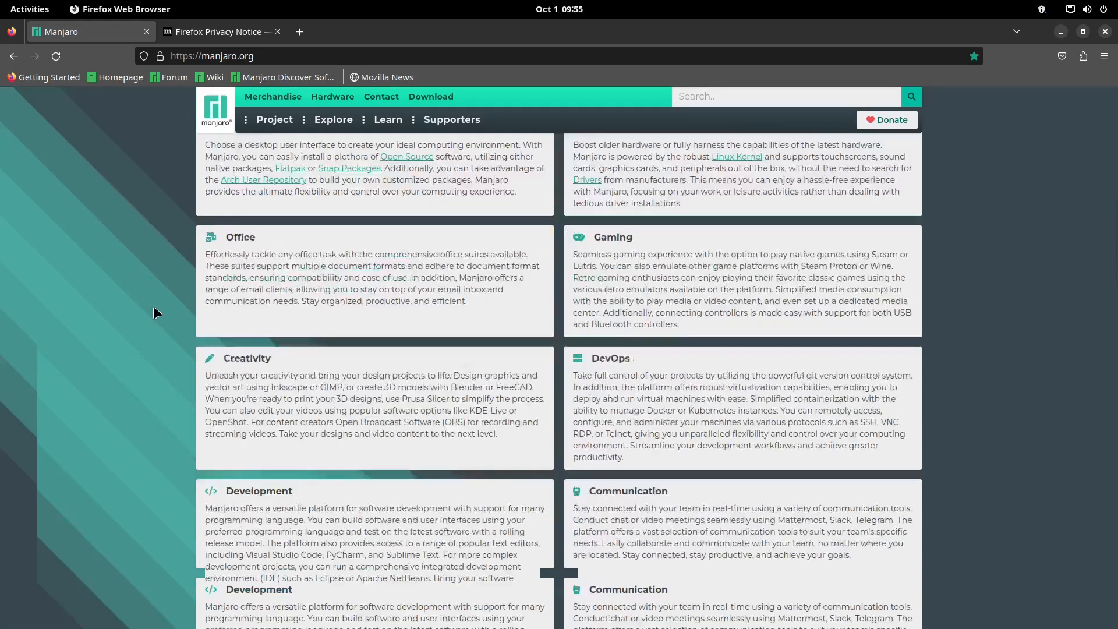
scroll(142, 314, "up", 2)
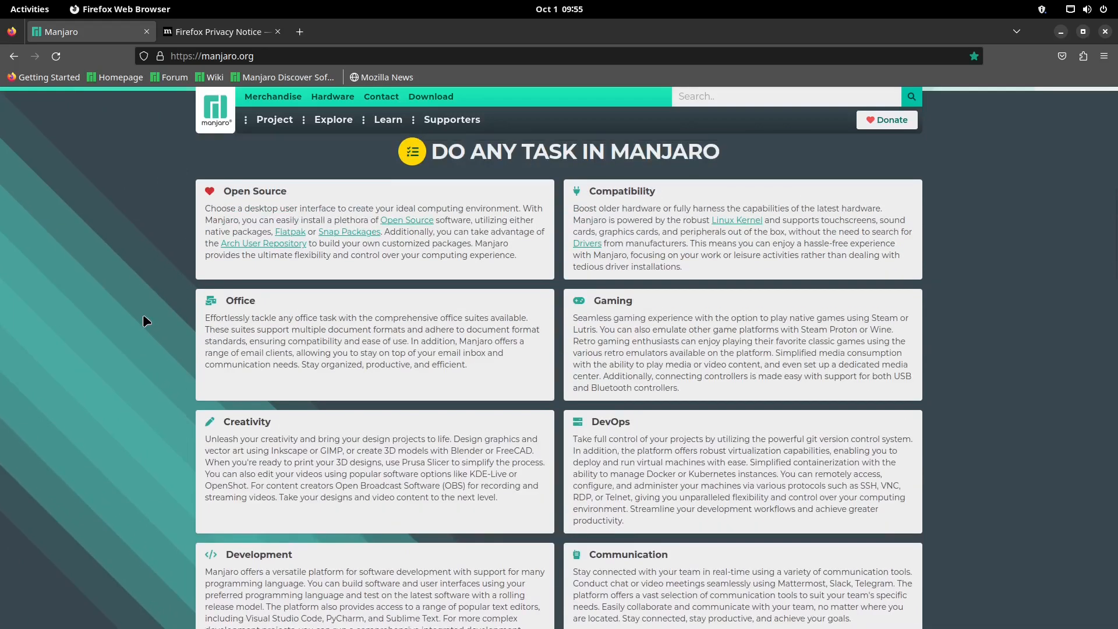
scroll(140, 315, "down", 4)
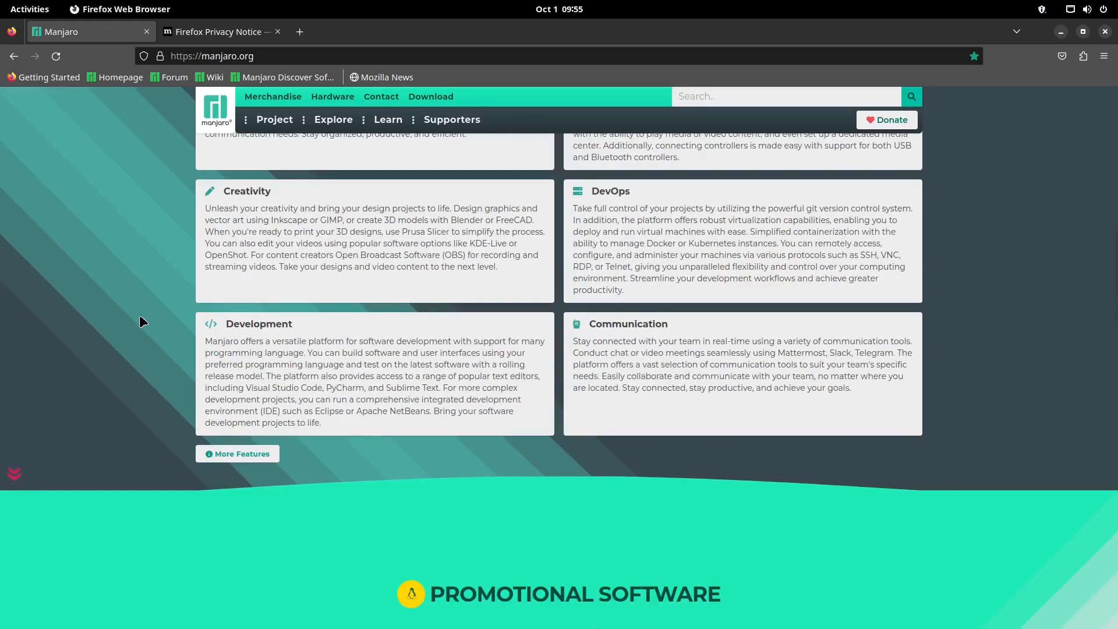
scroll(139, 314, "down", 8)
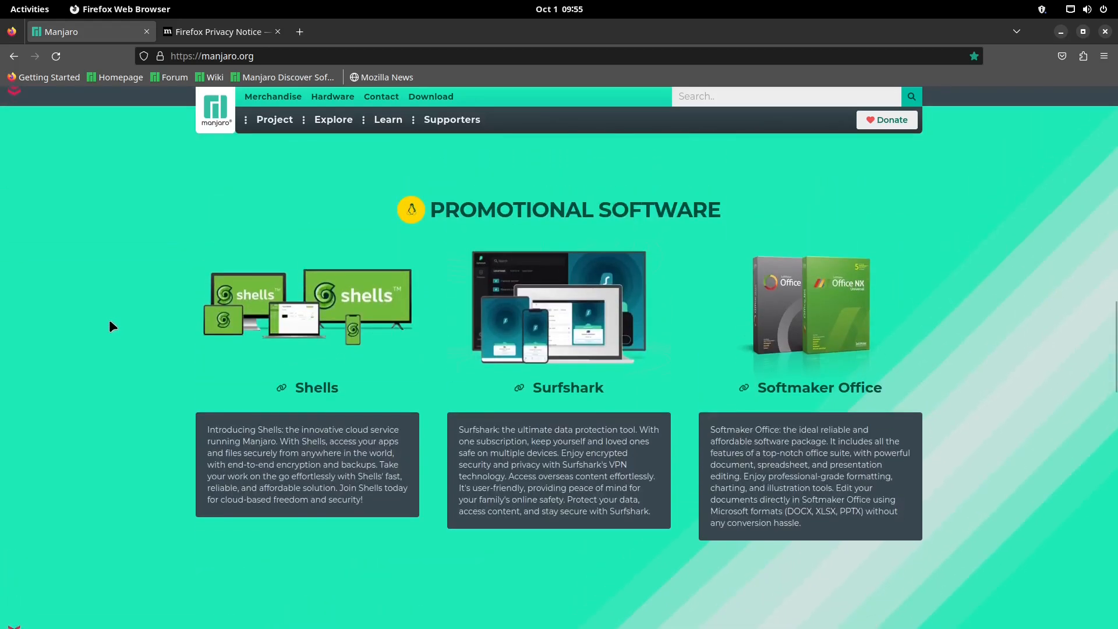
scroll(106, 319, "down", 10)
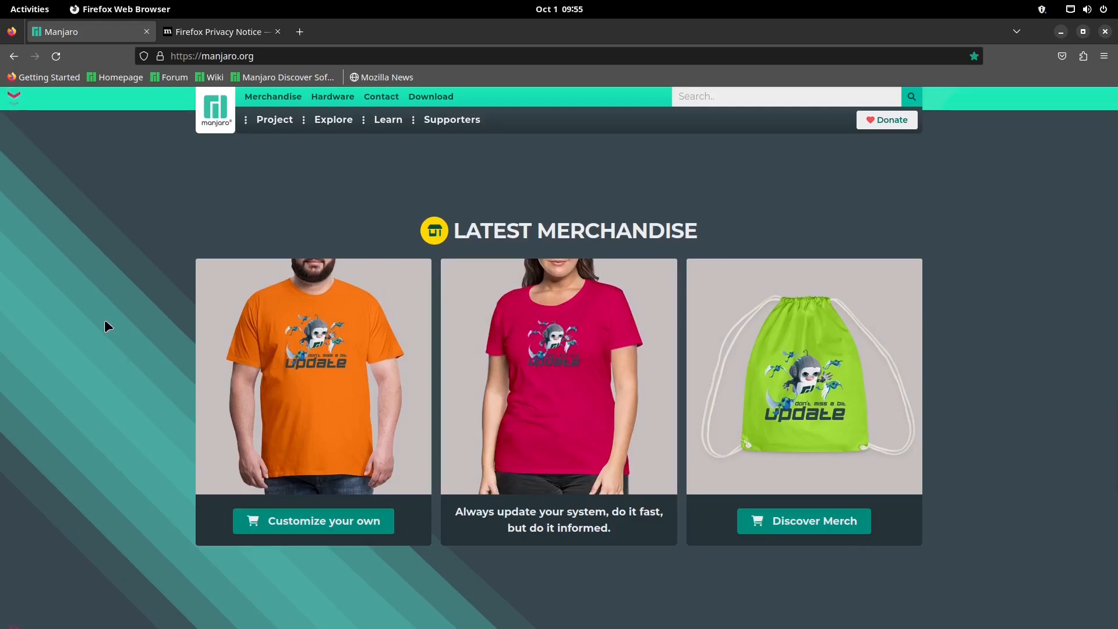
scroll(103, 343, "up", 15)
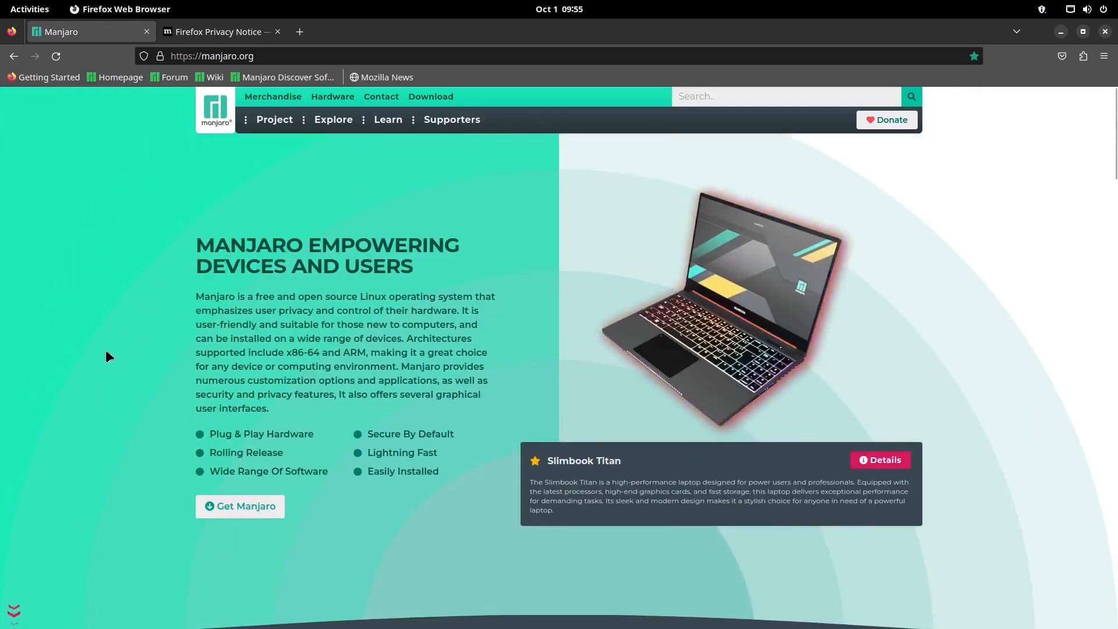
left_click(250, 506)
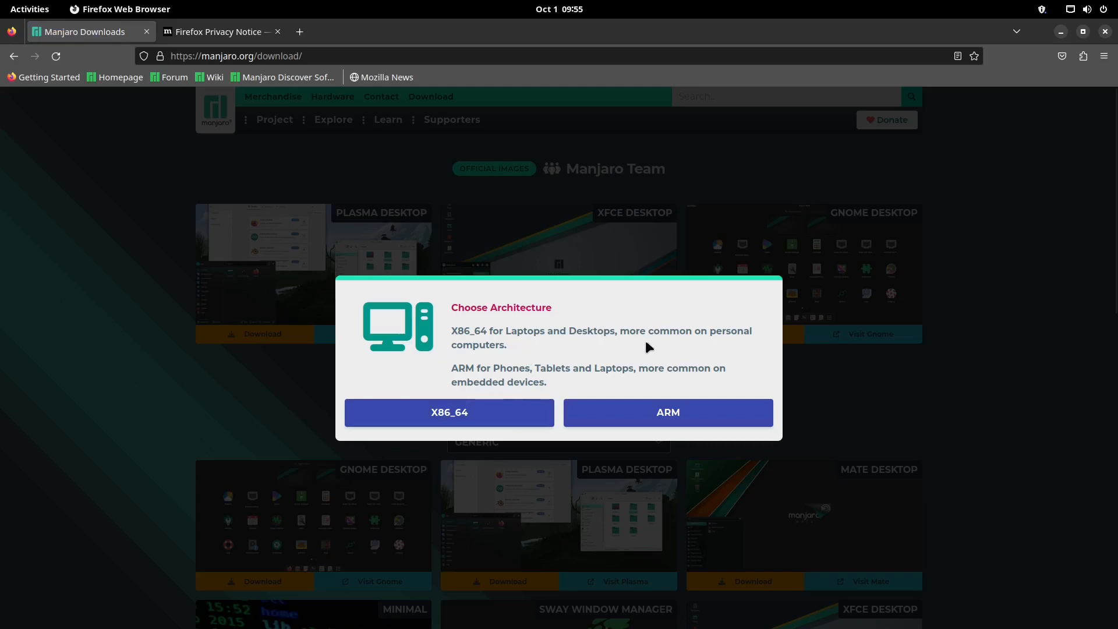
Choose X86_64 and download the GNOME edition image manjaro-gnome-23.0.2-230919-linux65.iso
left_click(465, 417)
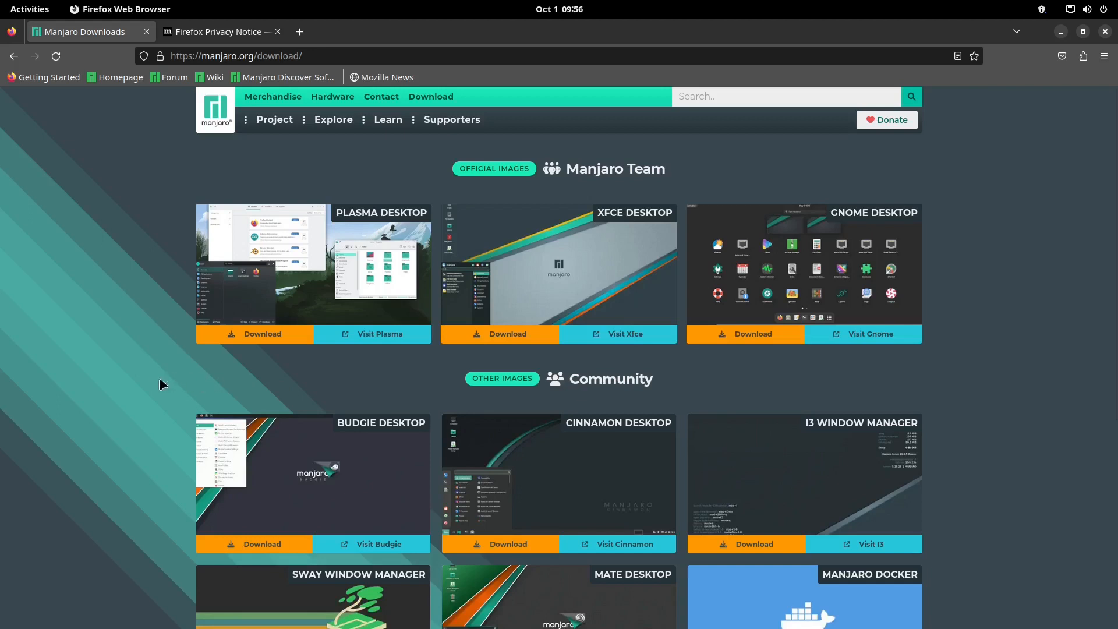
left_click(761, 338)
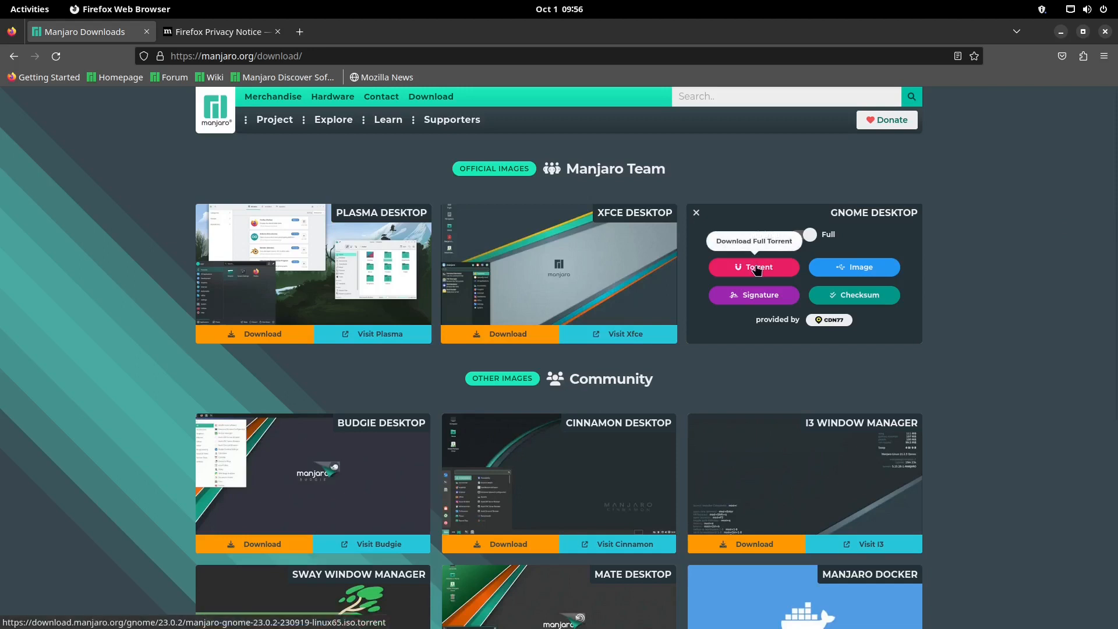
left_click(855, 272)
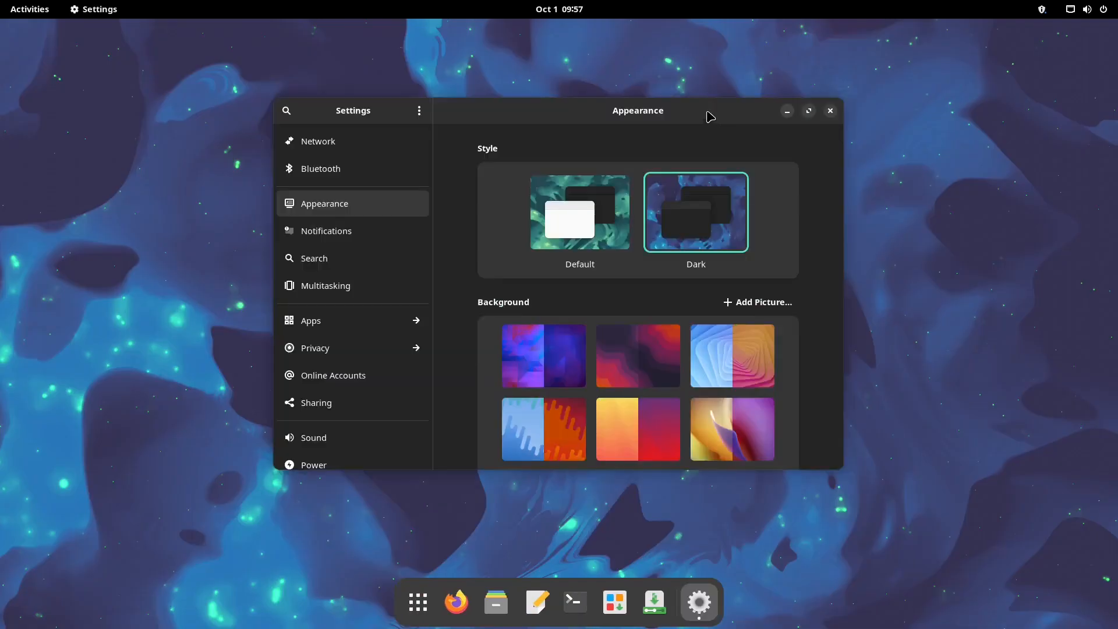
Move, enlarge and maximize the Settings window, then pick the light Default style
left_click_drag(655, 100, 559, 78)
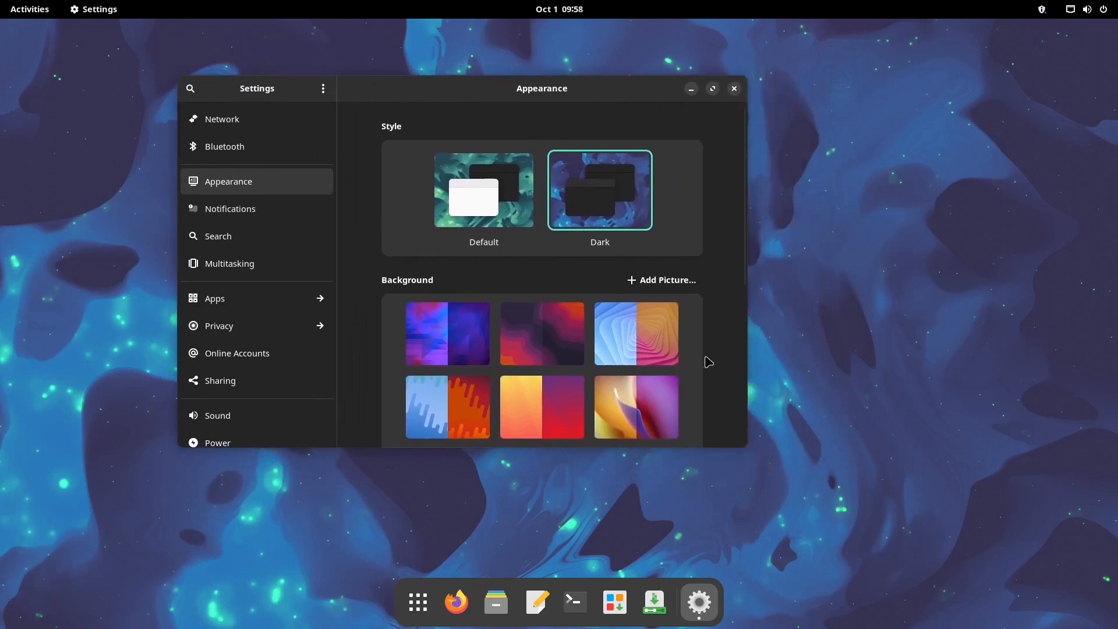
left_click_drag(746, 444, 924, 526)
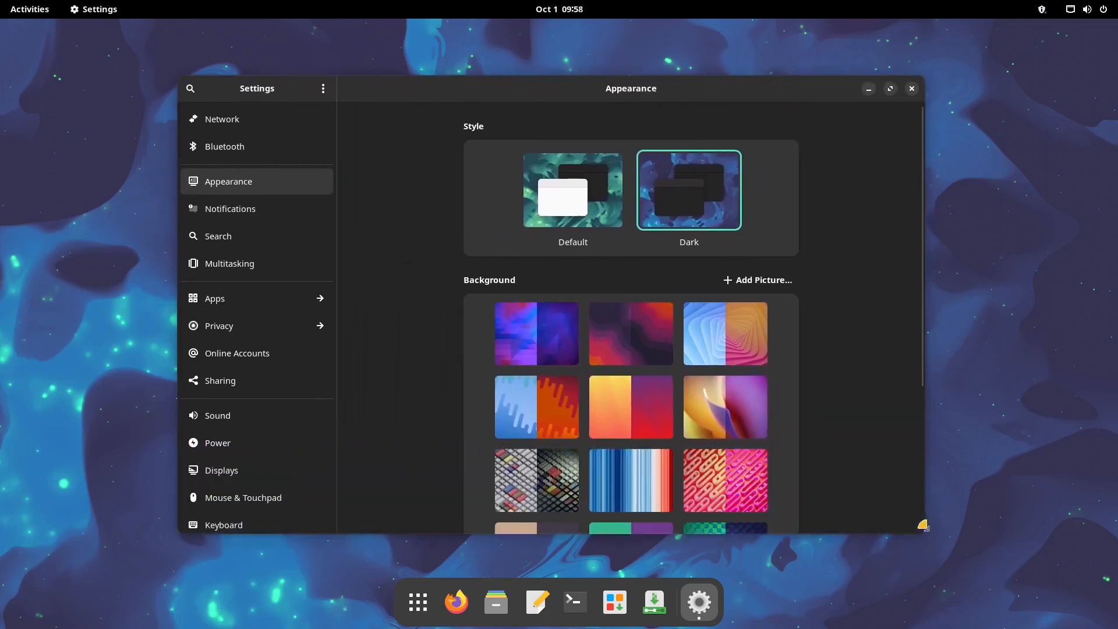
double_click(734, 102)
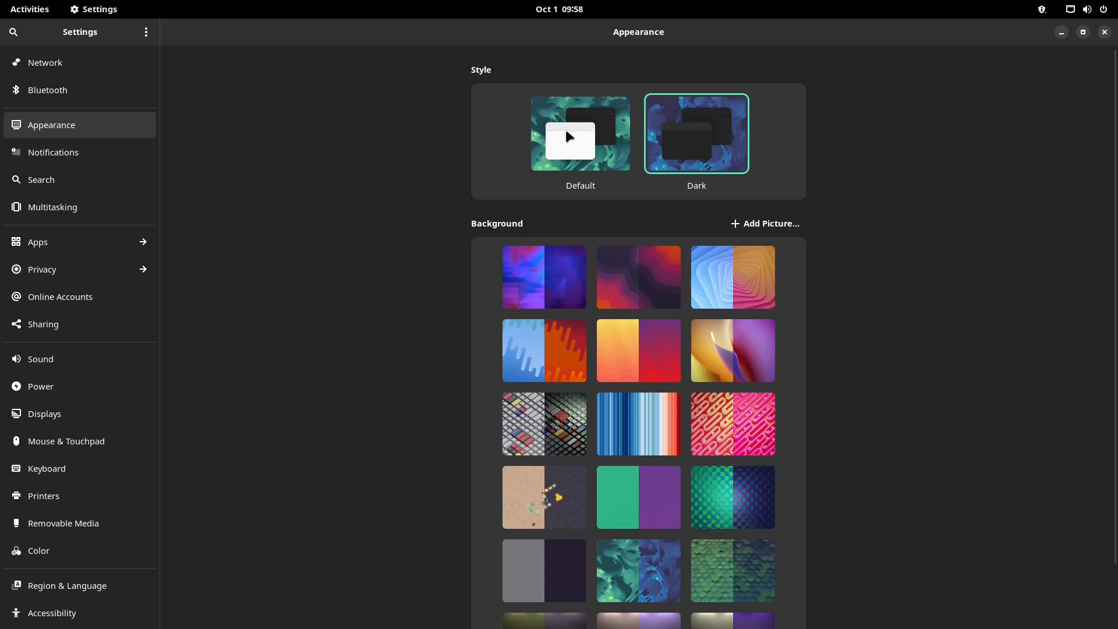
left_click(568, 137)
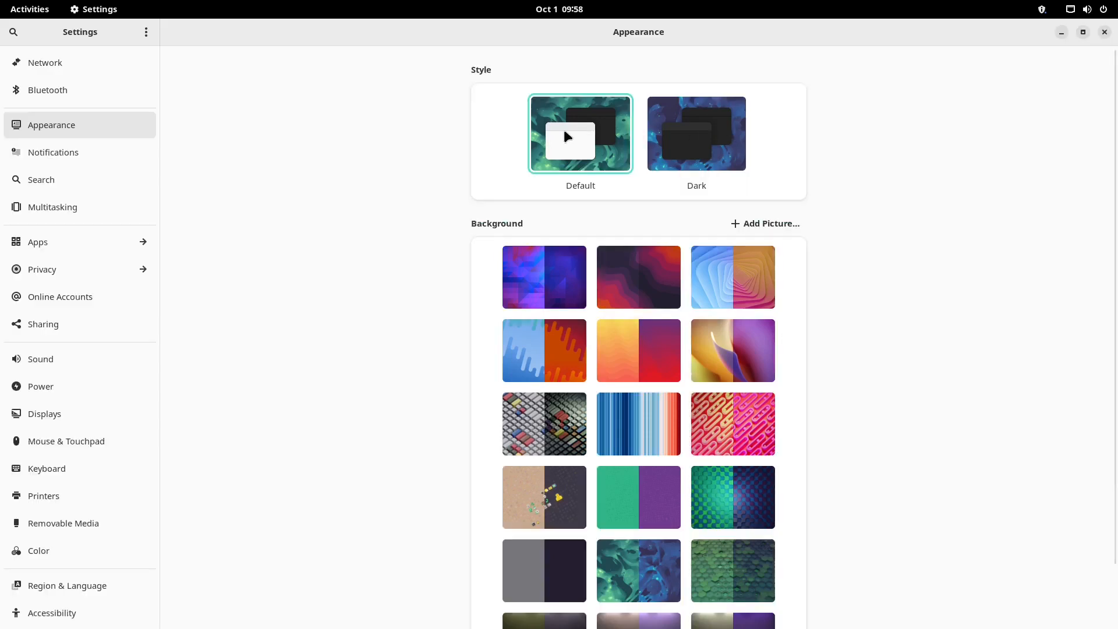
Switch back to the Dark style and unmaximize Settings to a smaller window
left_click(714, 149)
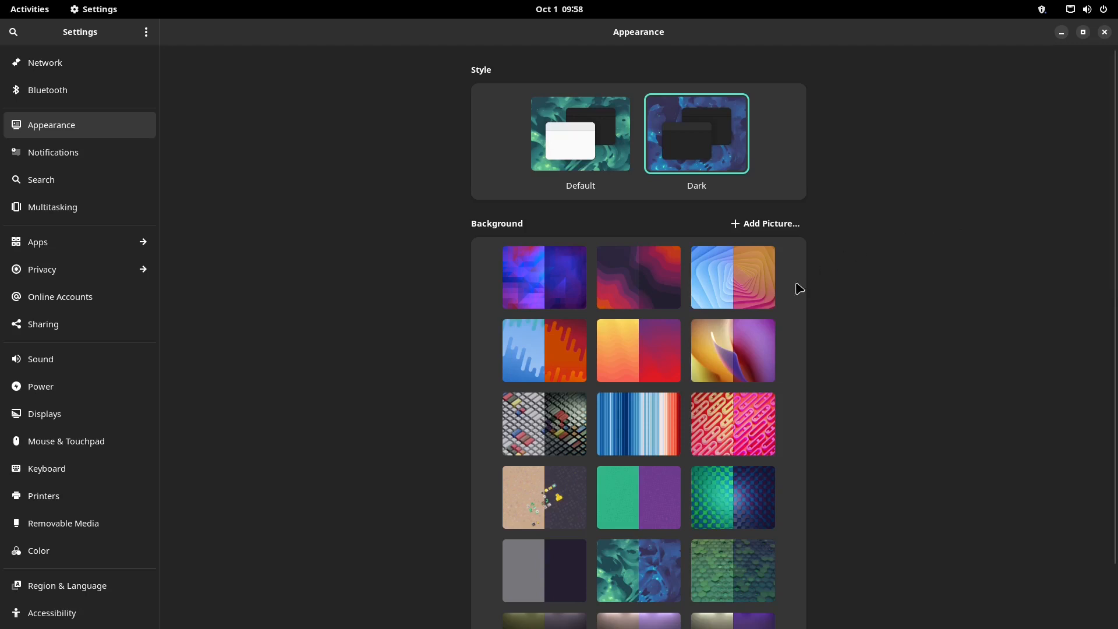
scroll(899, 317, "down", 2)
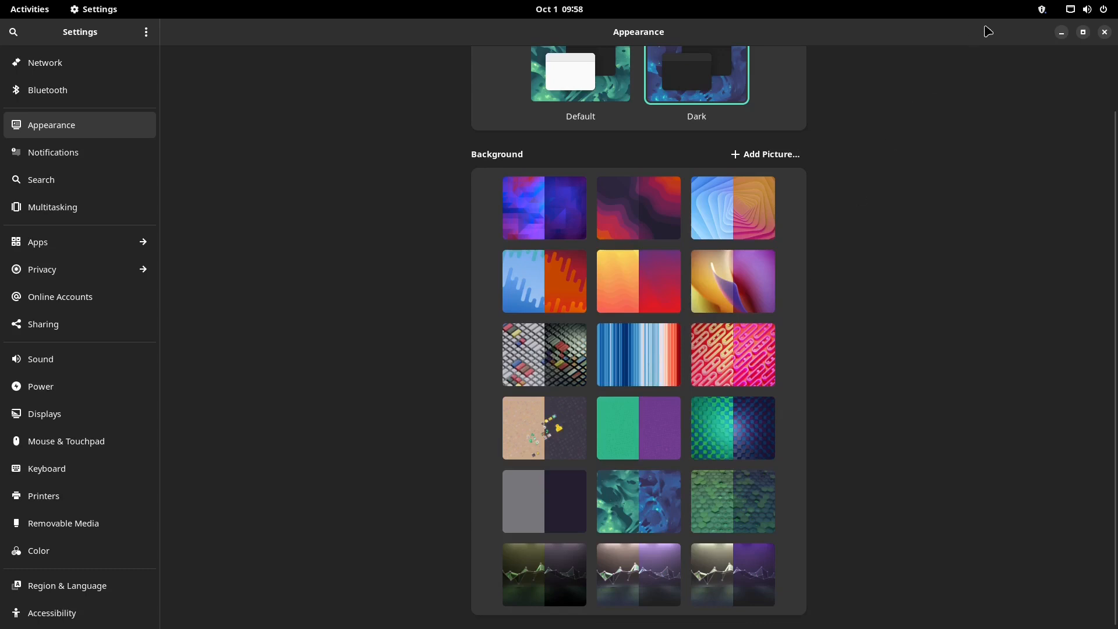
left_click_drag(990, 31, 685, 81)
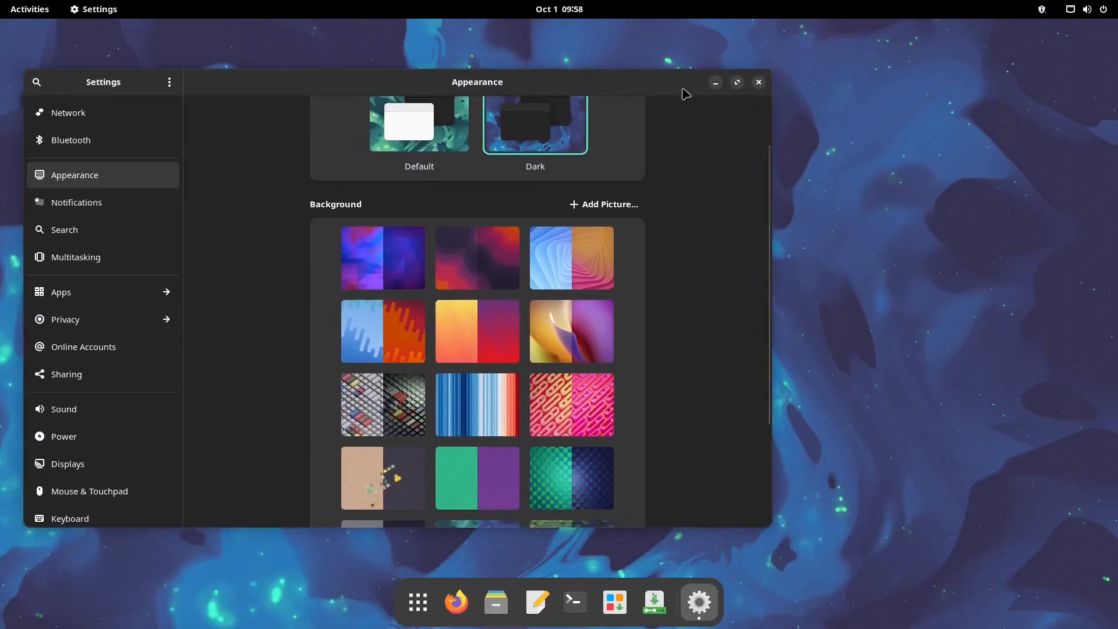
scroll(536, 320, "down", 5)
Try the teal-and-blue, purple, red-and-dark and blue-orange swirl wallpapers, alternating Default and Dark styles
left_click(488, 420)
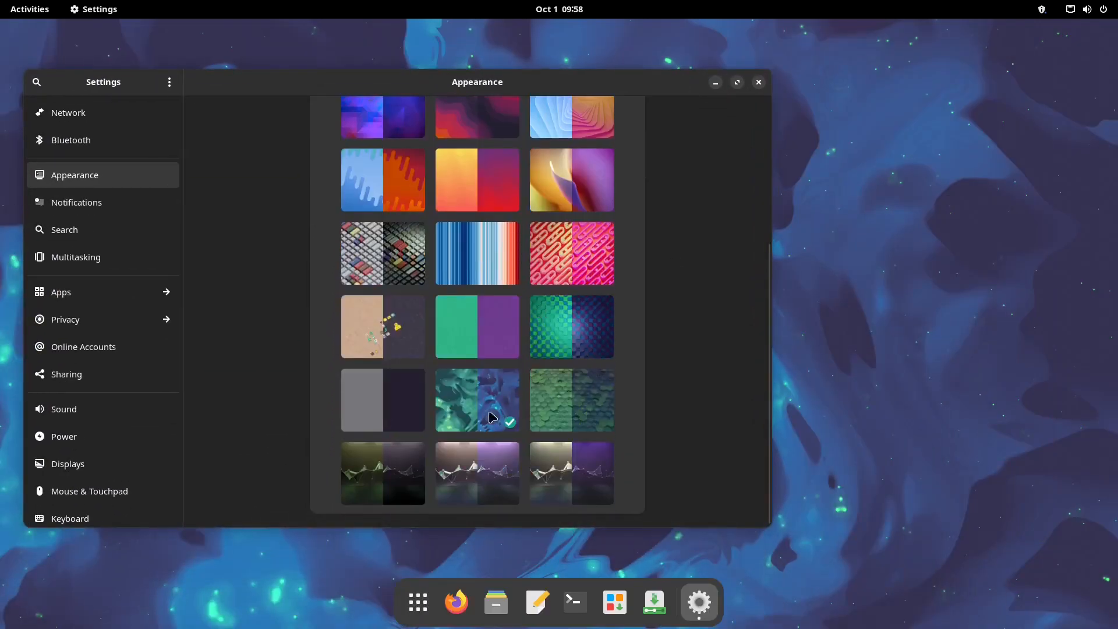
scroll(479, 402, "up", 5)
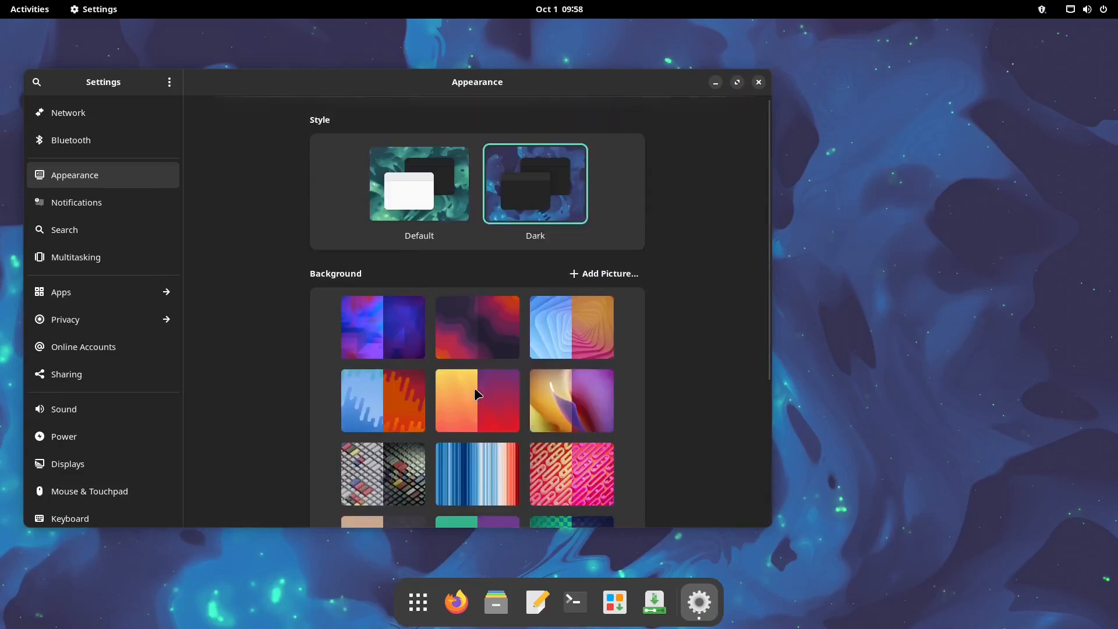
left_click(428, 205)
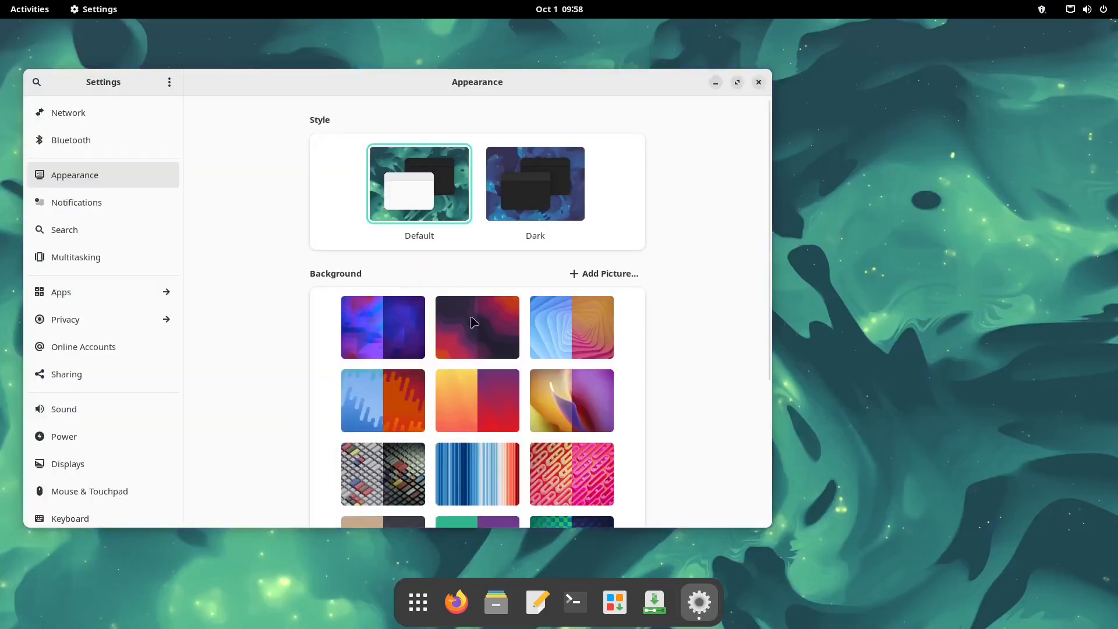
left_click(377, 341)
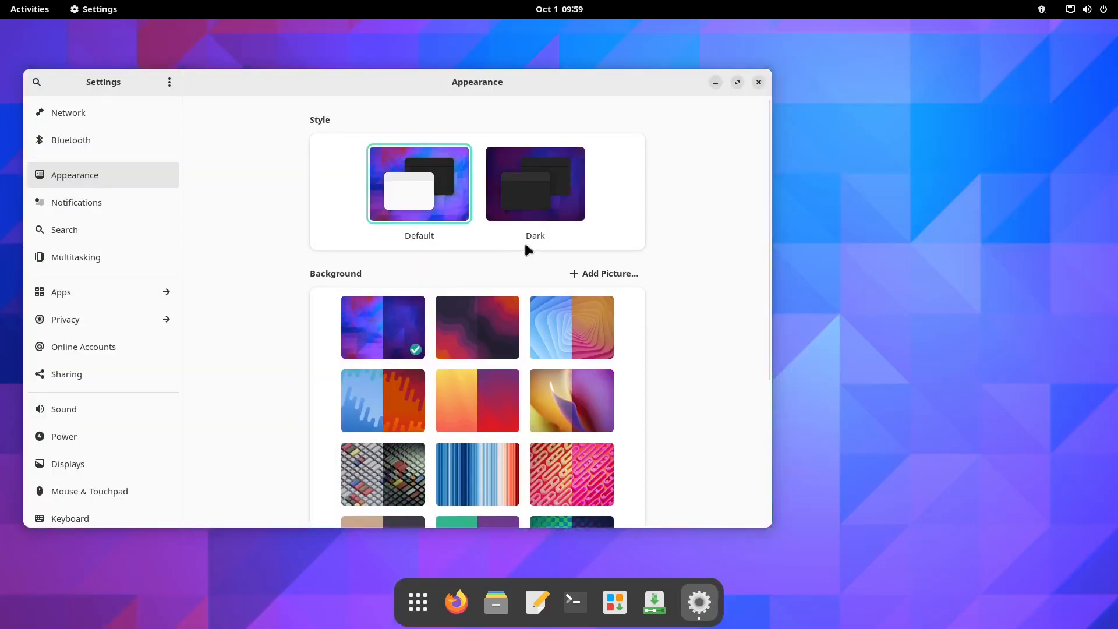
left_click(535, 191)
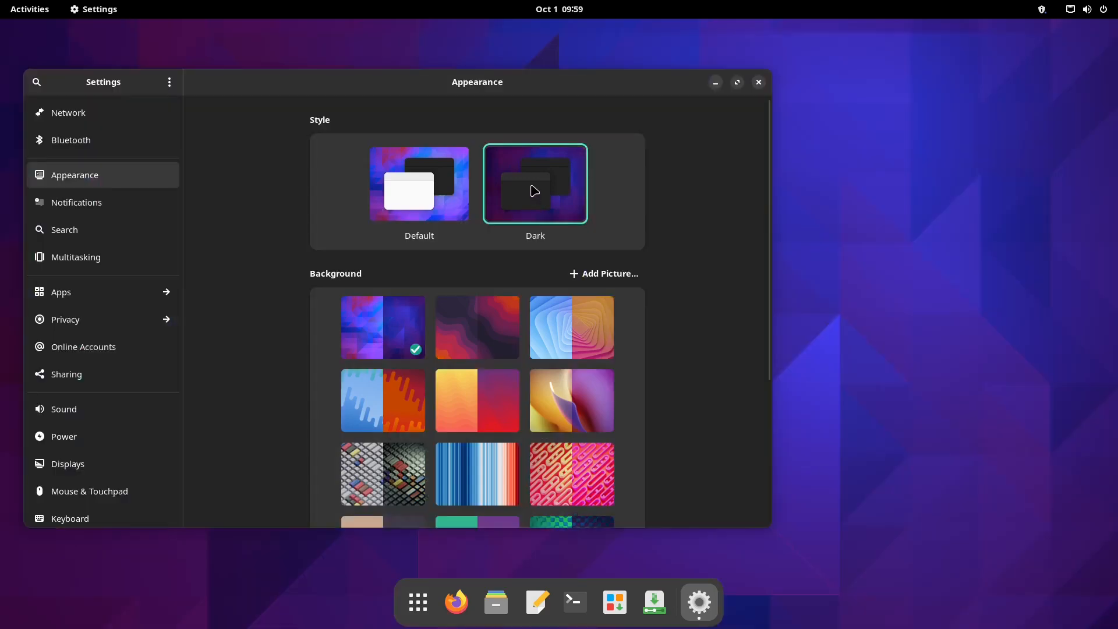
left_click(466, 335)
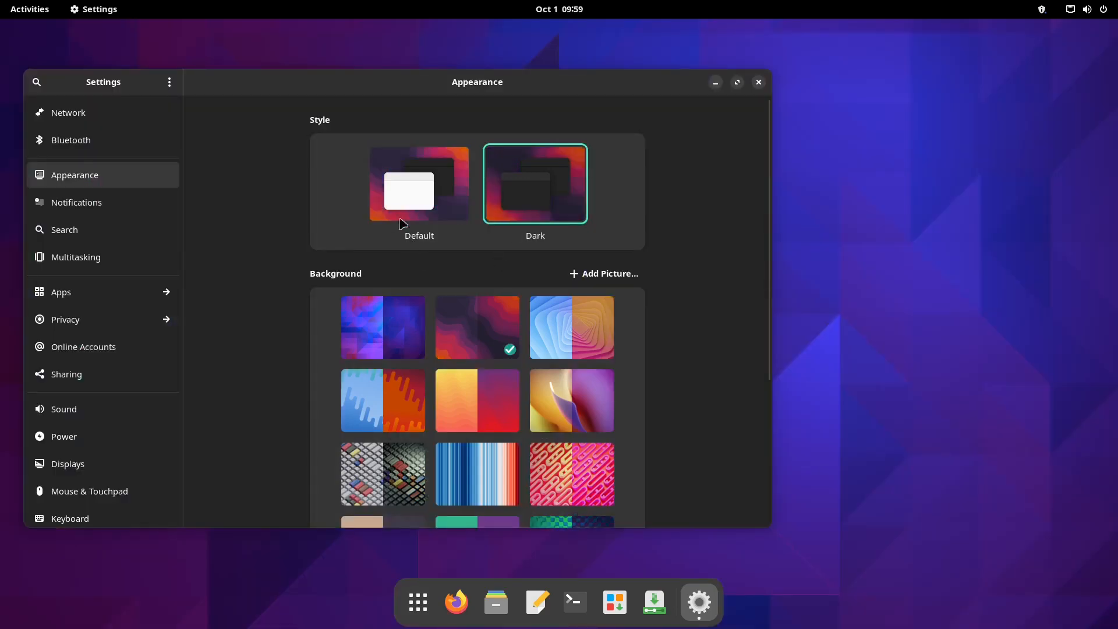
left_click(404, 183)
left_click(530, 188)
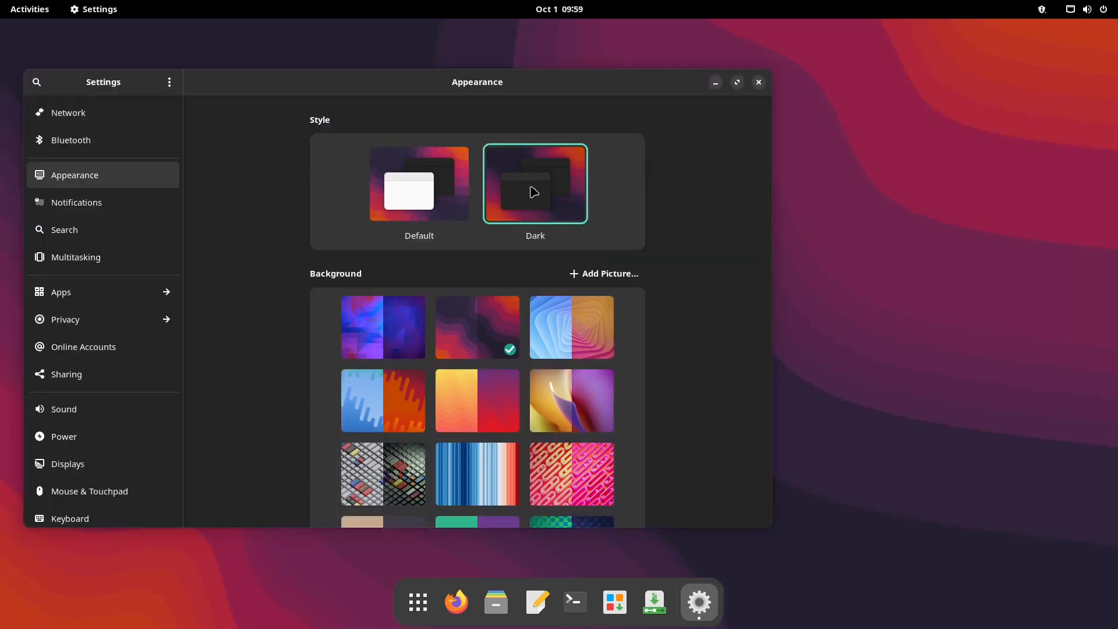
left_click(550, 321)
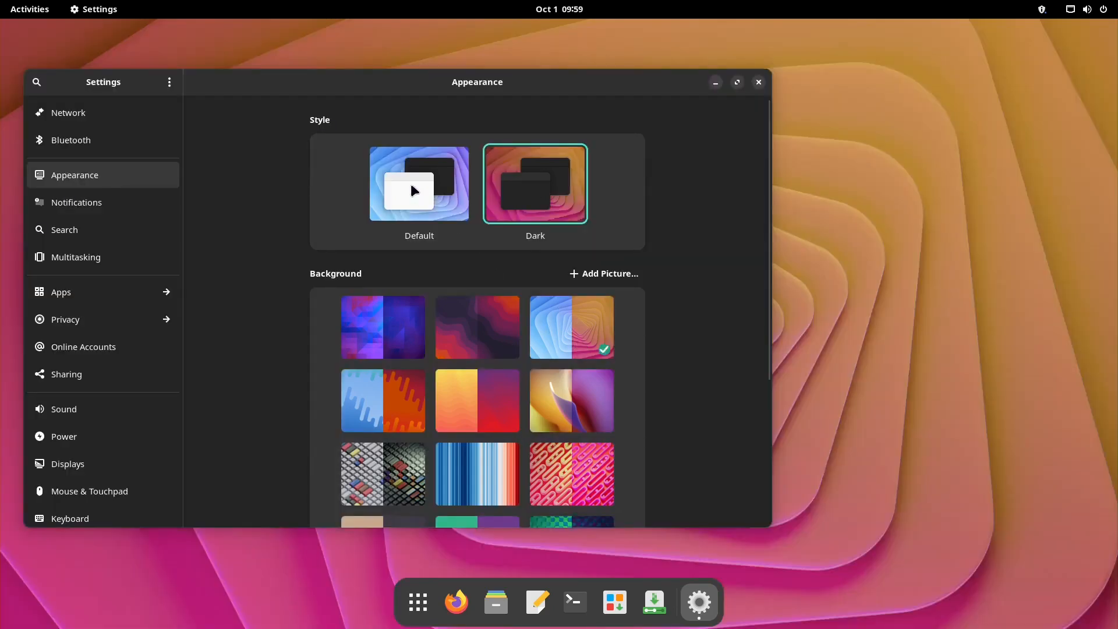
left_click(411, 181)
left_click(523, 186)
Try the drip-pattern, keyboard-keys, striped and pink pattern wallpapers, alternating Default and Dark styles
left_click(390, 396)
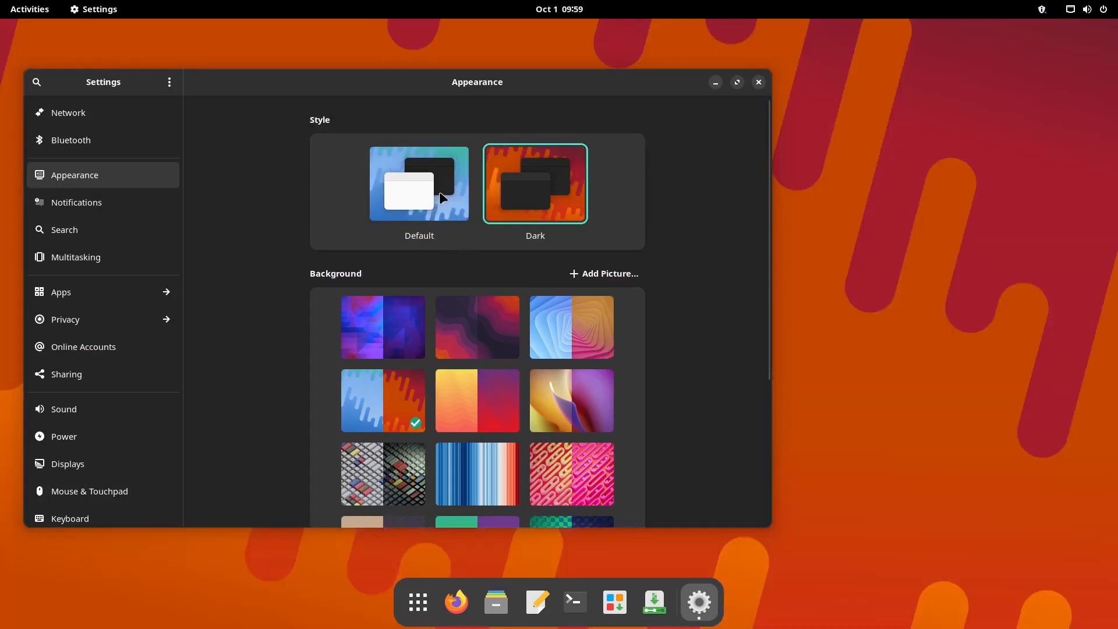
left_click(444, 198)
left_click(547, 204)
left_click(389, 468)
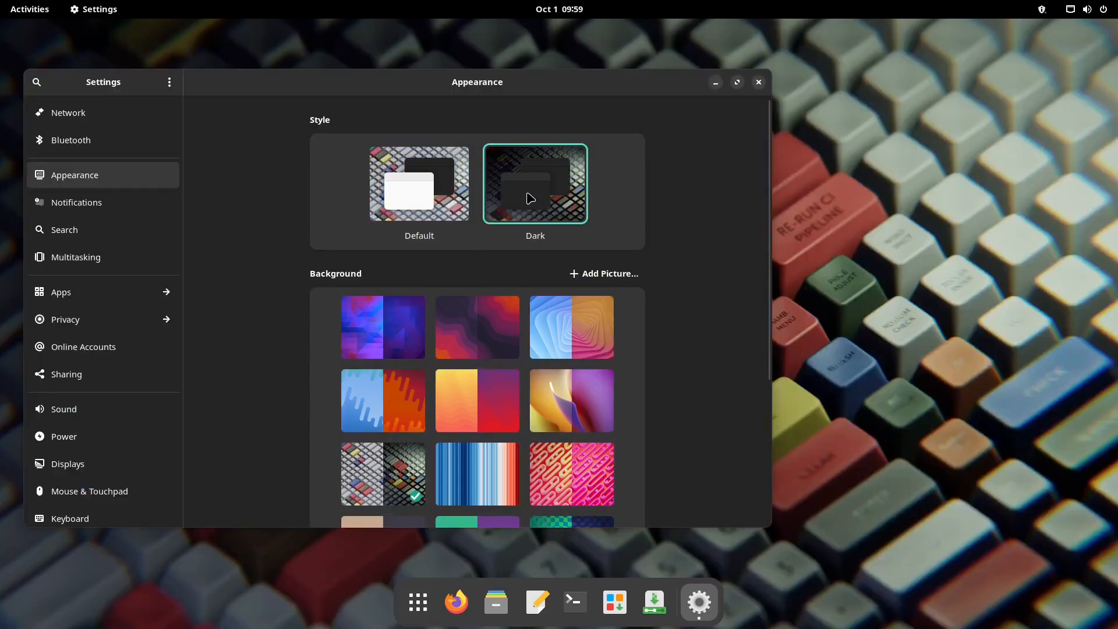
left_click(440, 196)
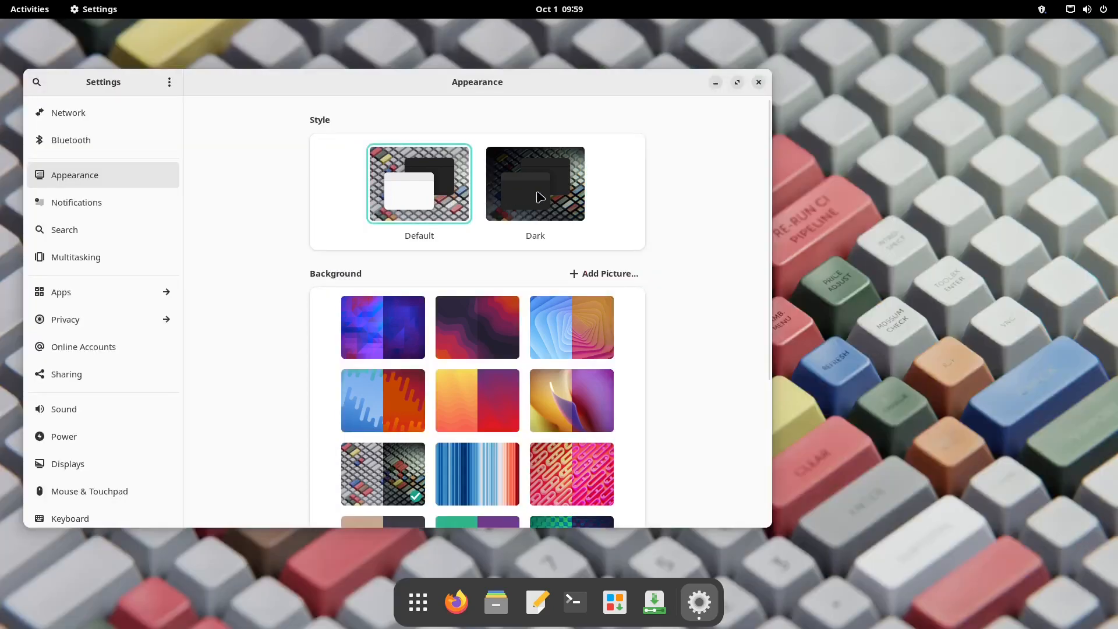
left_click(540, 198)
left_click(487, 460)
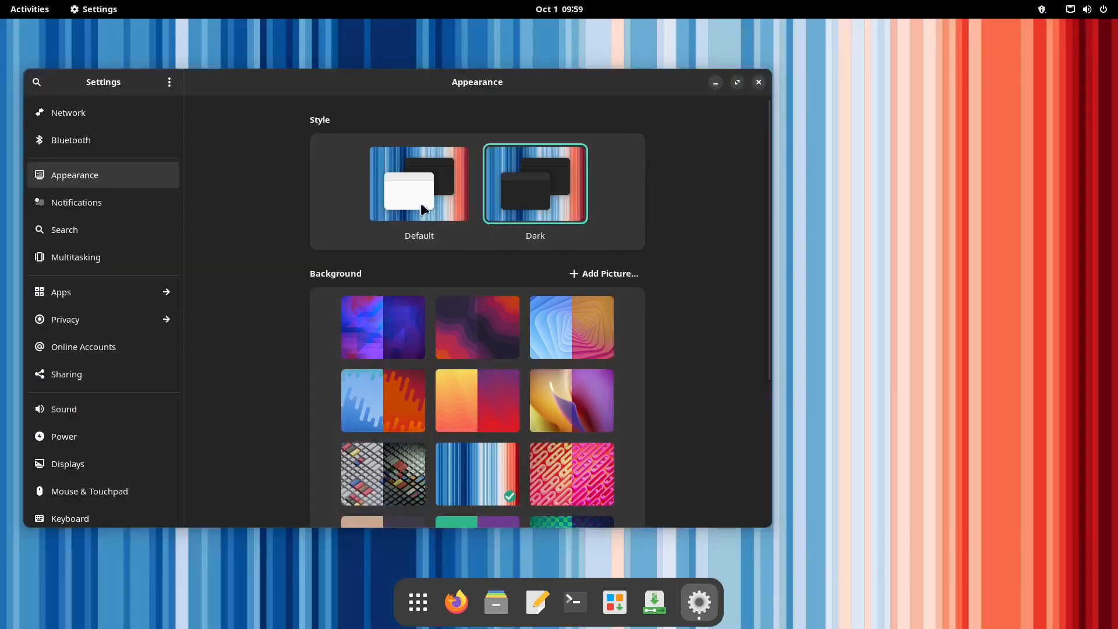
left_click(421, 203)
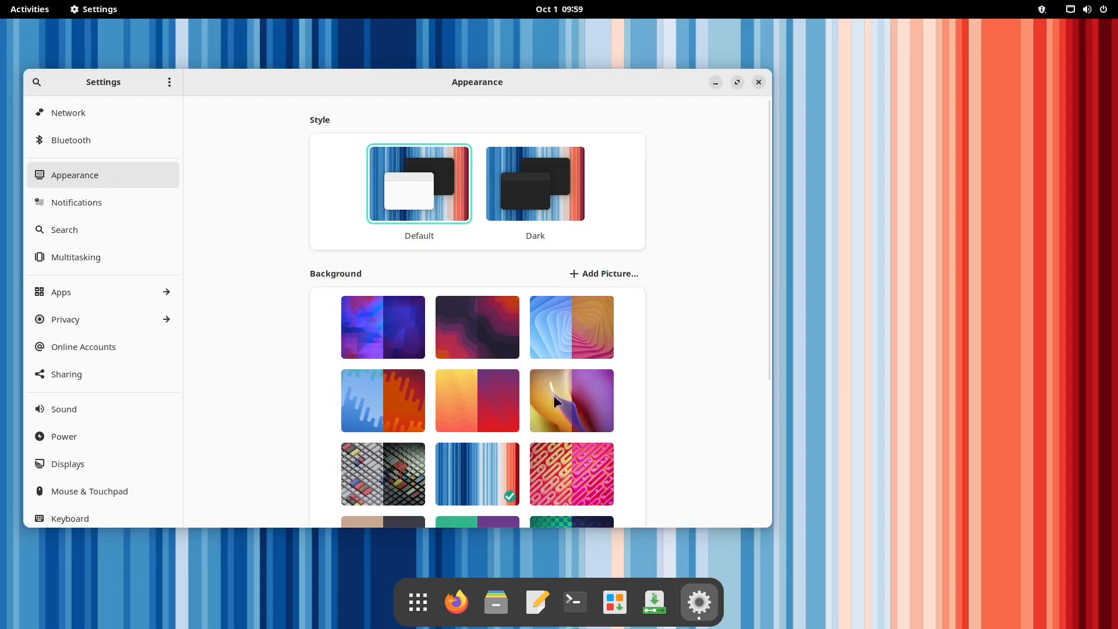
left_click(571, 472)
left_click(518, 201)
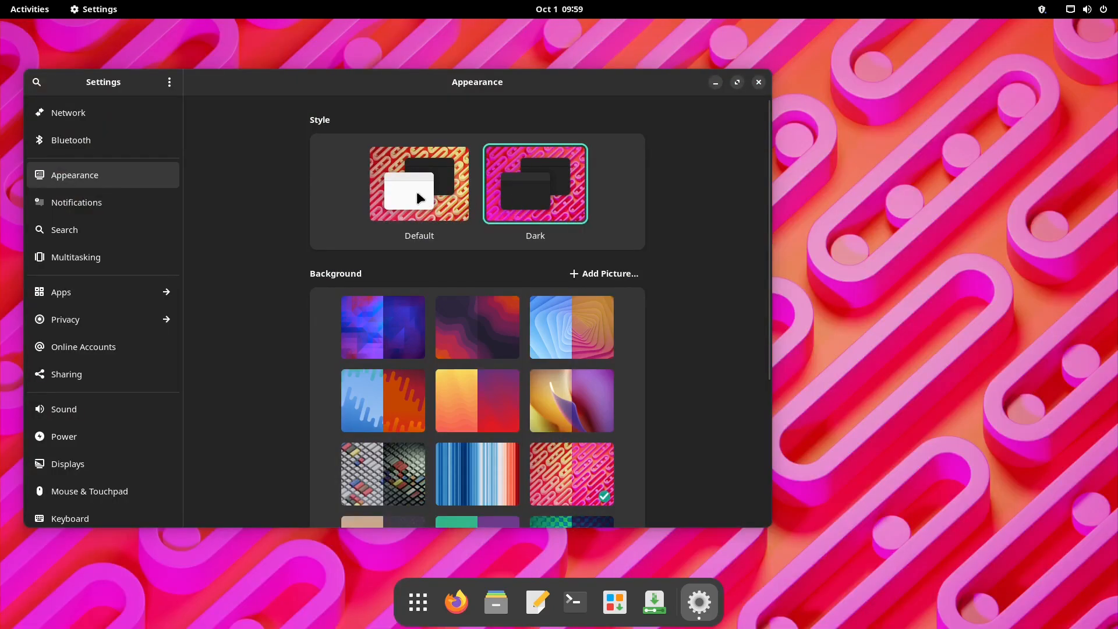
Try the last-row wallpapers, then settle on Dark style with the blue-green fluid wallpaper
scroll(456, 430, "down", 5)
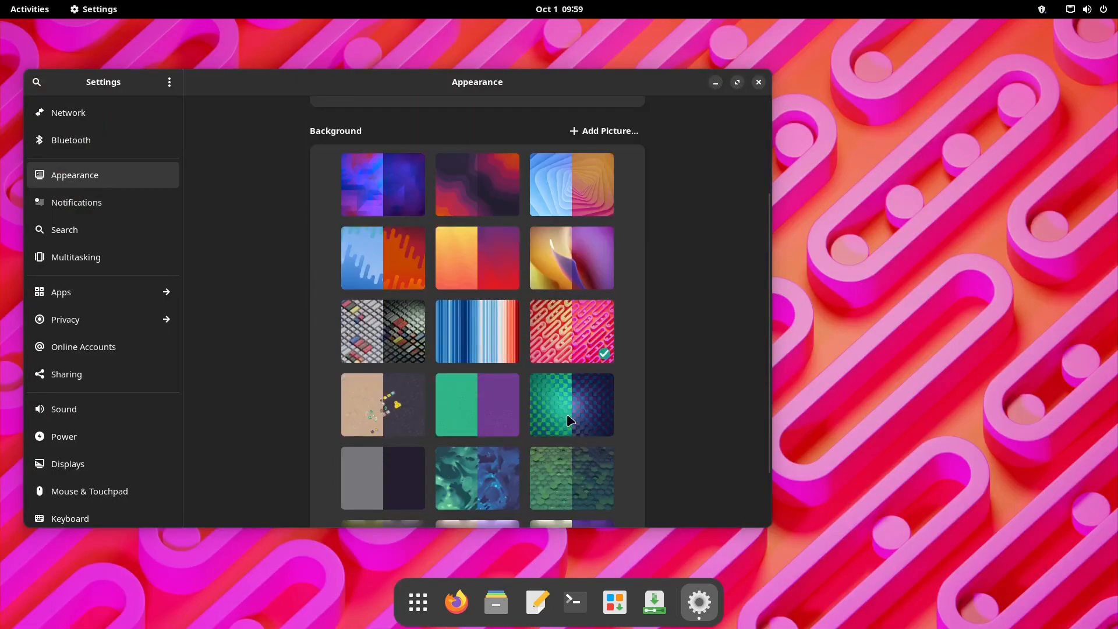
scroll(536, 425, "down", 3)
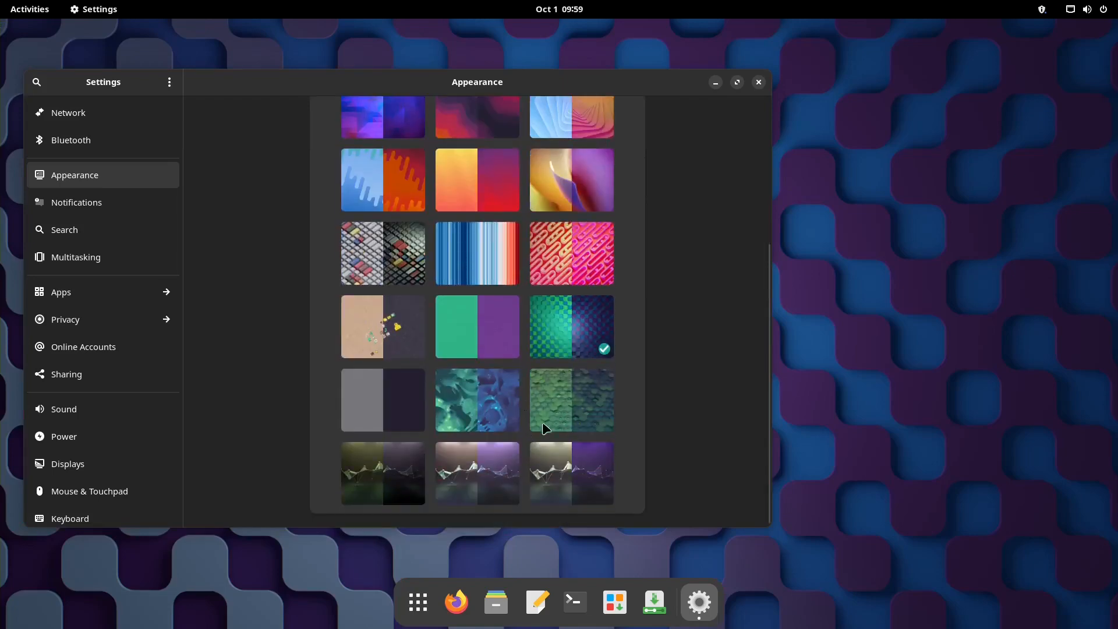
scroll(560, 404, "up", 8)
scroll(560, 404, "down", 8)
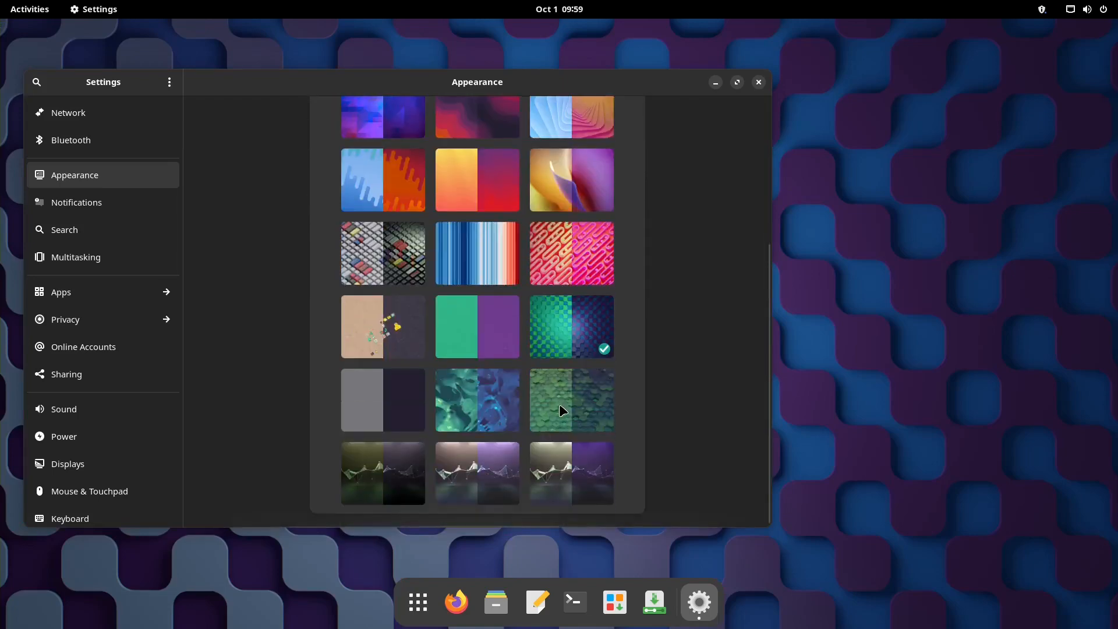
left_click(576, 483)
scroll(477, 265, "up", 8)
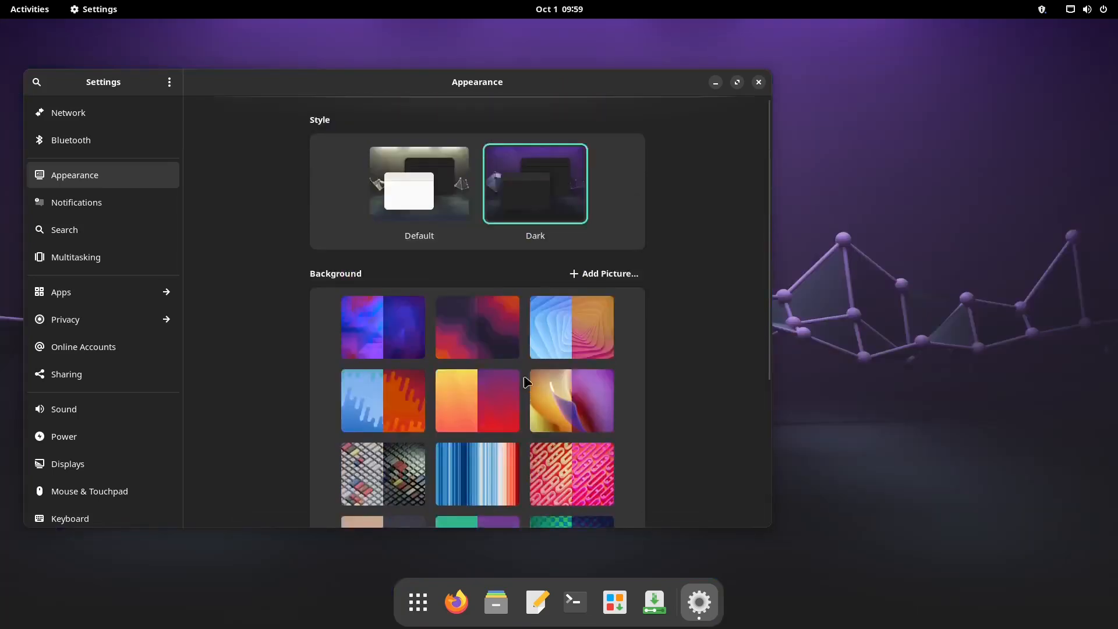
left_click(447, 210)
scroll(557, 424, "down", 8)
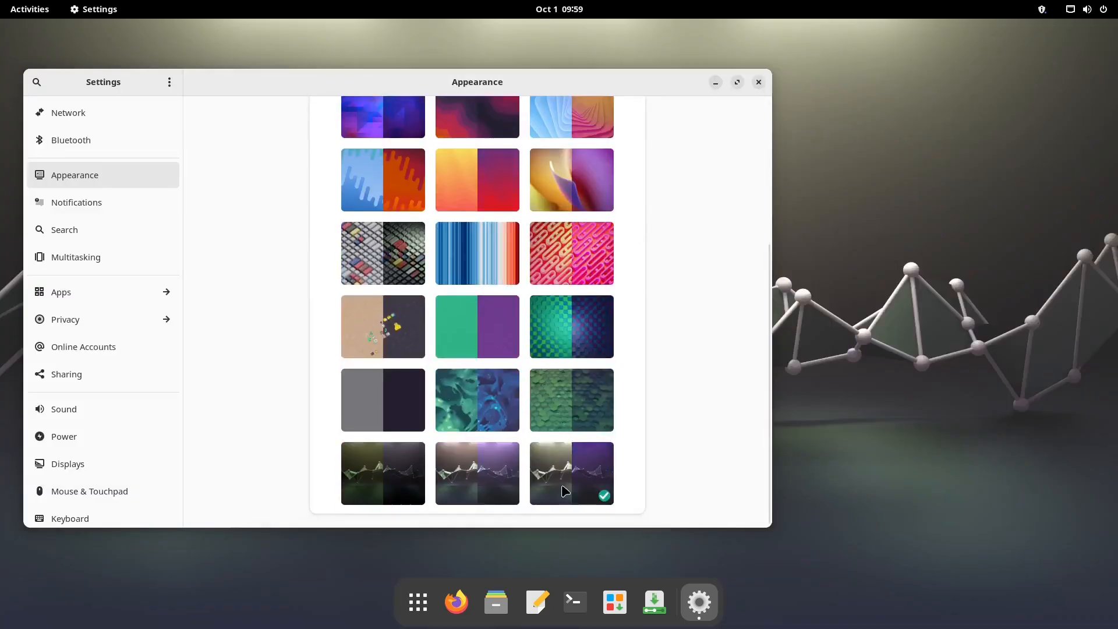
left_click(460, 489)
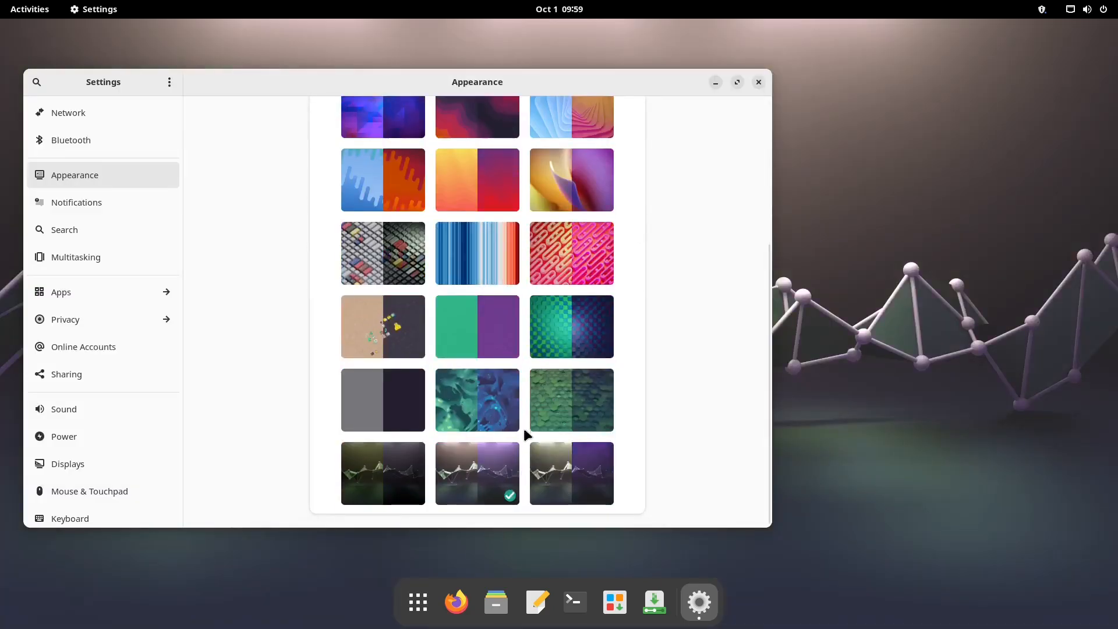
scroll(525, 436, "up", 8)
left_click(516, 198)
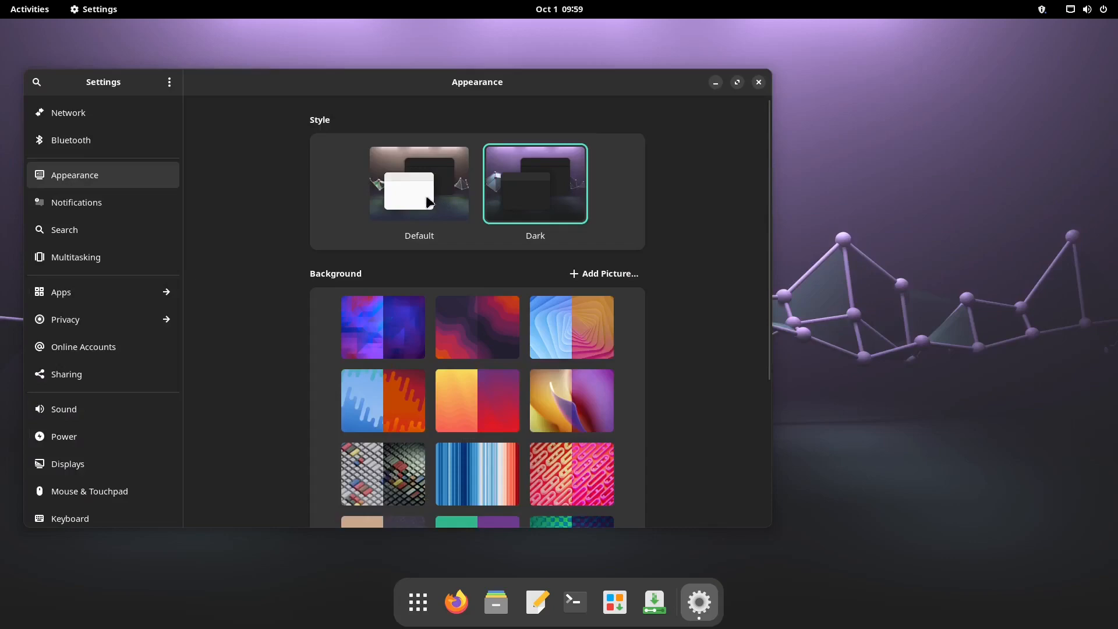
scroll(495, 411, "down", 5)
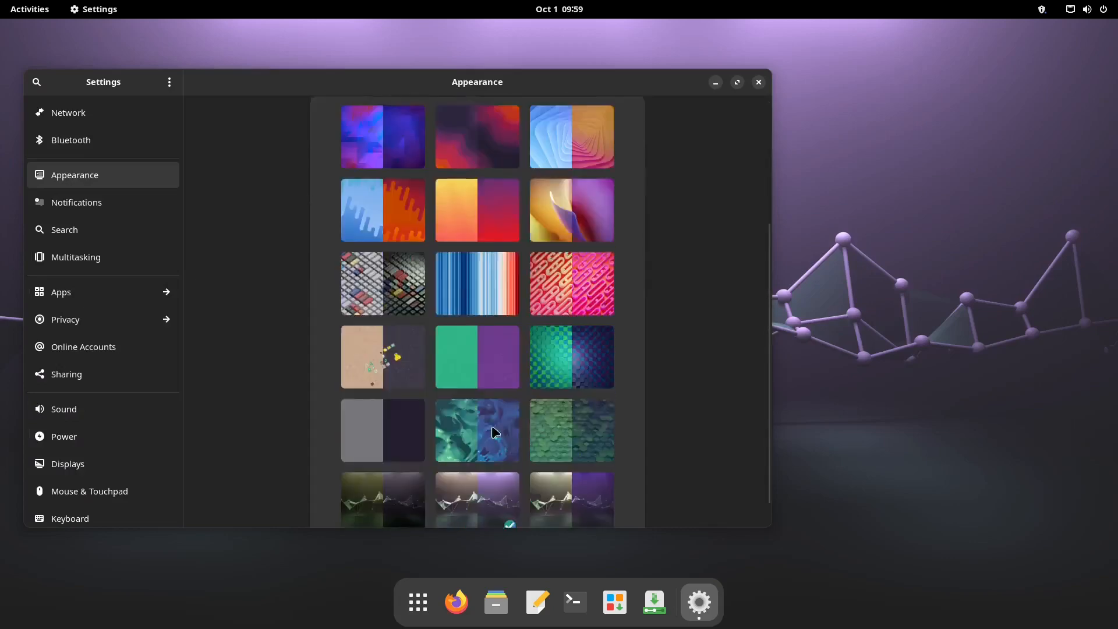
left_click(478, 410)
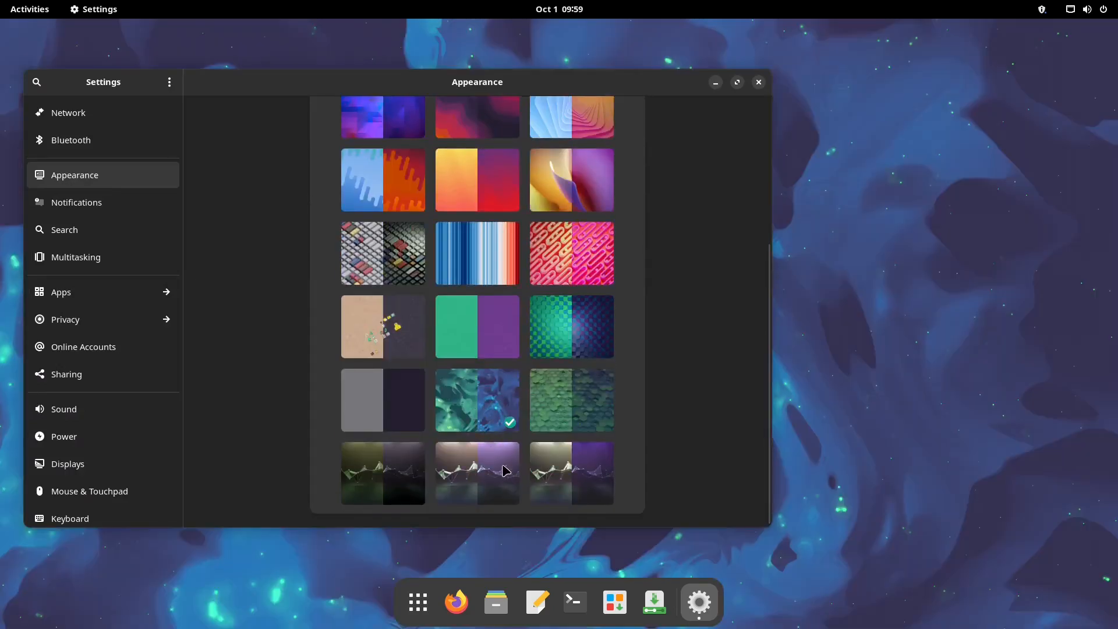
scroll(387, 319, "up", 5)
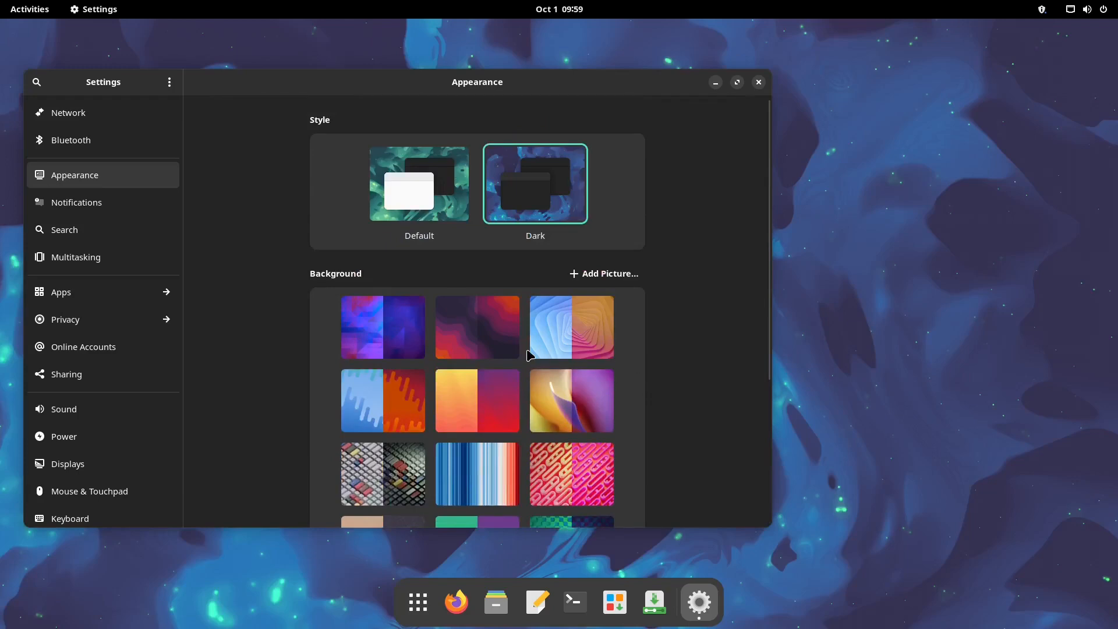
Maximize the Settings window by its header bar and scroll through the Appearance page
double_click(677, 88)
scroll(833, 358, "down", 2)
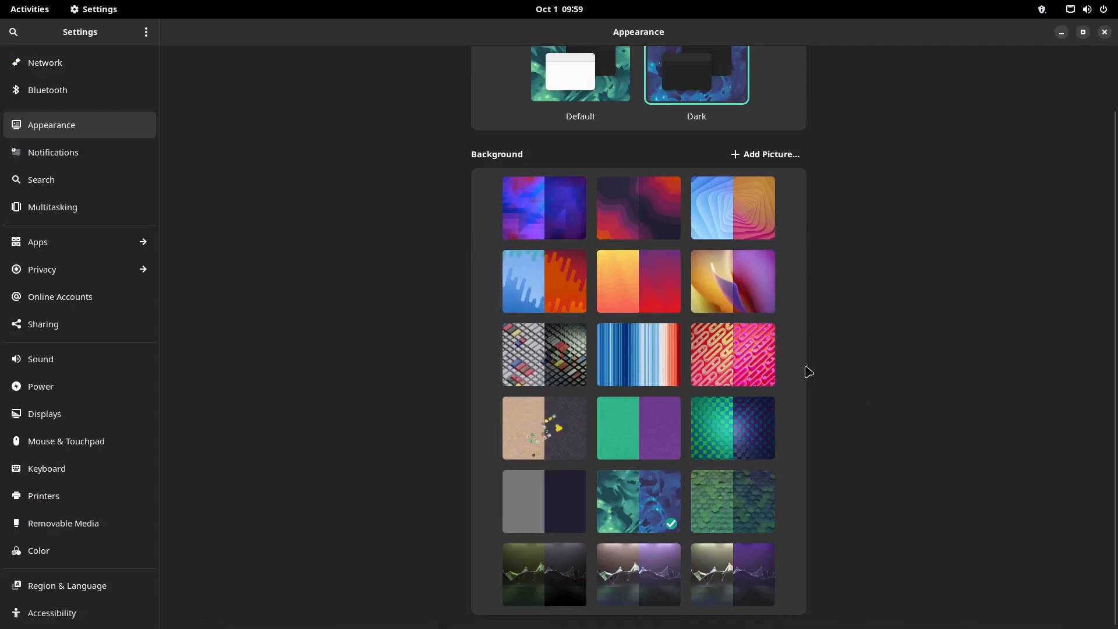
scroll(806, 369, "up", 2)
scroll(811, 375, "down", 2)
scroll(664, 420, "up", 2)
scroll(739, 387, "down", 2)
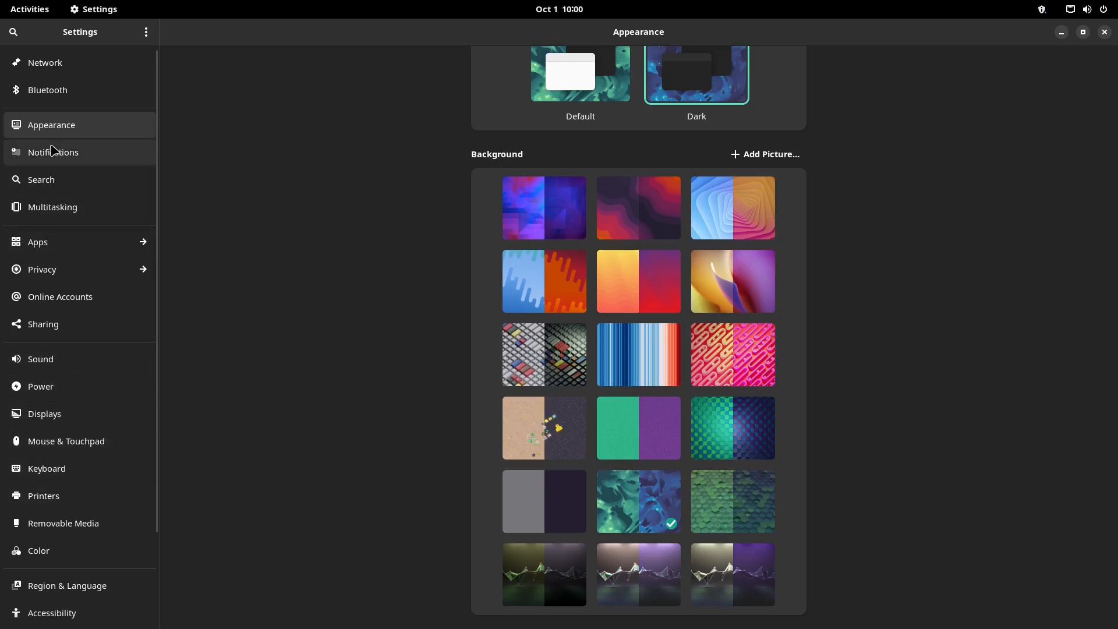
left_click(71, 68)
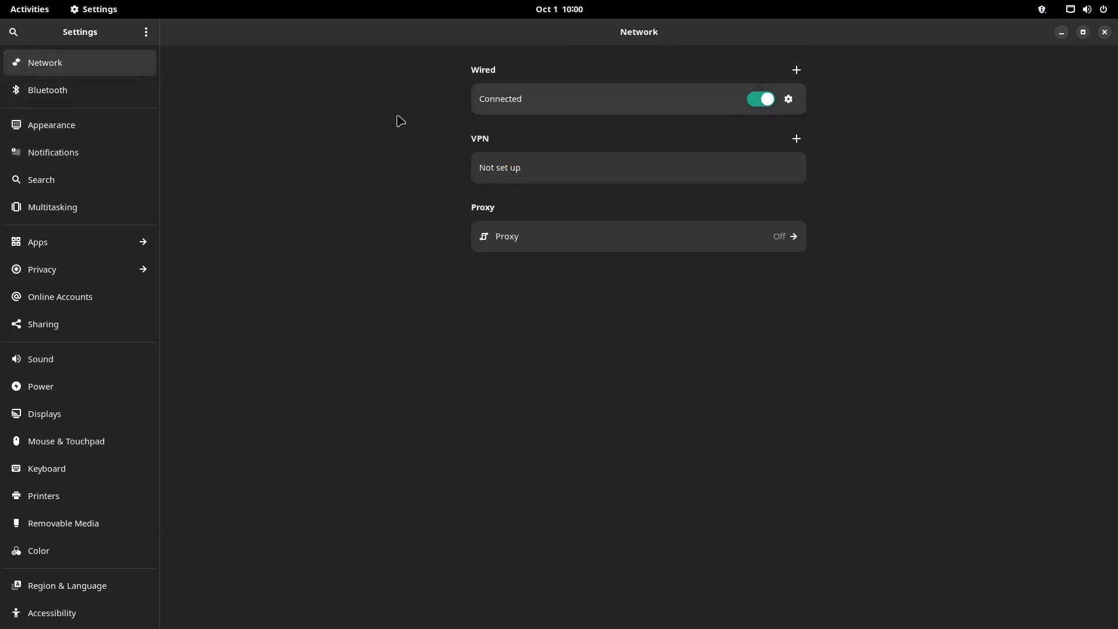
left_click(79, 100)
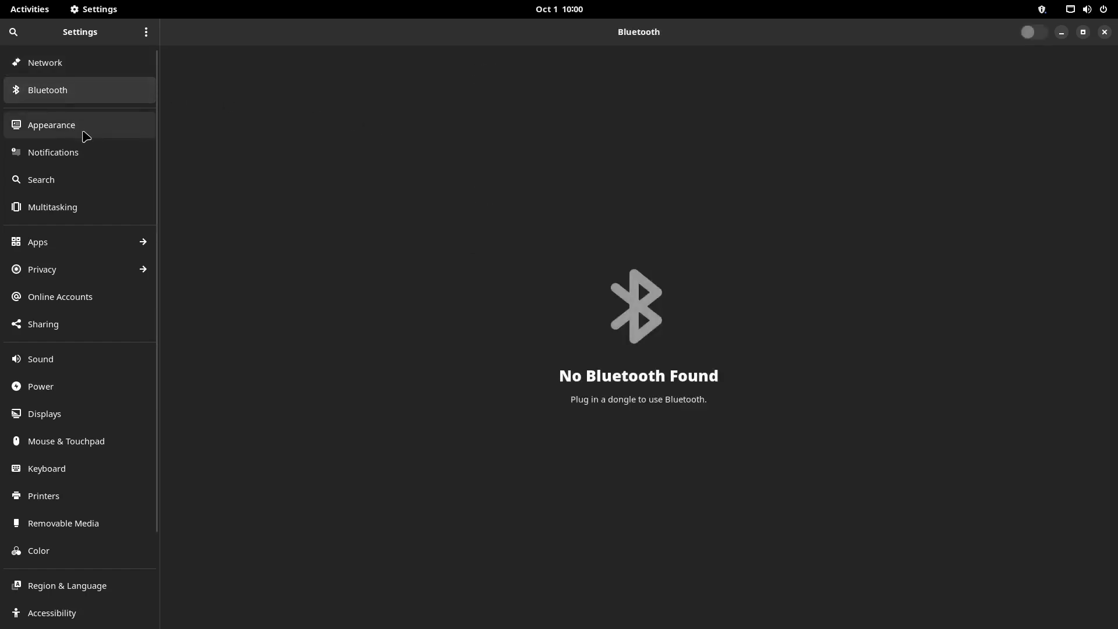
left_click(85, 135)
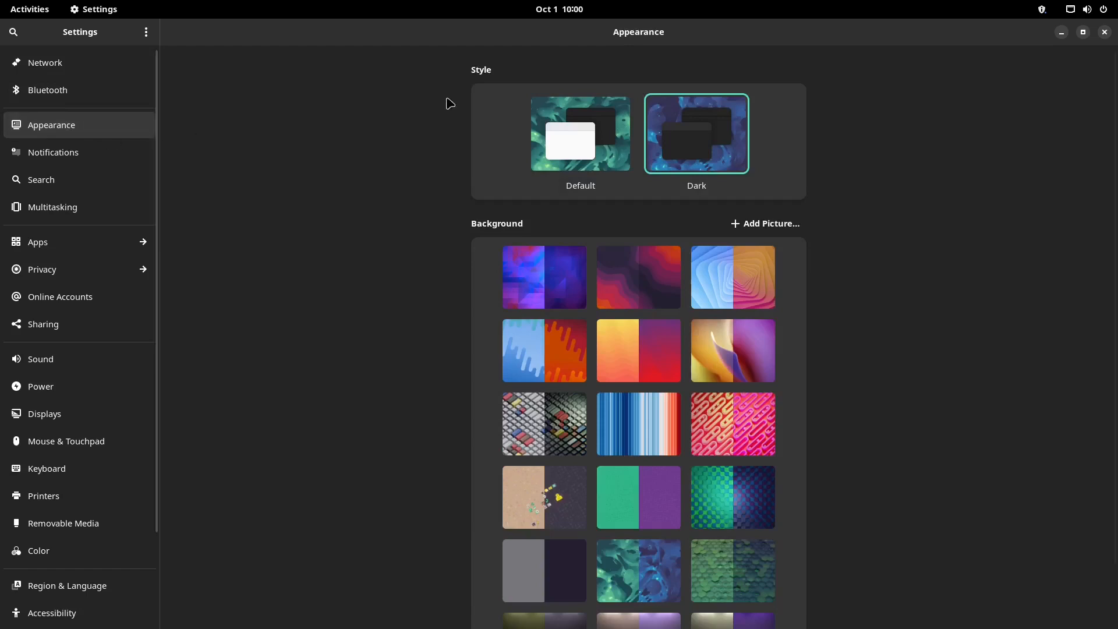
scroll(307, 278, "down", 2)
scroll(304, 280, "up", 2)
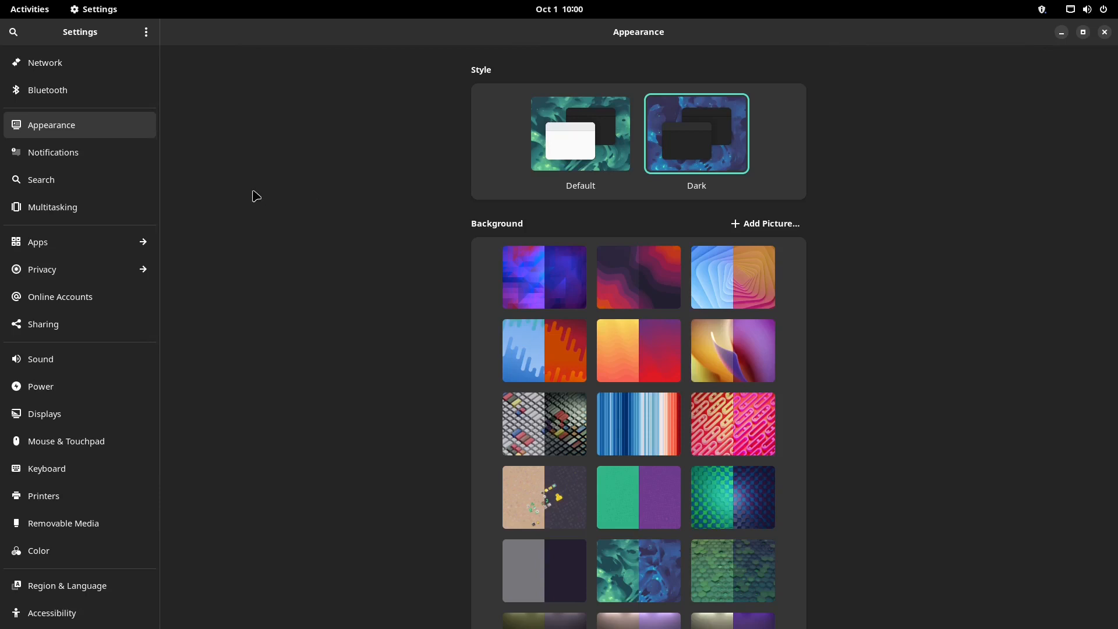
Look through the Notifications page, then switch to the Search settings
left_click(103, 156)
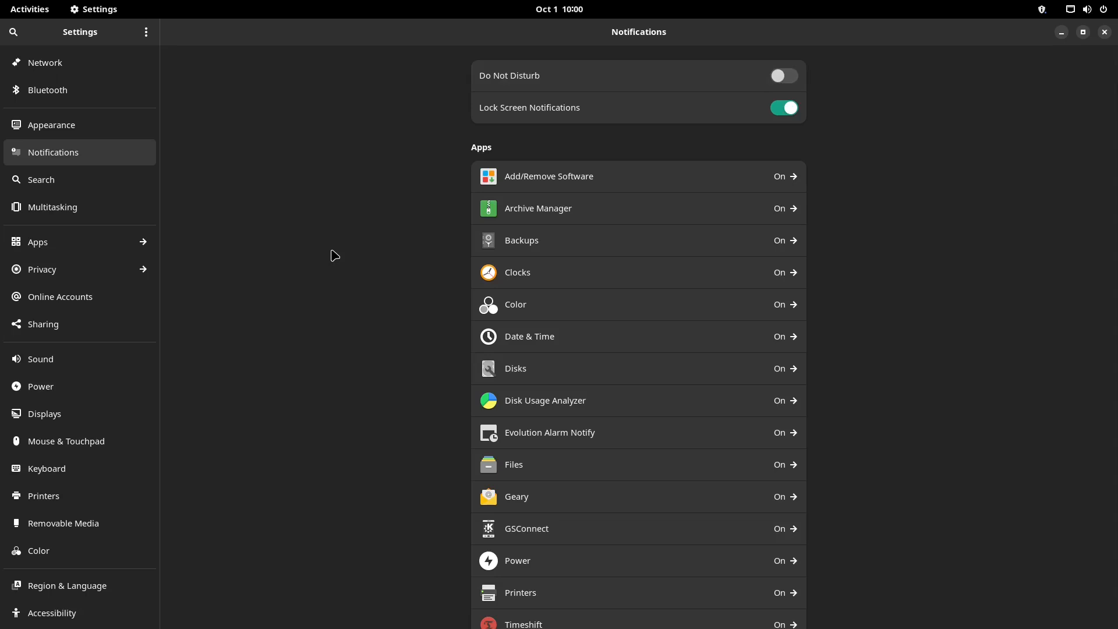
scroll(329, 252, "down", 2)
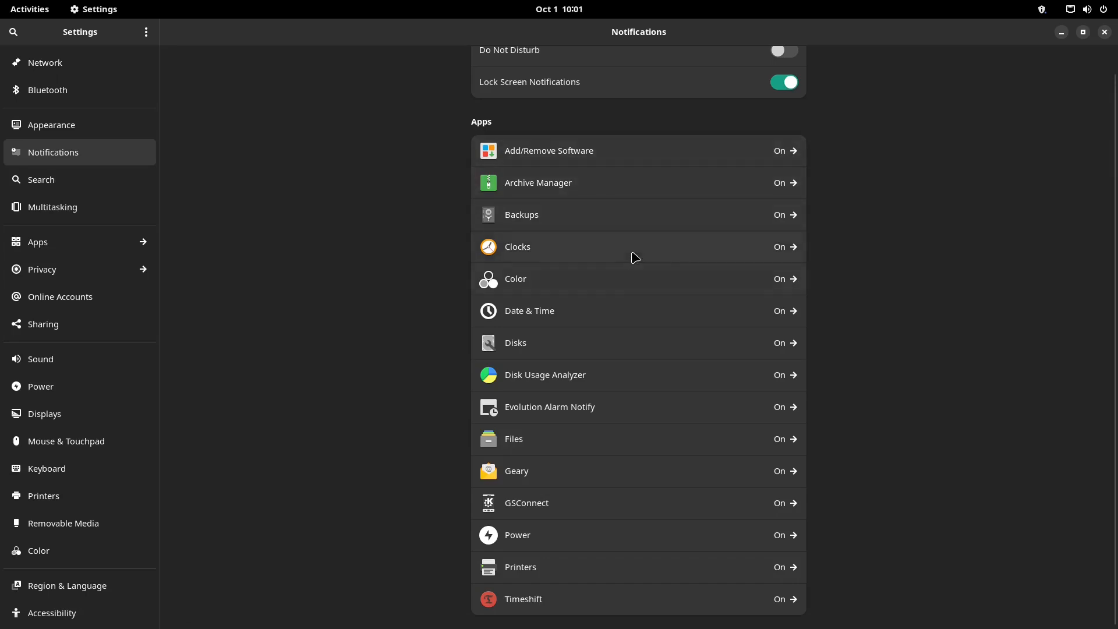
left_click(125, 185)
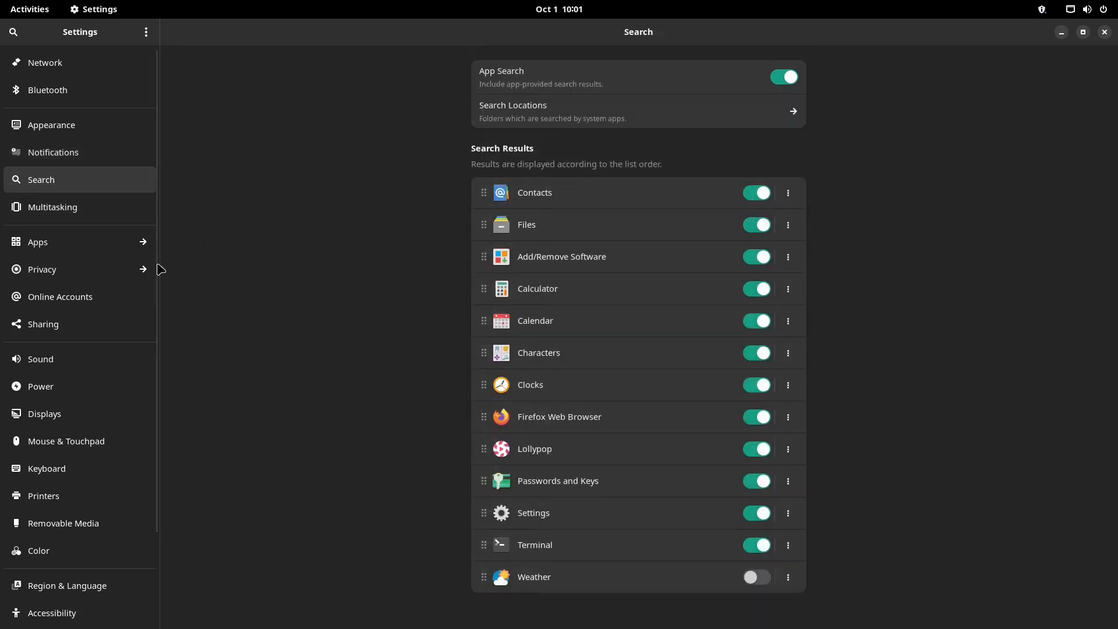
Browse the Multitasking and Privacy > Screen Lock pages, then open Sharing
left_click(76, 210)
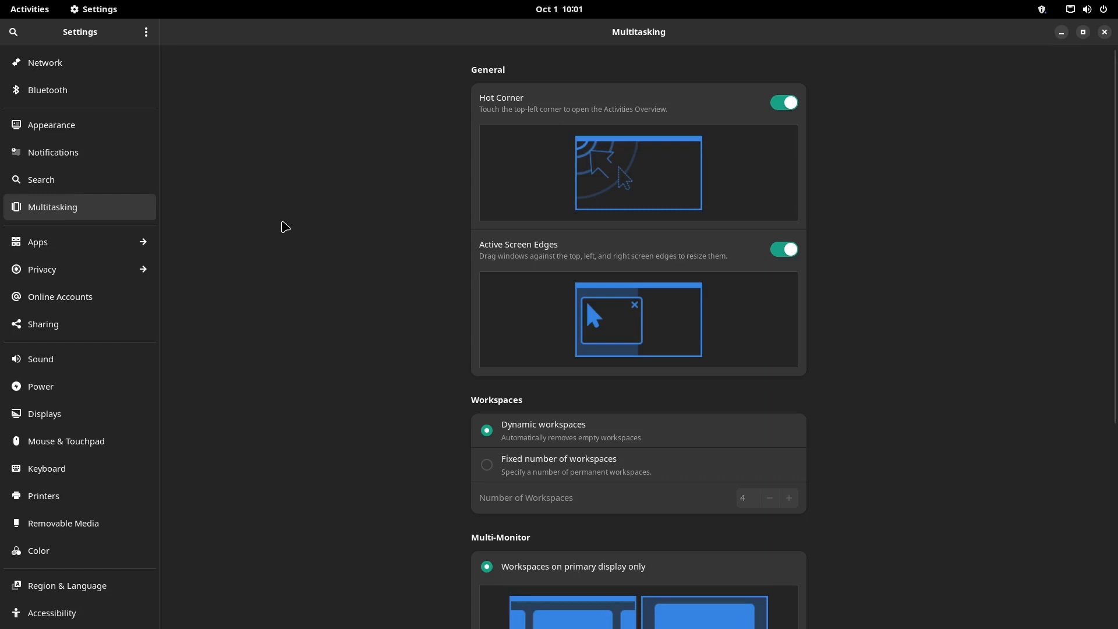
scroll(285, 251, "down", 5)
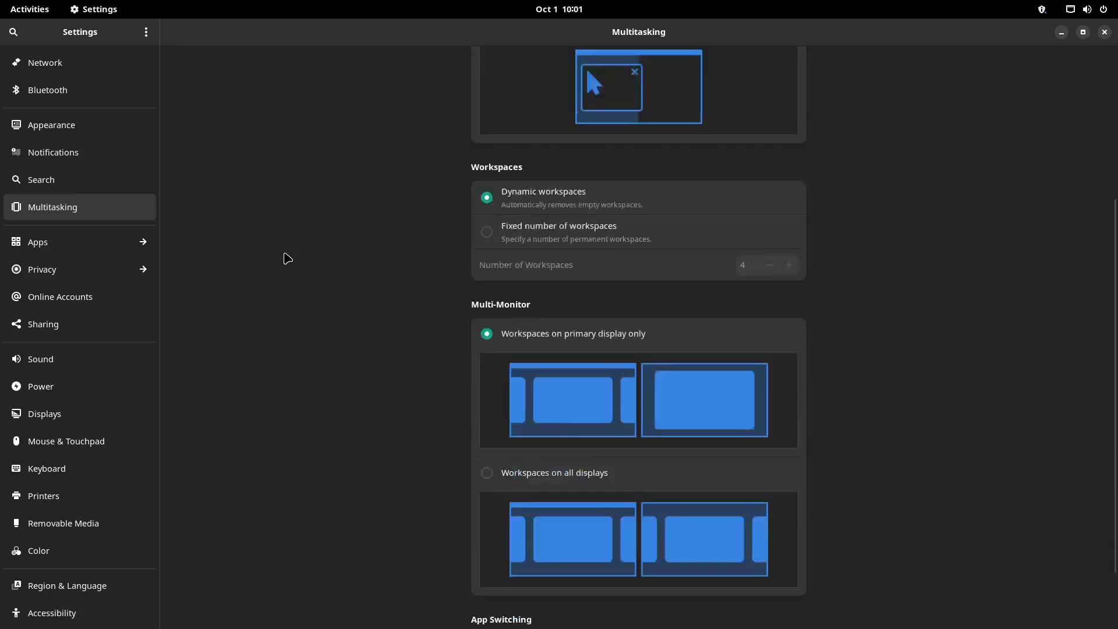
scroll(283, 257, "down", 1)
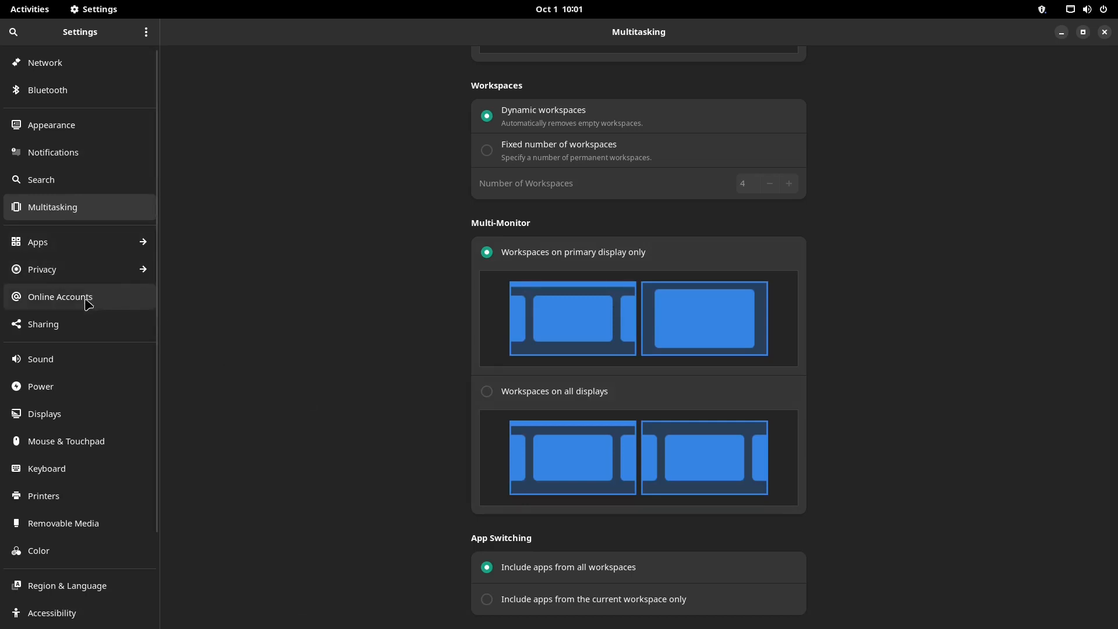
left_click(112, 279)
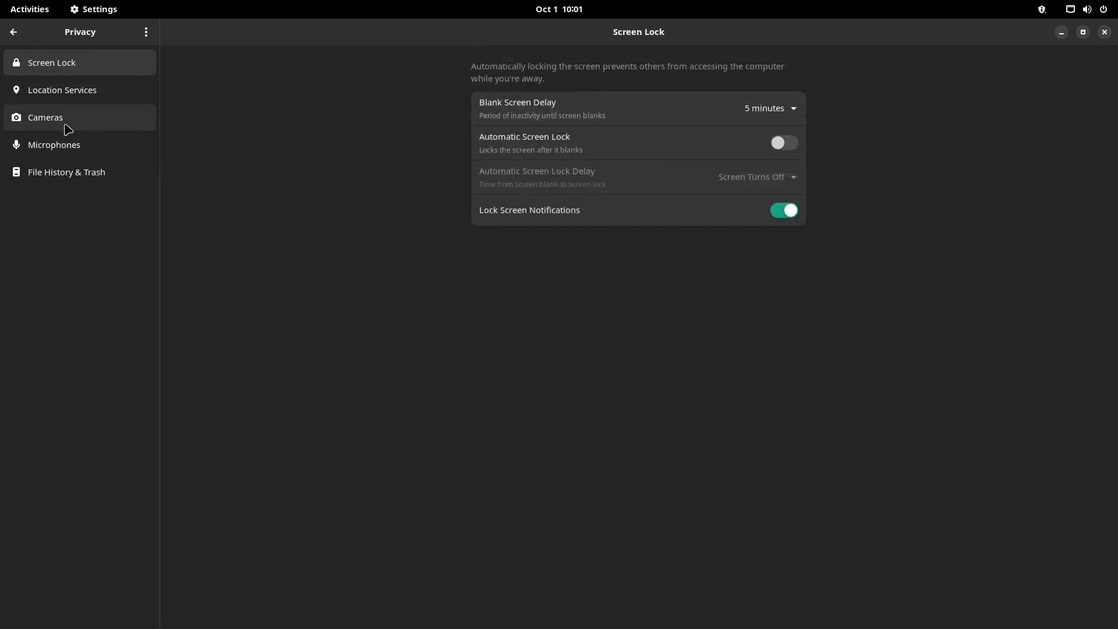
left_click(8, 32)
left_click(43, 324)
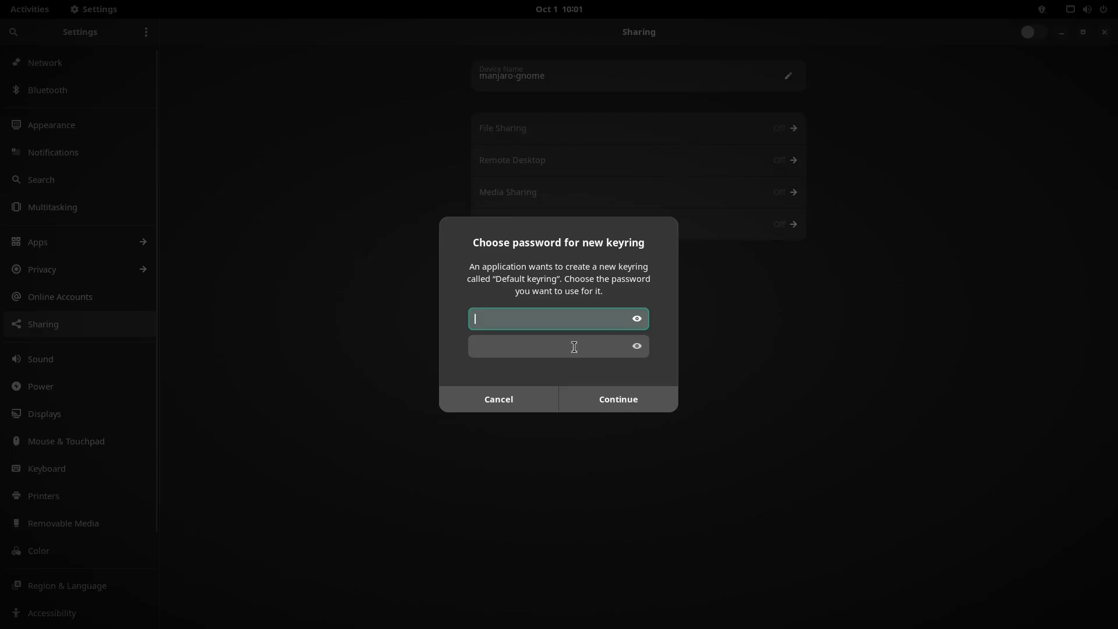
Cancel the Default keyring prompt, then visit the Sound, Power and Displays pages
left_click(505, 399)
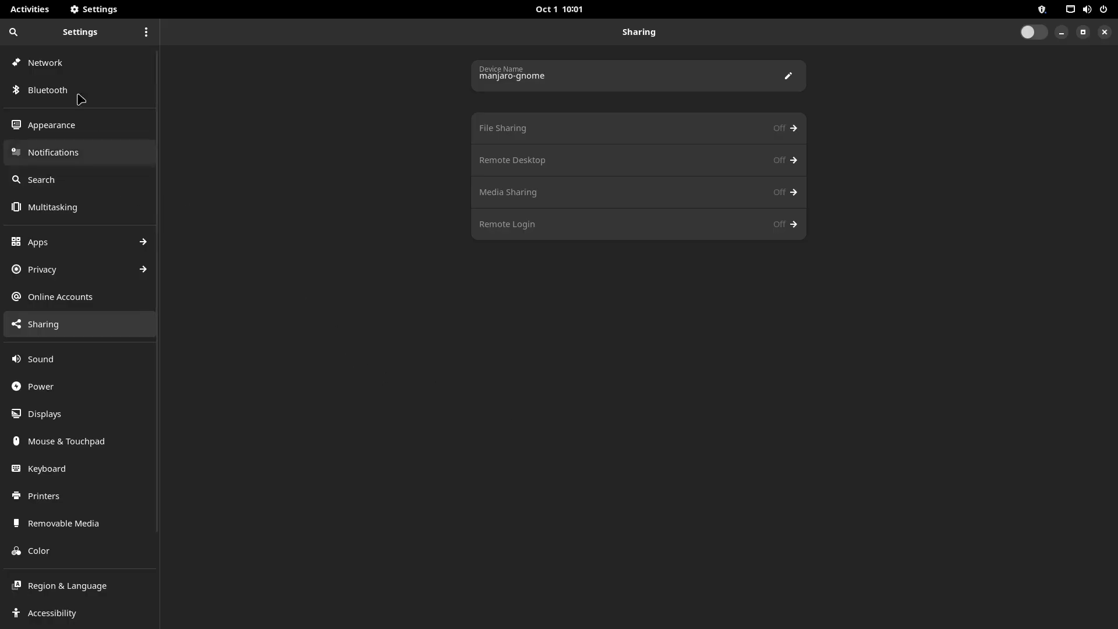
left_click(69, 355)
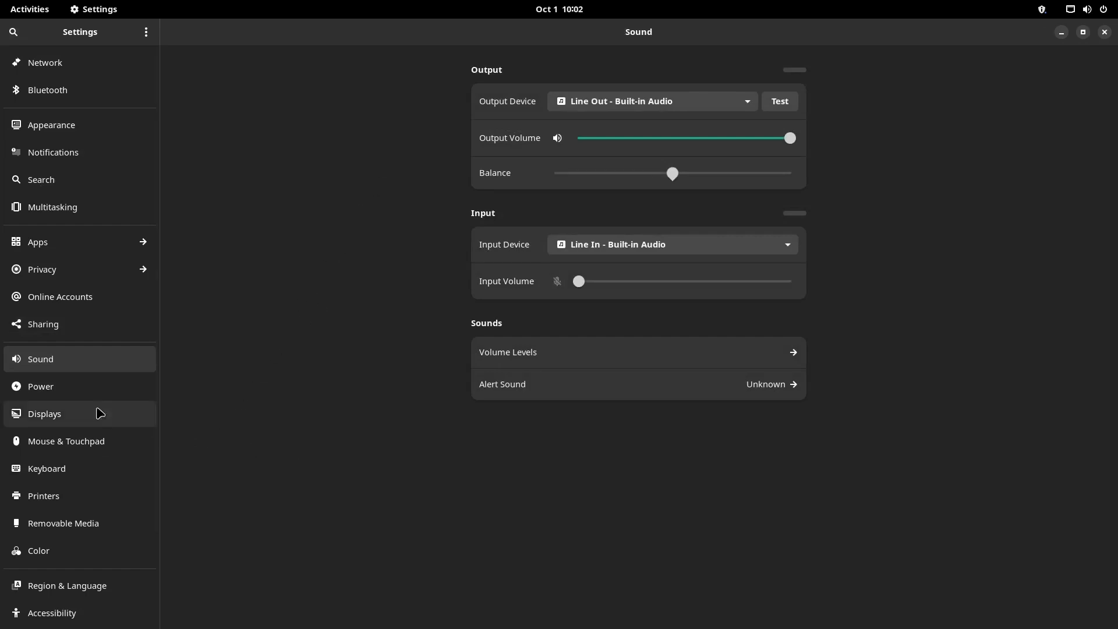
left_click(96, 393)
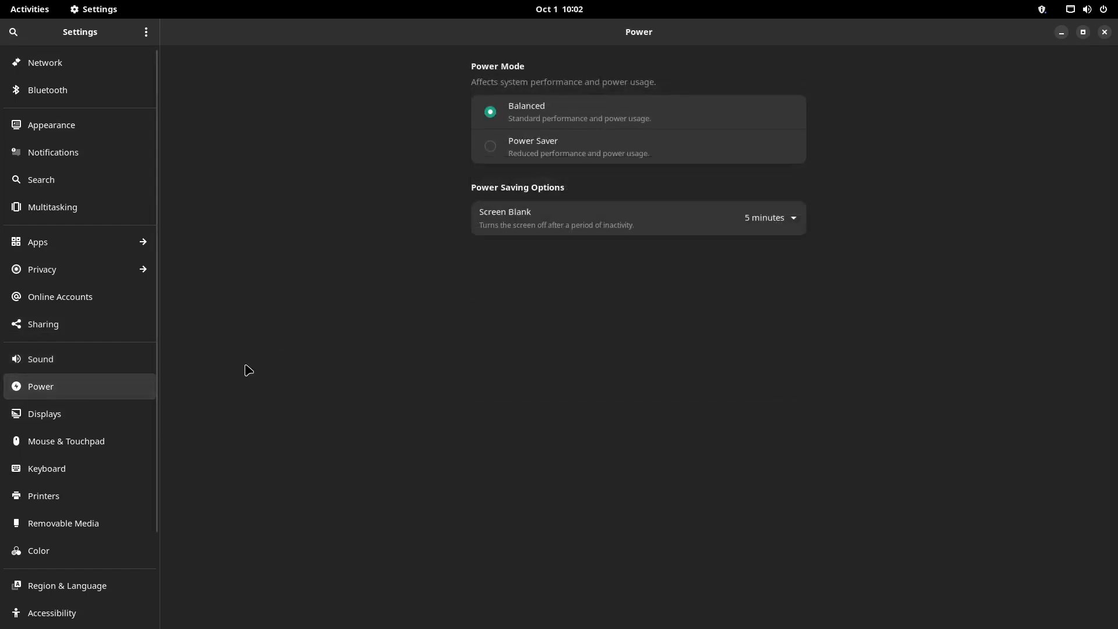
left_click(108, 420)
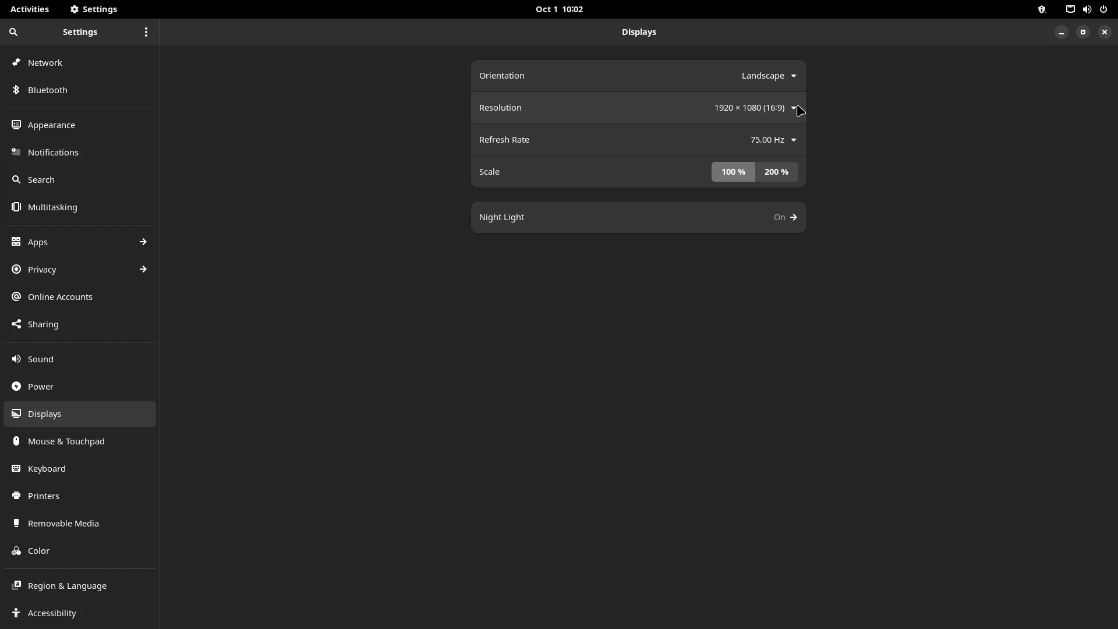
Check the refresh rate choices keeping 75.00 Hz, then view Mouse & Touchpad and Keyboard
left_click(795, 141)
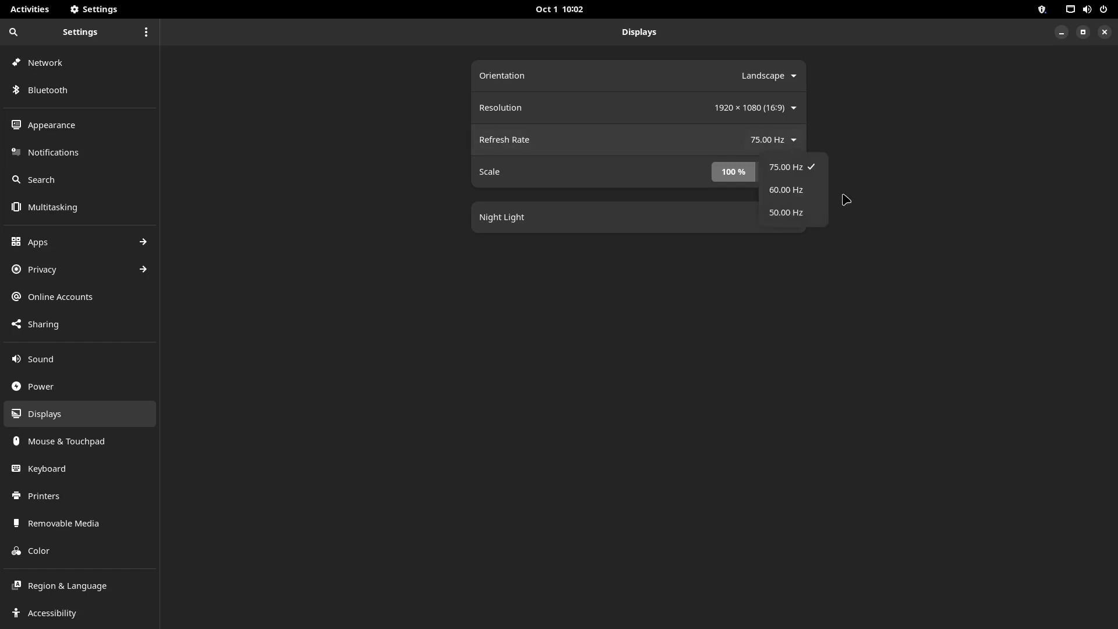
left_click(940, 194)
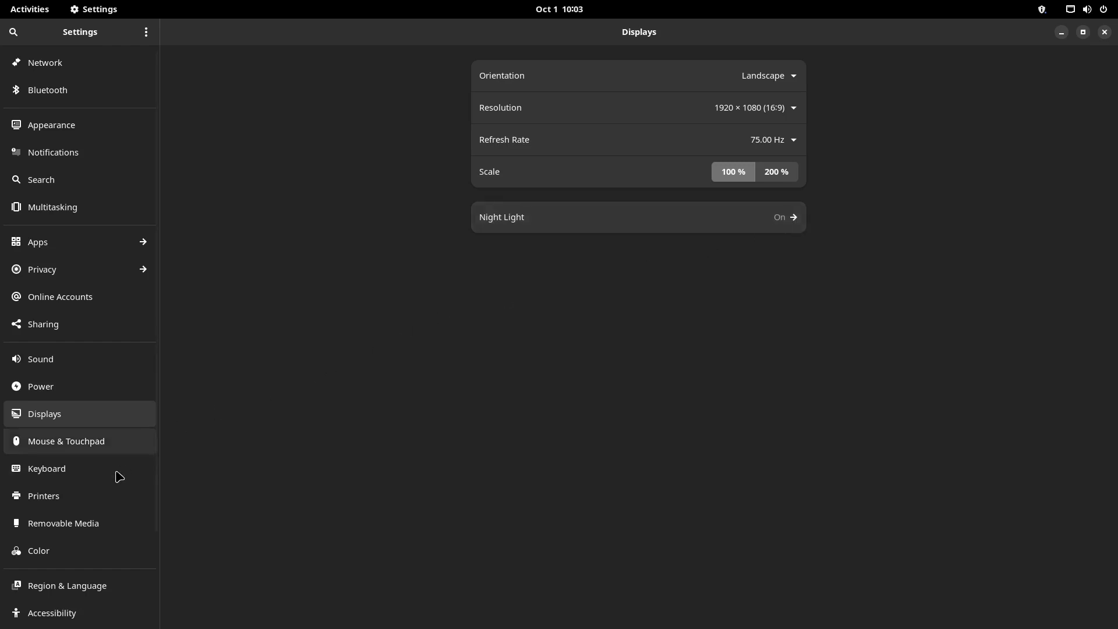
scroll(124, 477, "down", 4)
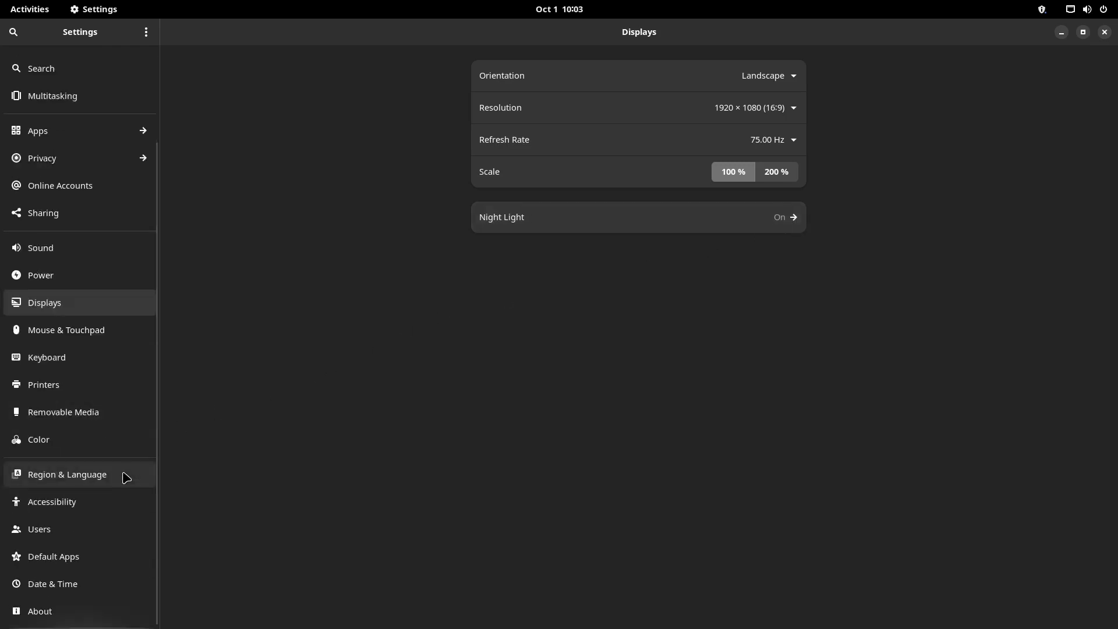
left_click(126, 339)
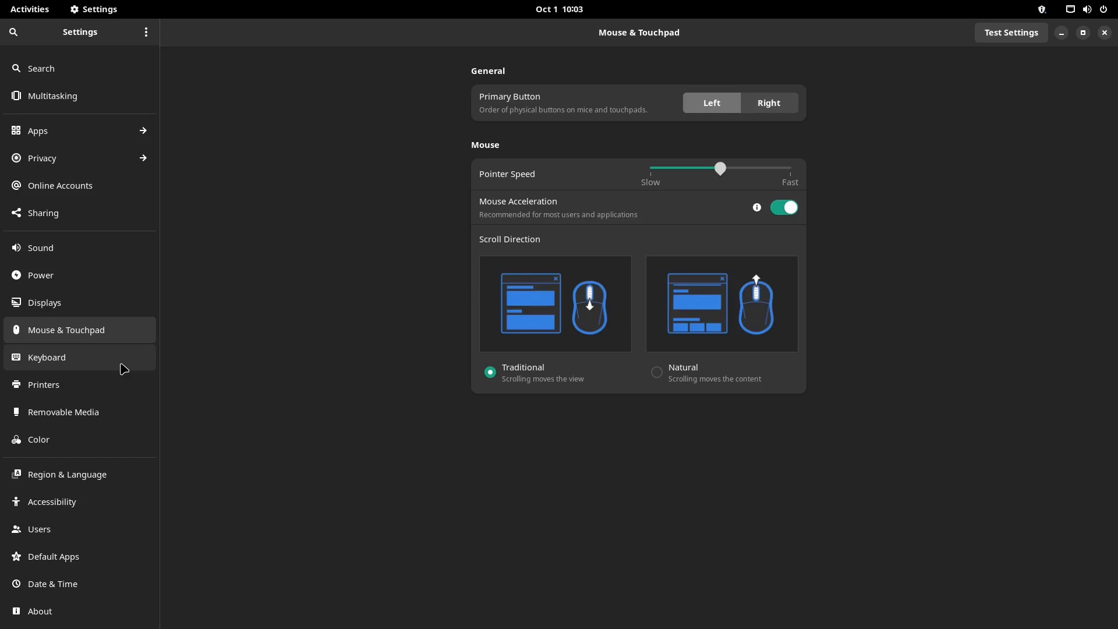
left_click(122, 364)
Add the Filipino keyboard layout as an input source, found under Other by searching 'fil'
left_click(647, 146)
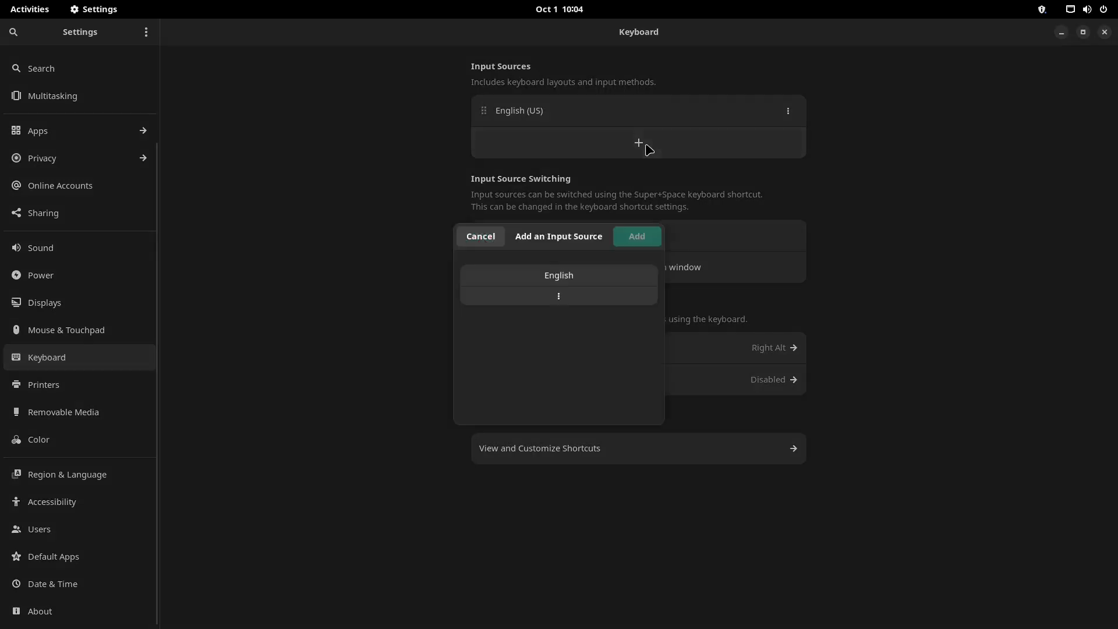
left_click(561, 301)
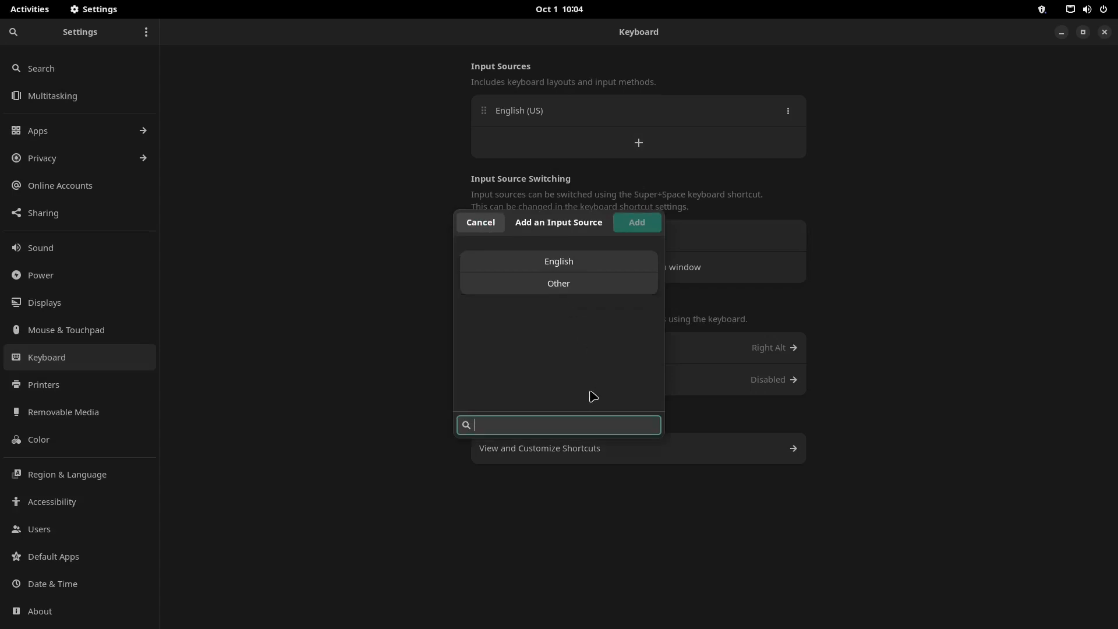
type("filipino")
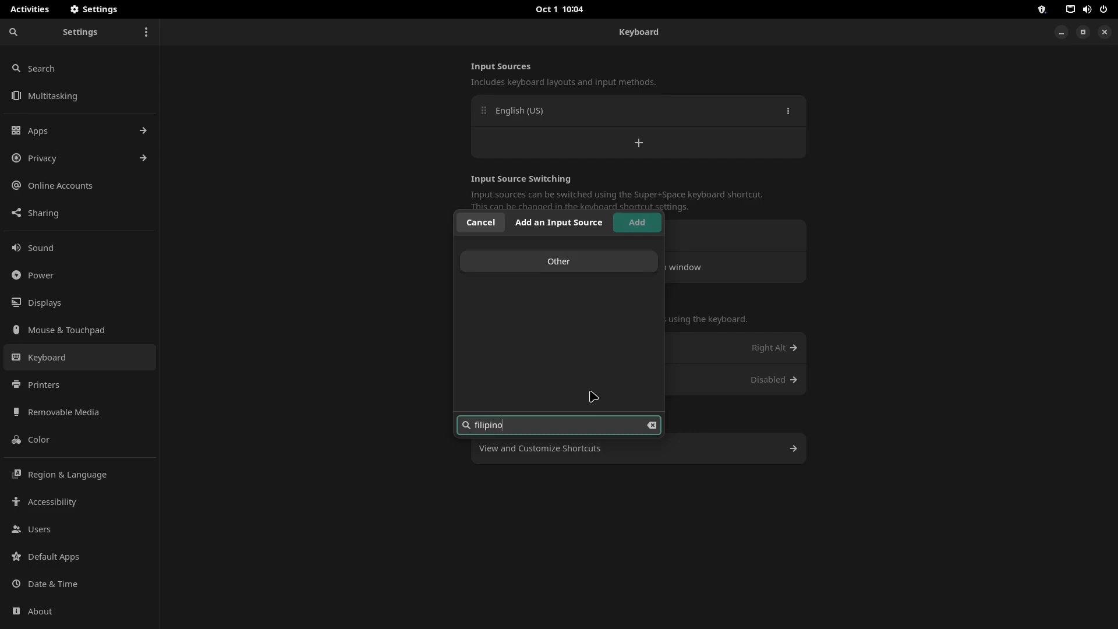
left_click(577, 266)
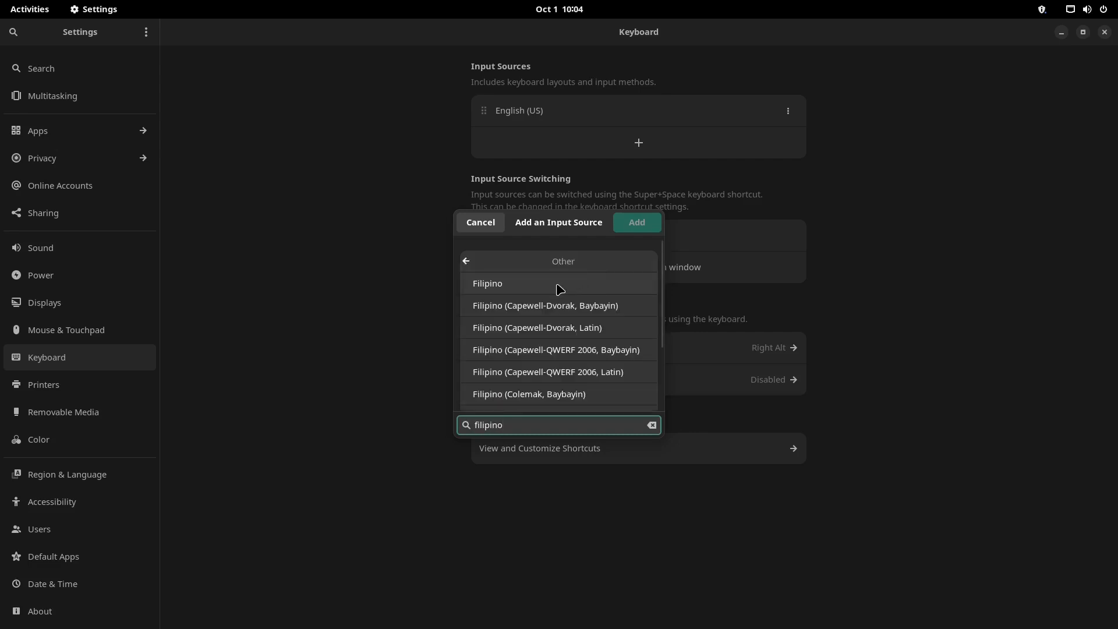
left_click(510, 289)
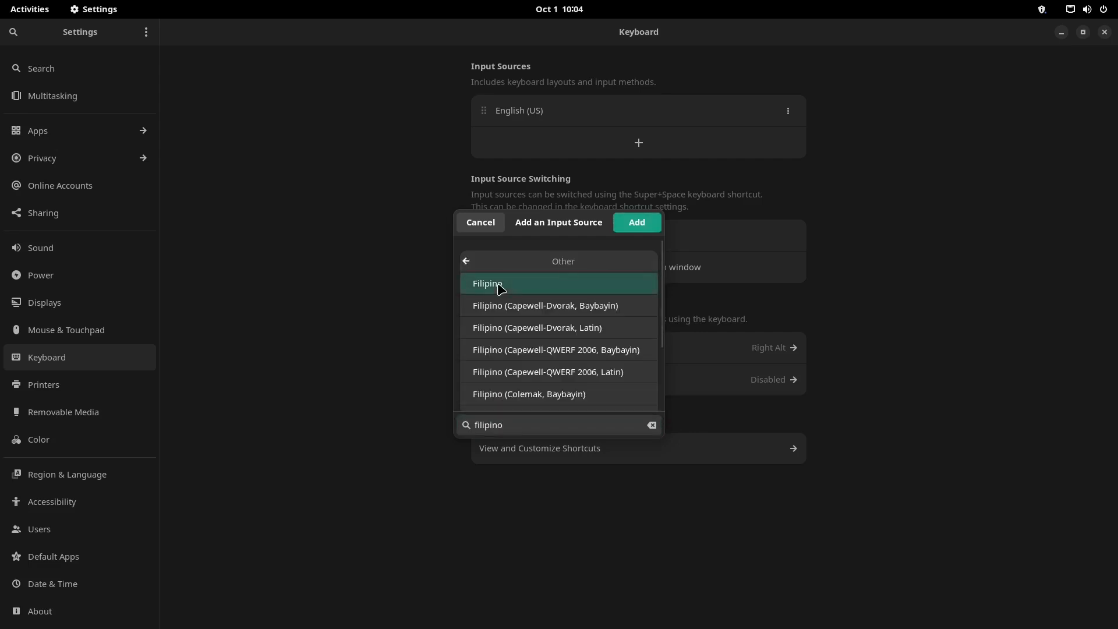
left_click(637, 223)
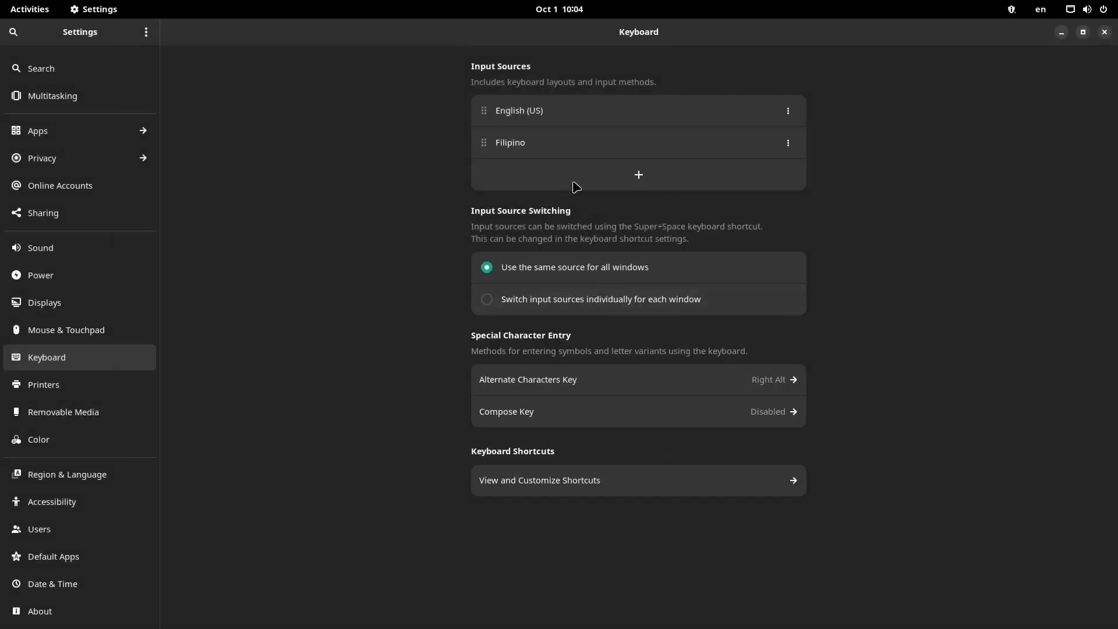
Move Filipino above English (US) and make it the active layout from the top bar
left_click_drag(520, 144, 524, 112)
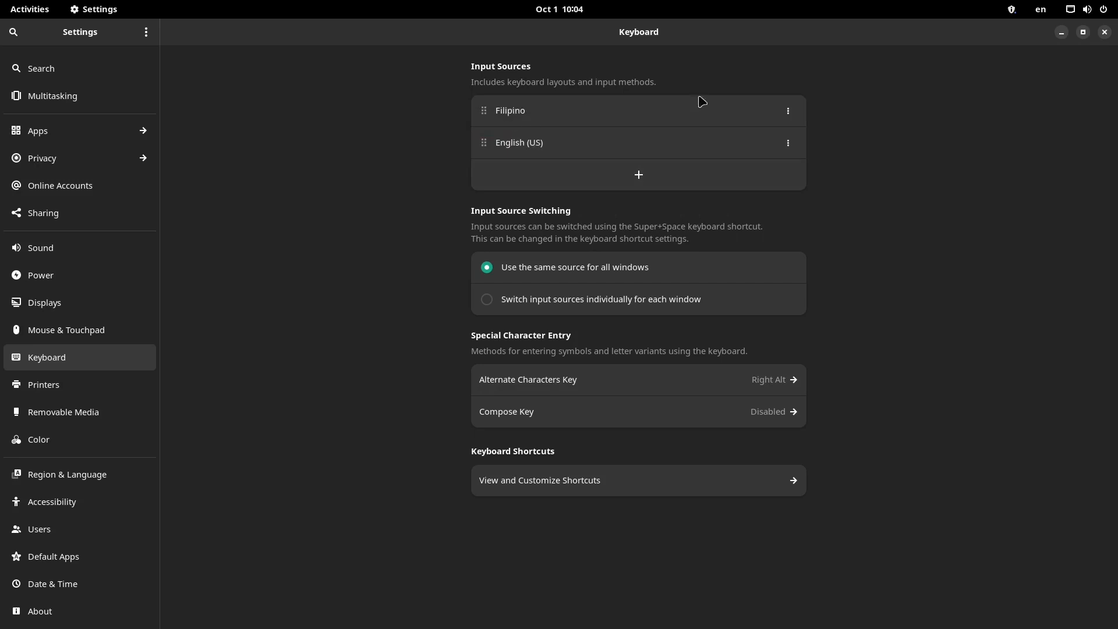
left_click(1040, 9)
left_click(1020, 39)
Step through Printers, Removable Media, Color, Region & Language, Accessibility and Users to Default Apps
left_click(94, 395)
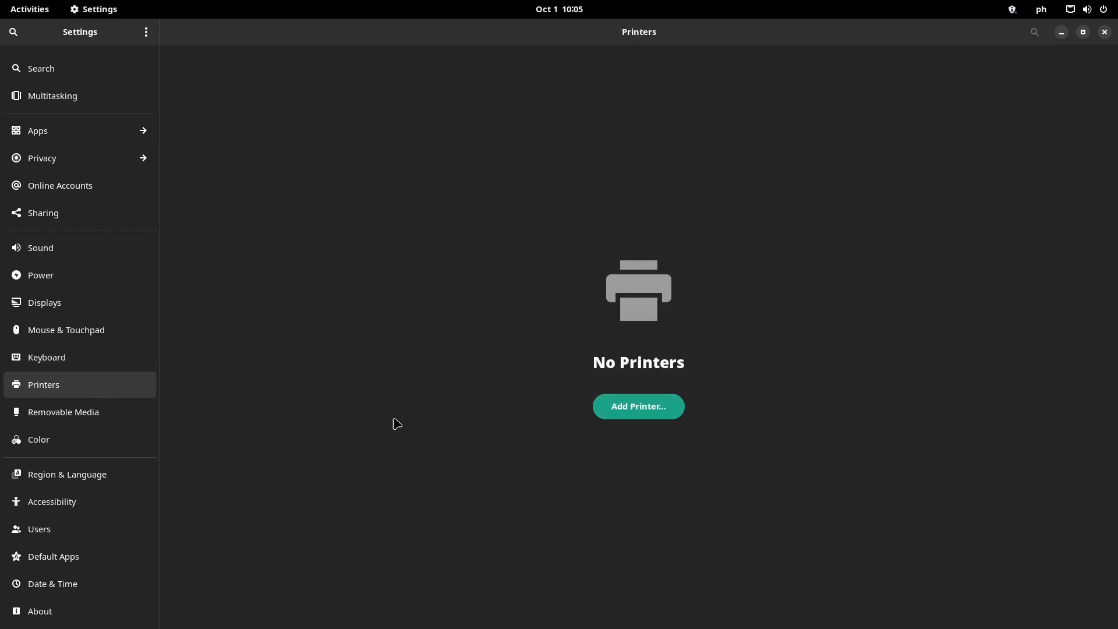
left_click(110, 418)
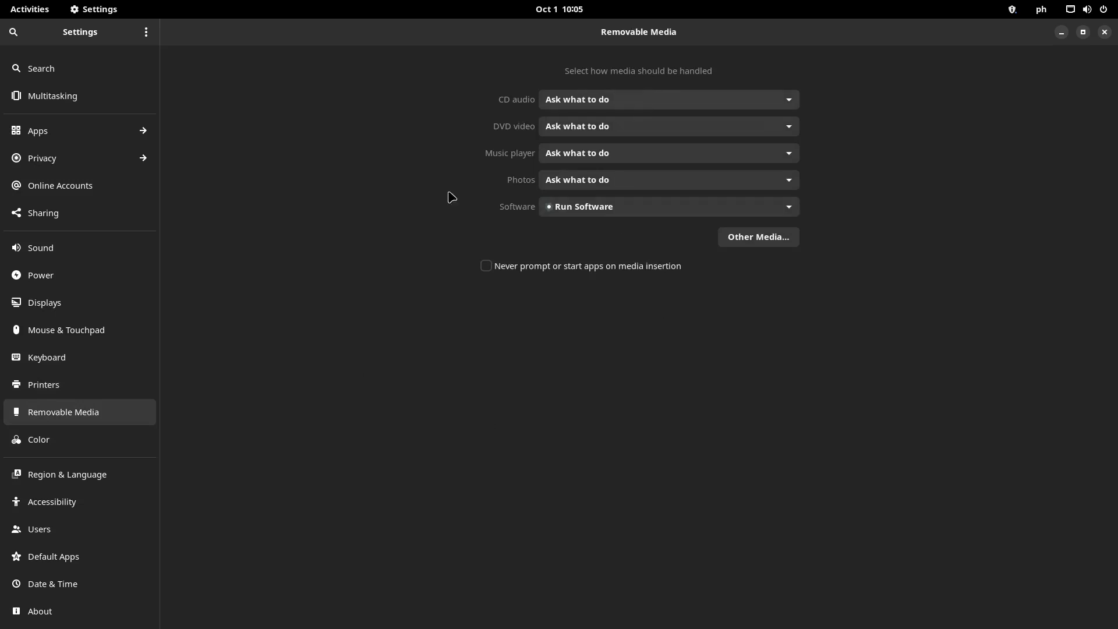
left_click(102, 443)
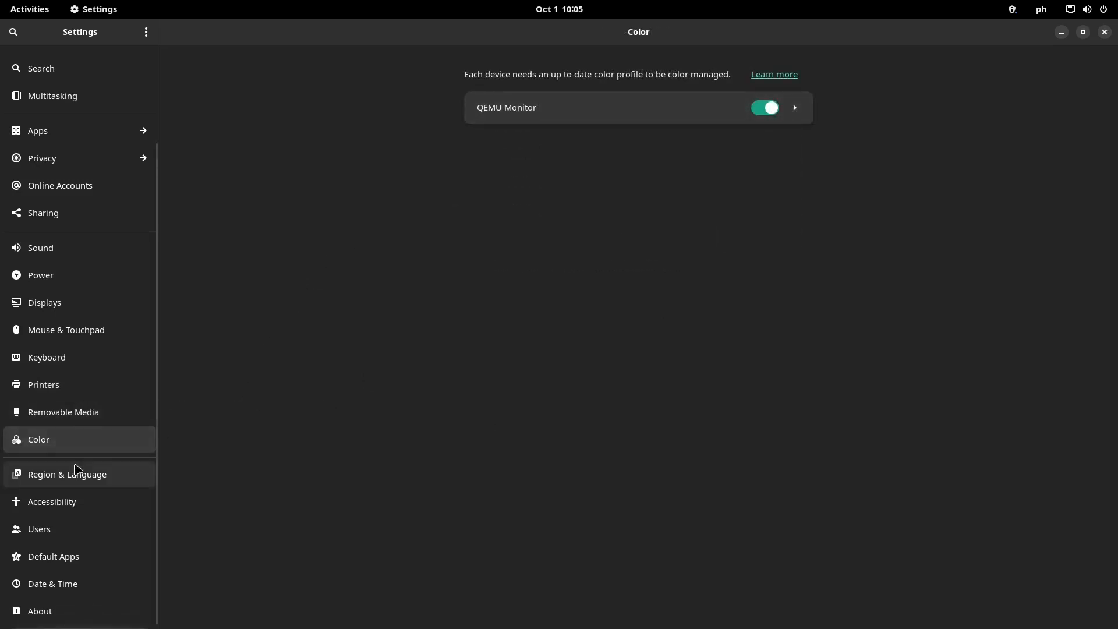
left_click(84, 474)
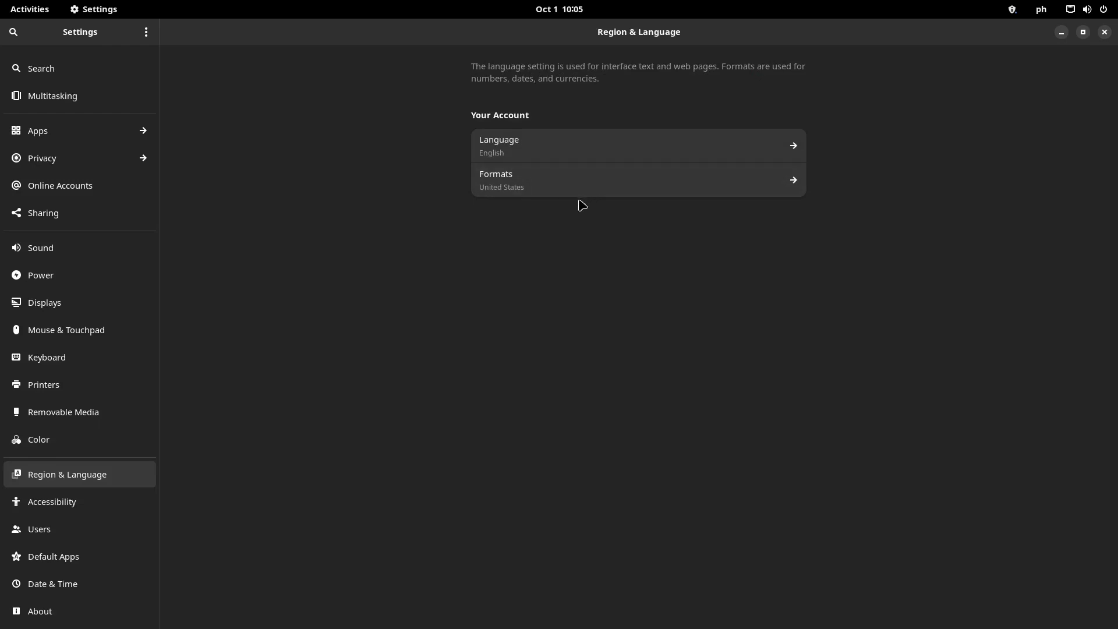
left_click(106, 511)
left_click(90, 501)
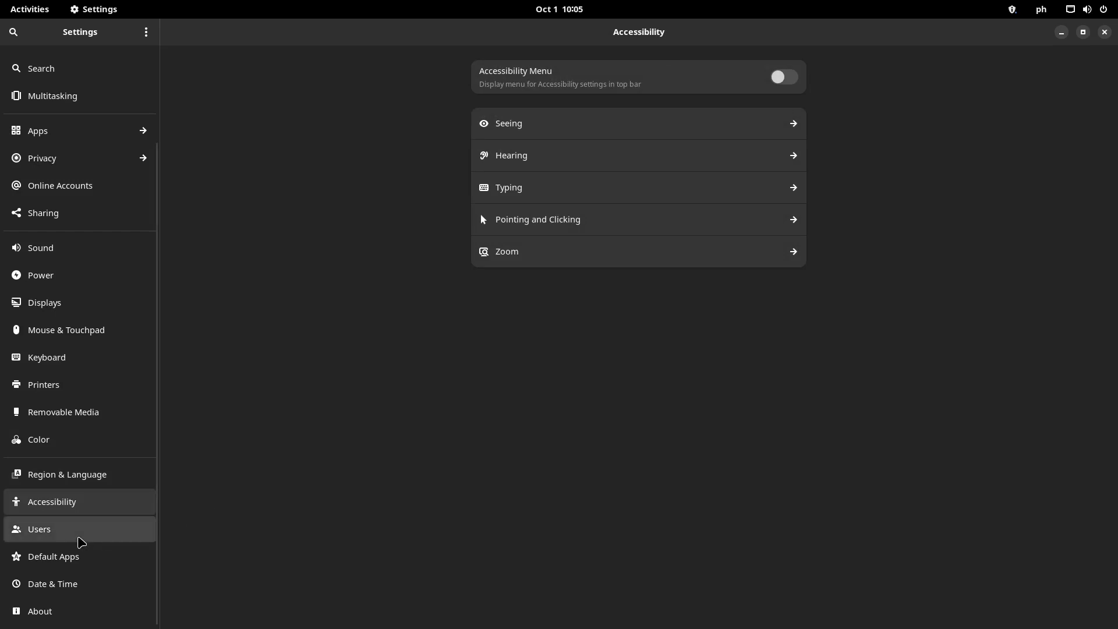
left_click(81, 541)
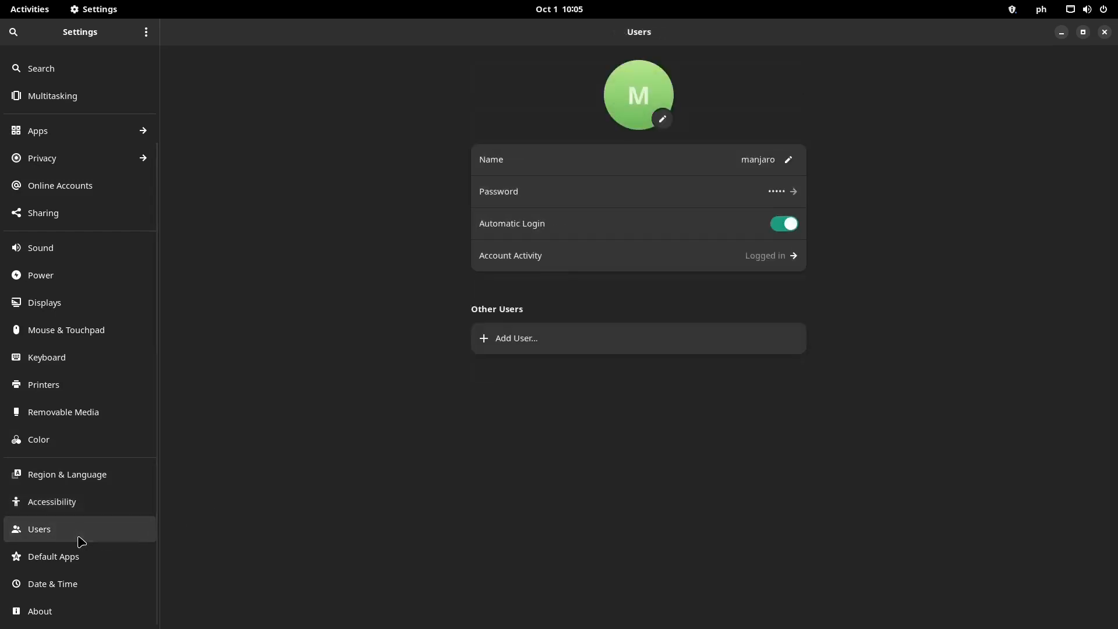
left_click(85, 567)
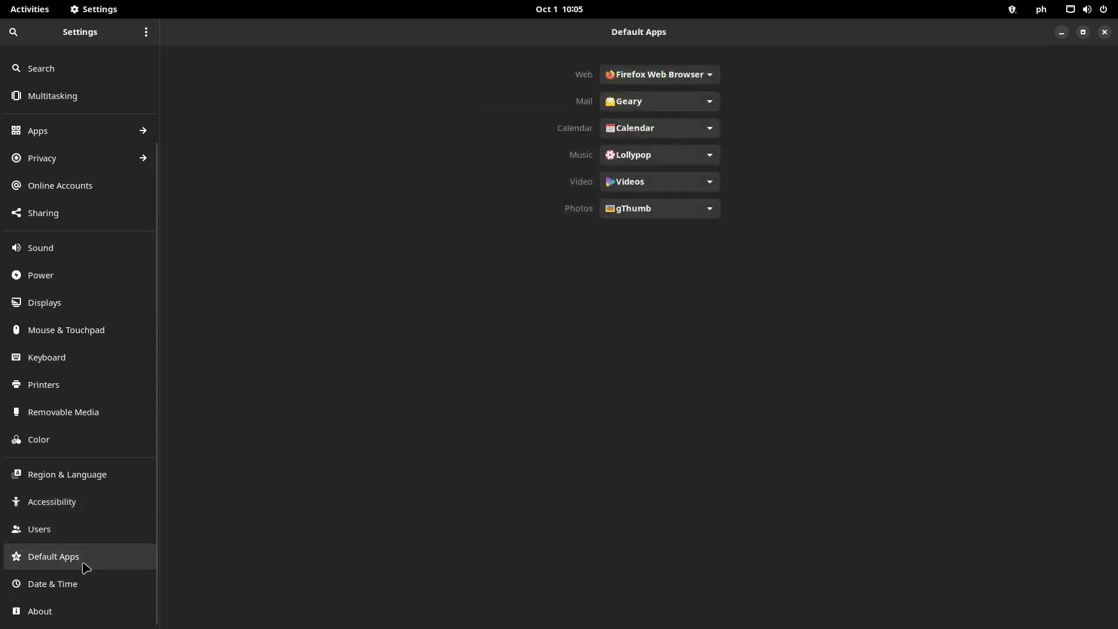
Review each Default Apps dropdown, keeping Firefox, Calendar, Lollypop, Videos and gThumb
left_click(667, 74)
left_click(657, 102)
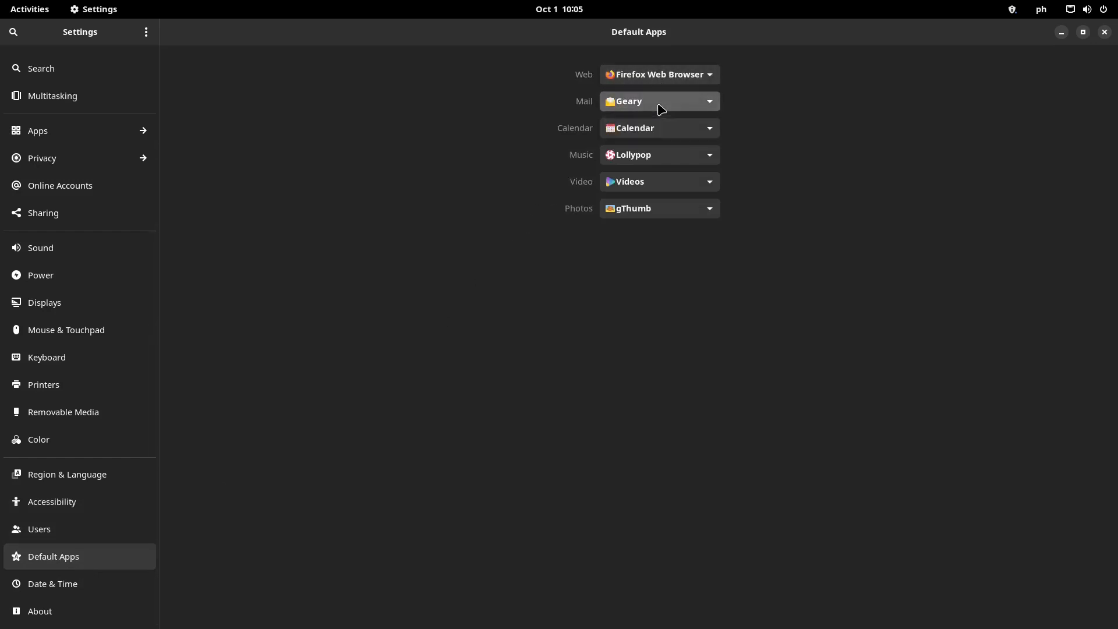
left_click(666, 130)
left_click(668, 155)
left_click(668, 155)
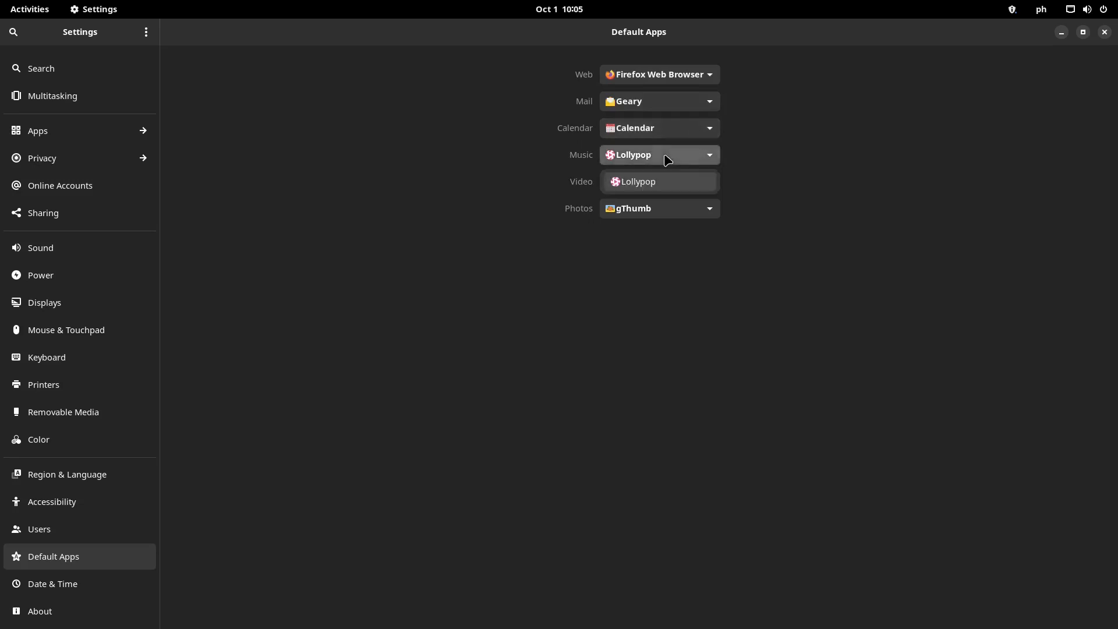
left_click(669, 175)
left_click(679, 187)
left_click(685, 208)
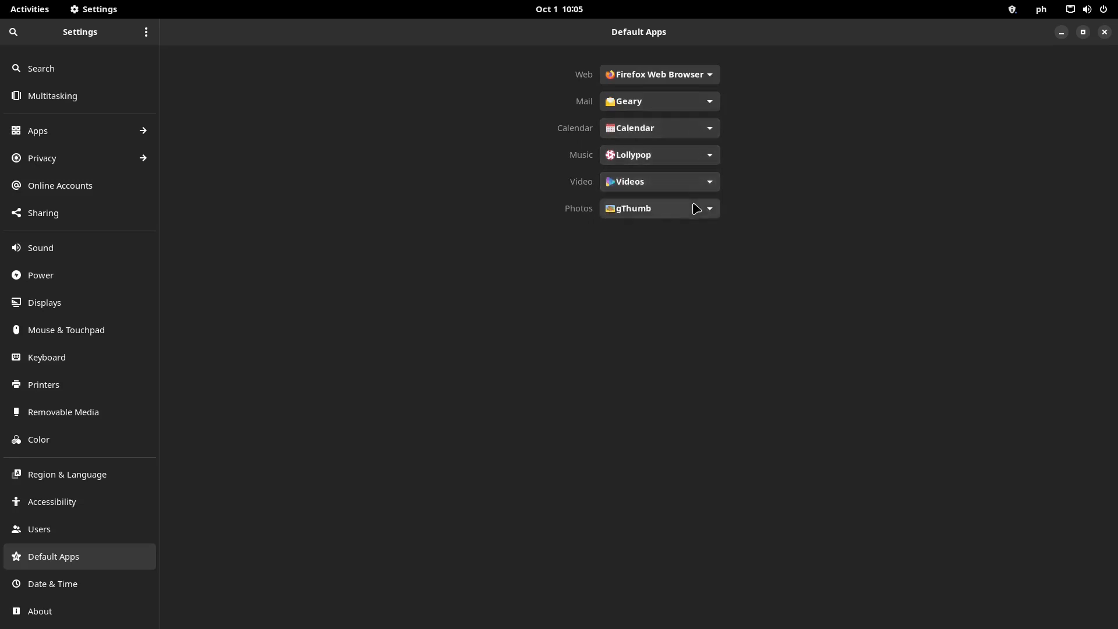
left_click(696, 208)
left_click(693, 235)
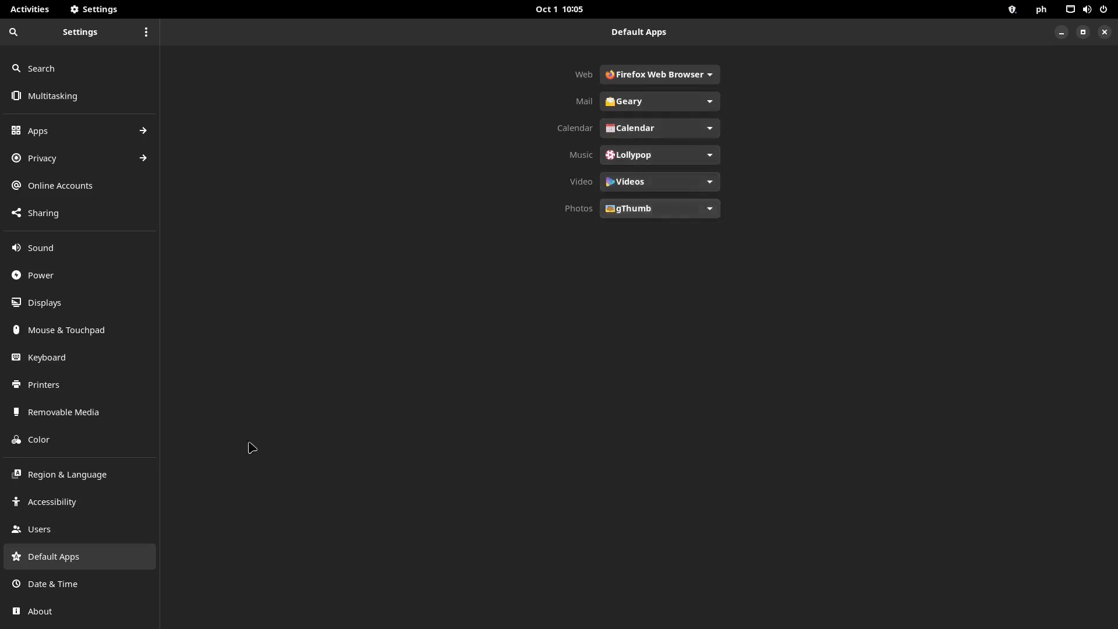
Recheck the video player choices unchanged, then go to the Date & Time page
left_click(113, 584)
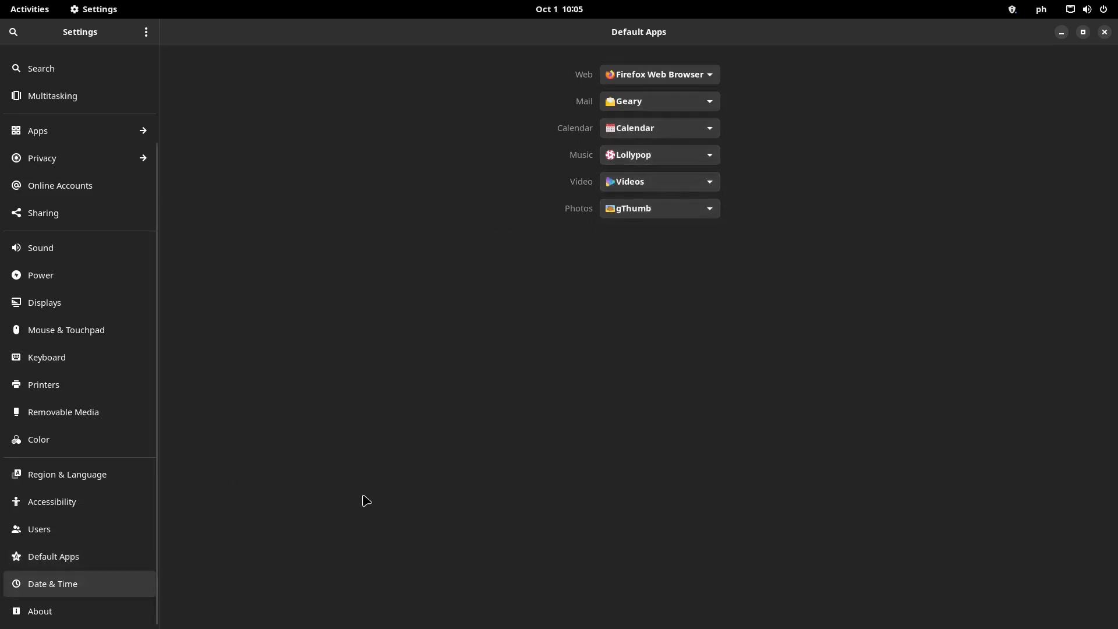
left_click(147, 555)
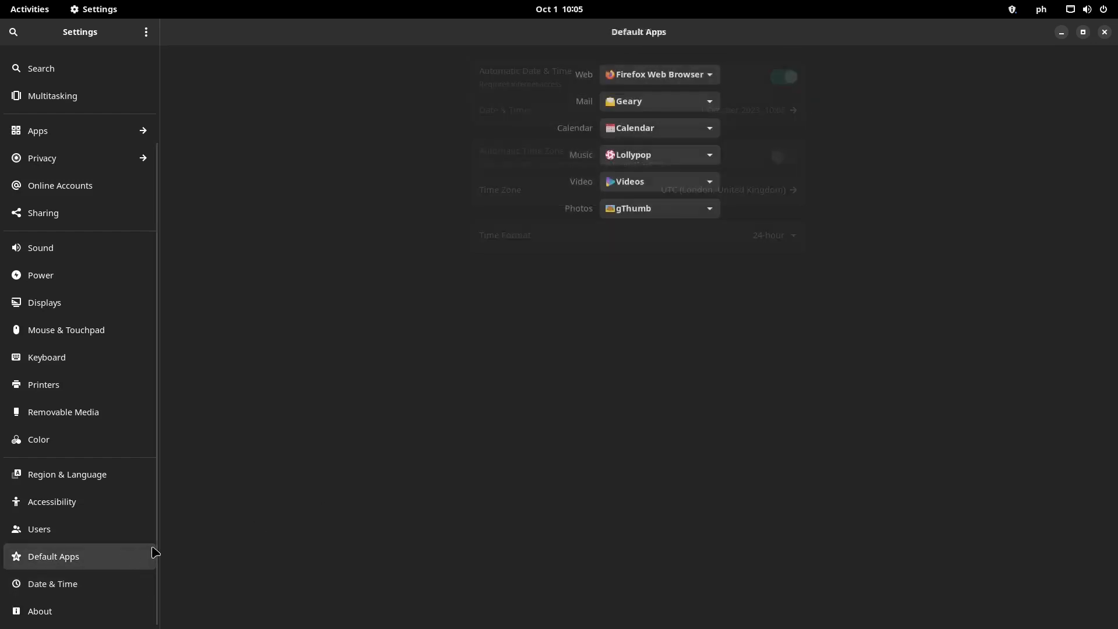
left_click(698, 182)
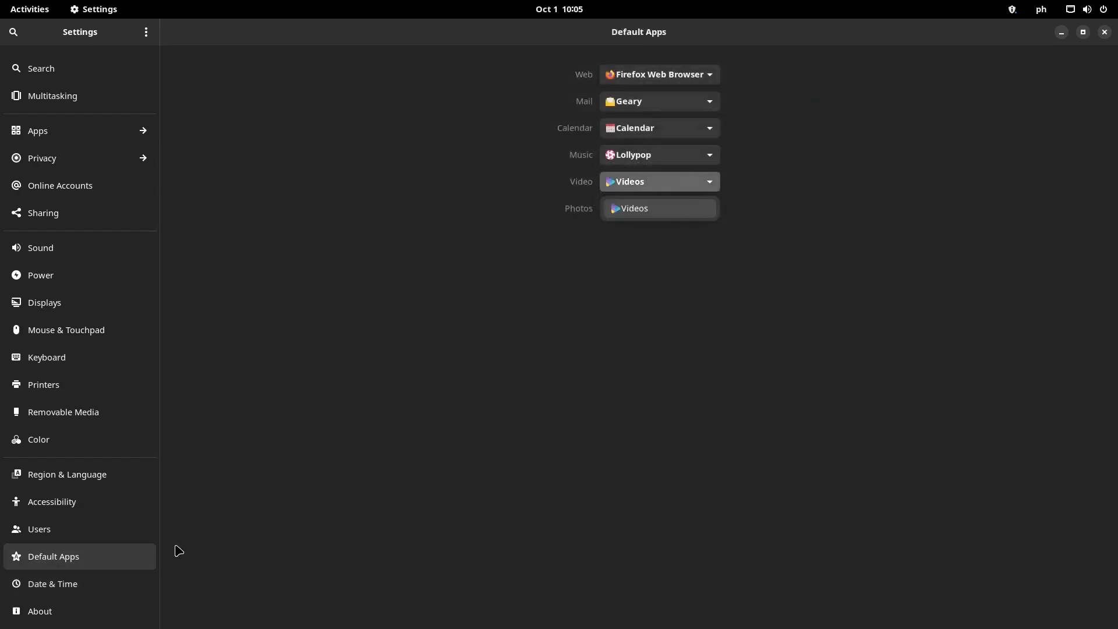
left_click(316, 511)
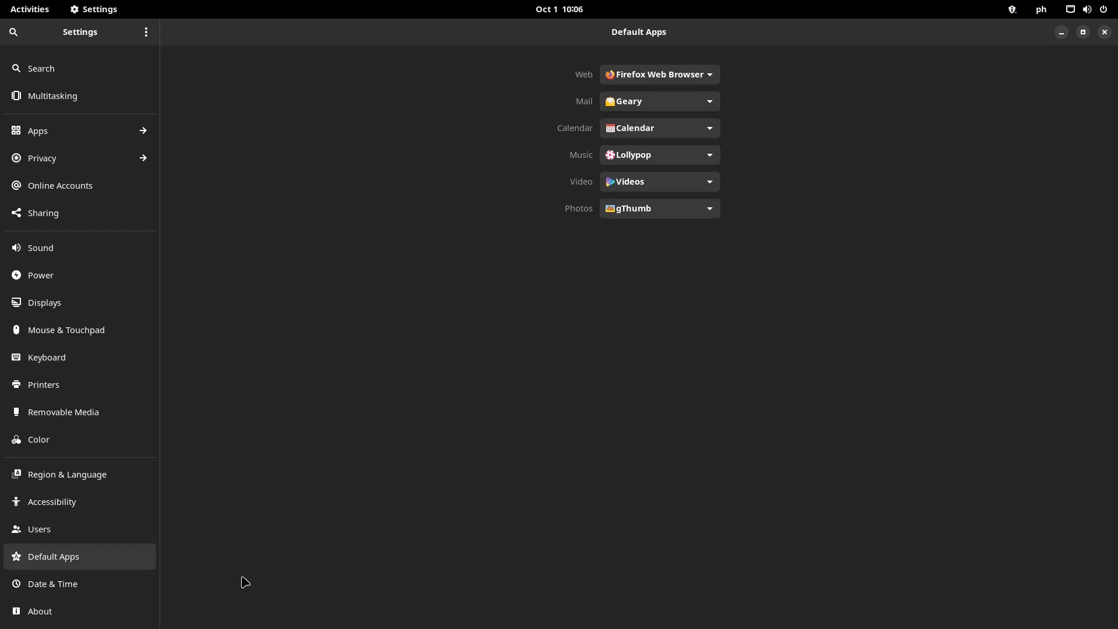
left_click(117, 585)
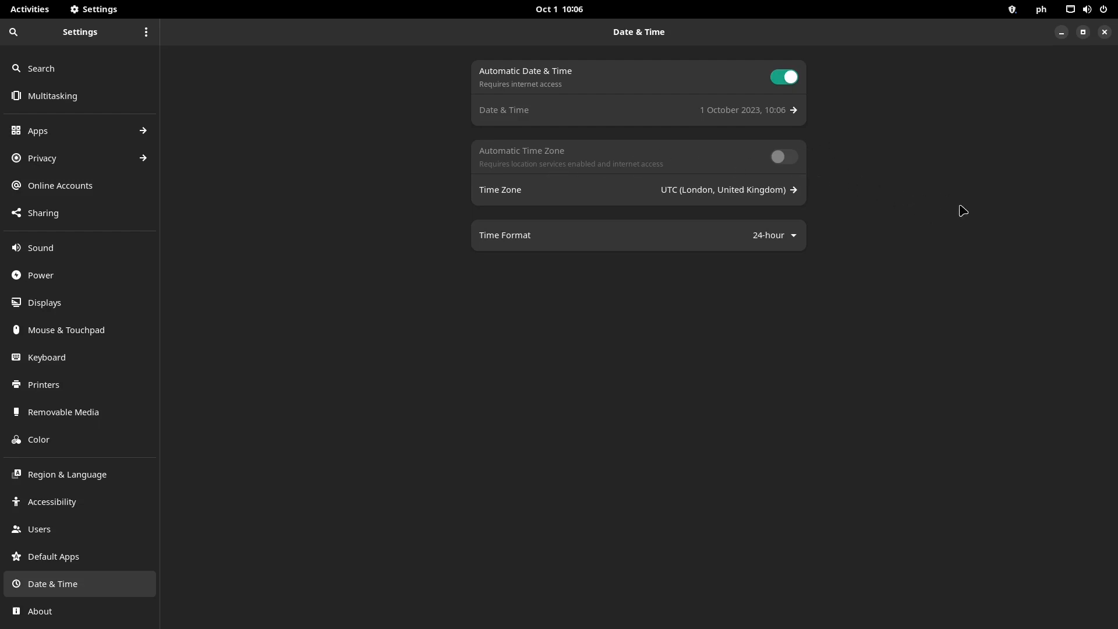
Switch the clock to AM / PM format and review the system details on the About page
left_click(782, 239)
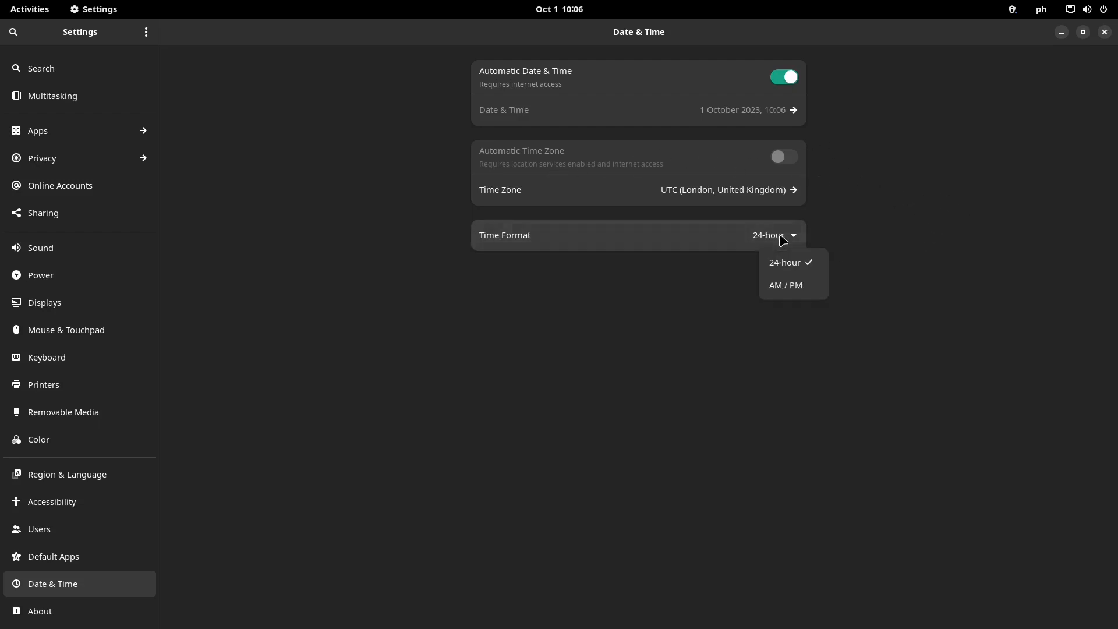
left_click(799, 289)
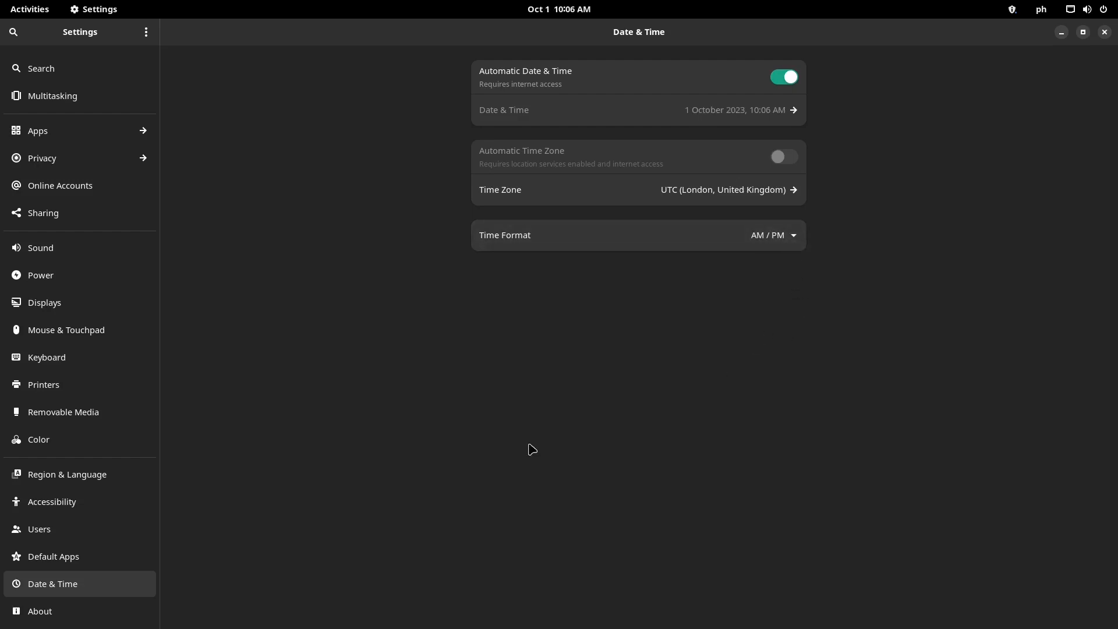
left_click(92, 616)
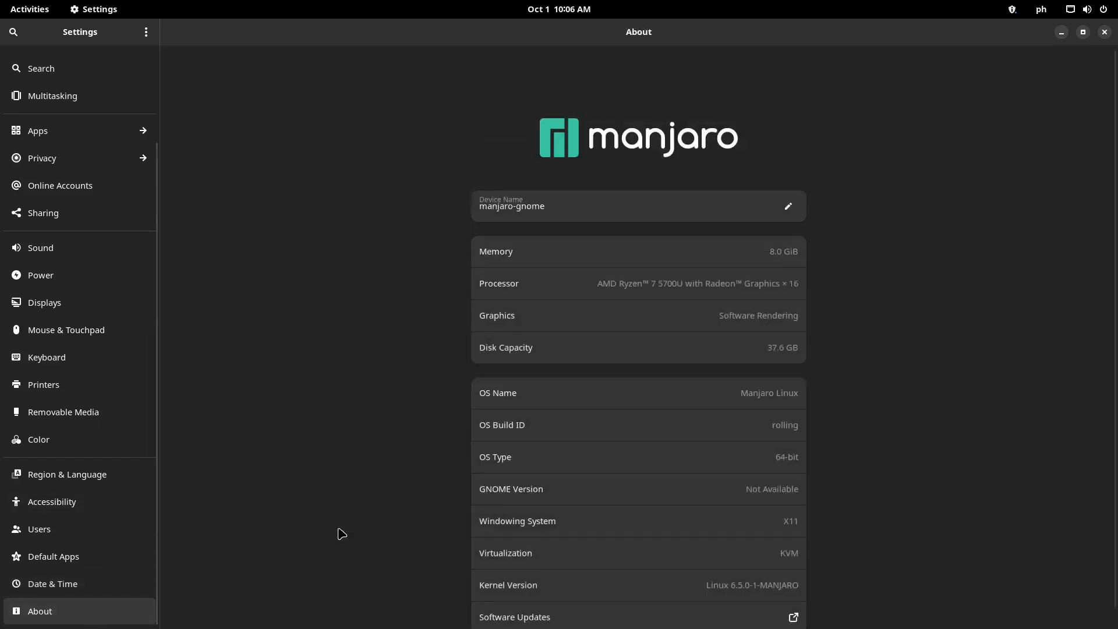
scroll(297, 521, "down", 1)
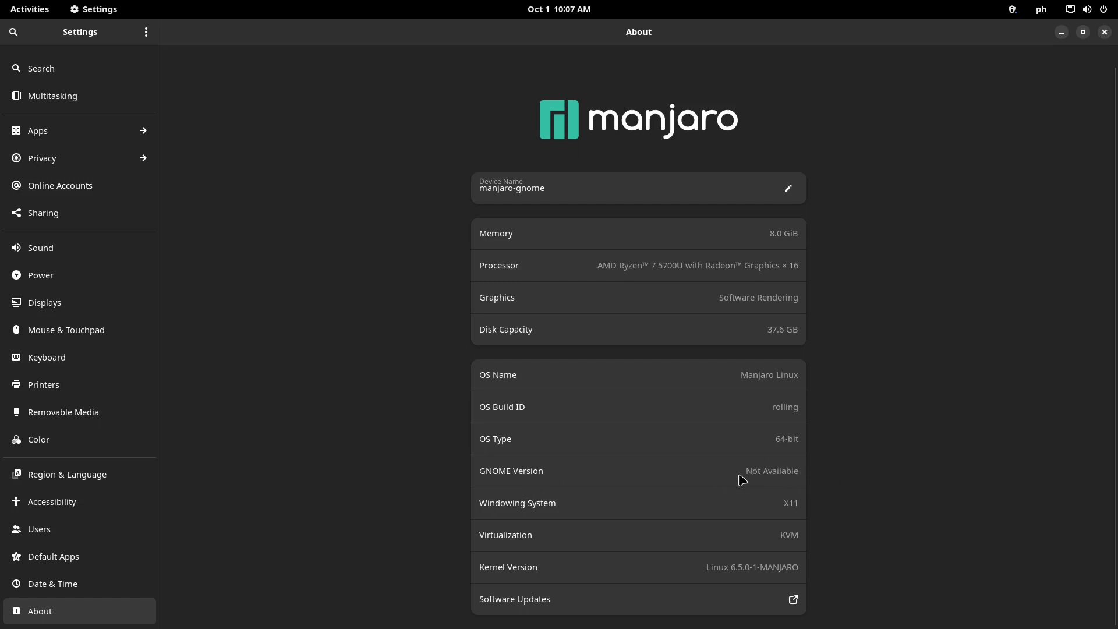
left_click_drag(749, 473, 800, 471)
left_click(772, 472)
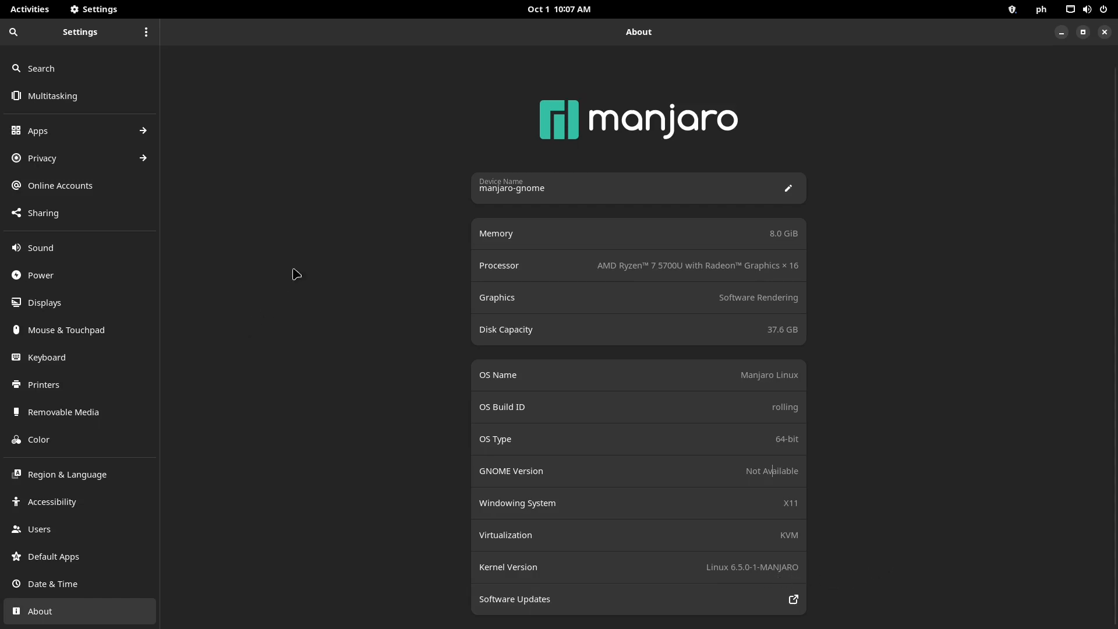
Close Settings, show the app grid and browse through the Accessories folder
left_click(1105, 32)
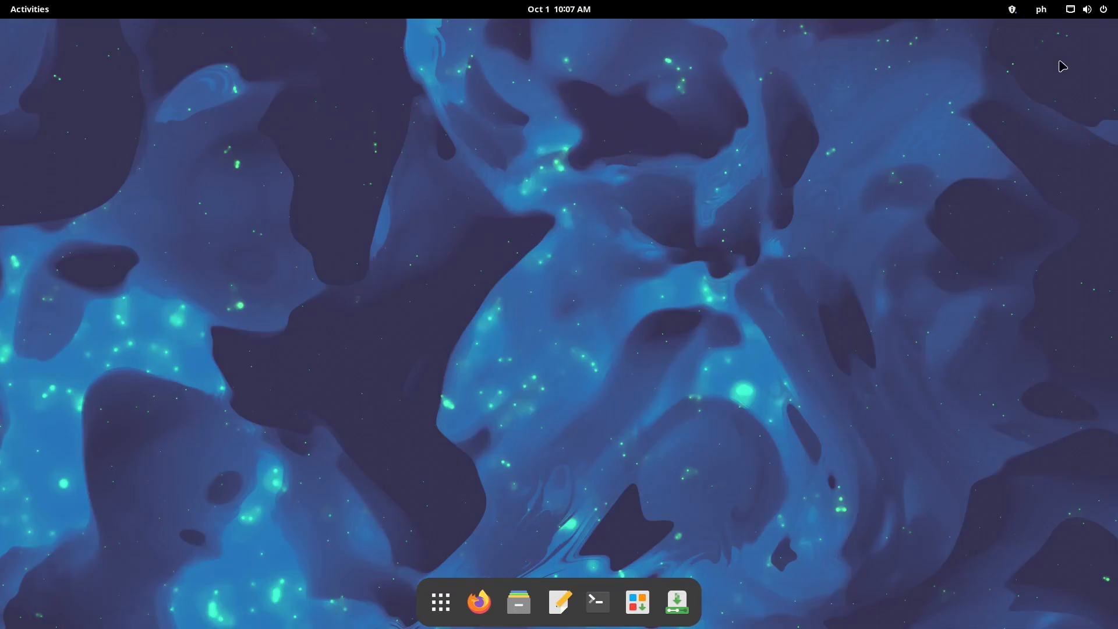
left_click(441, 602)
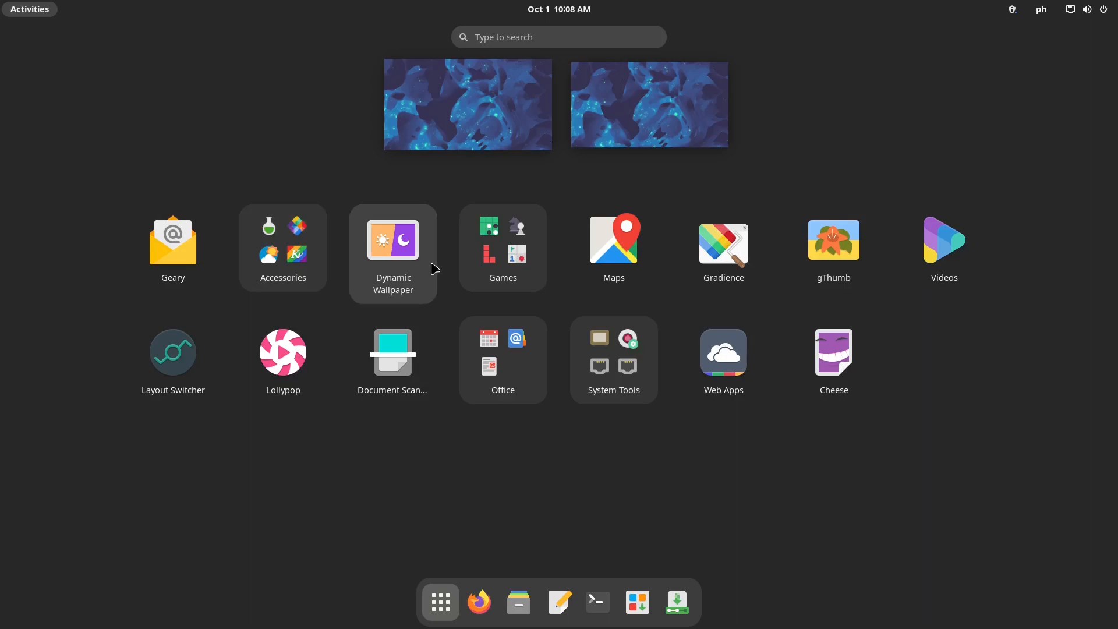
left_click(301, 272)
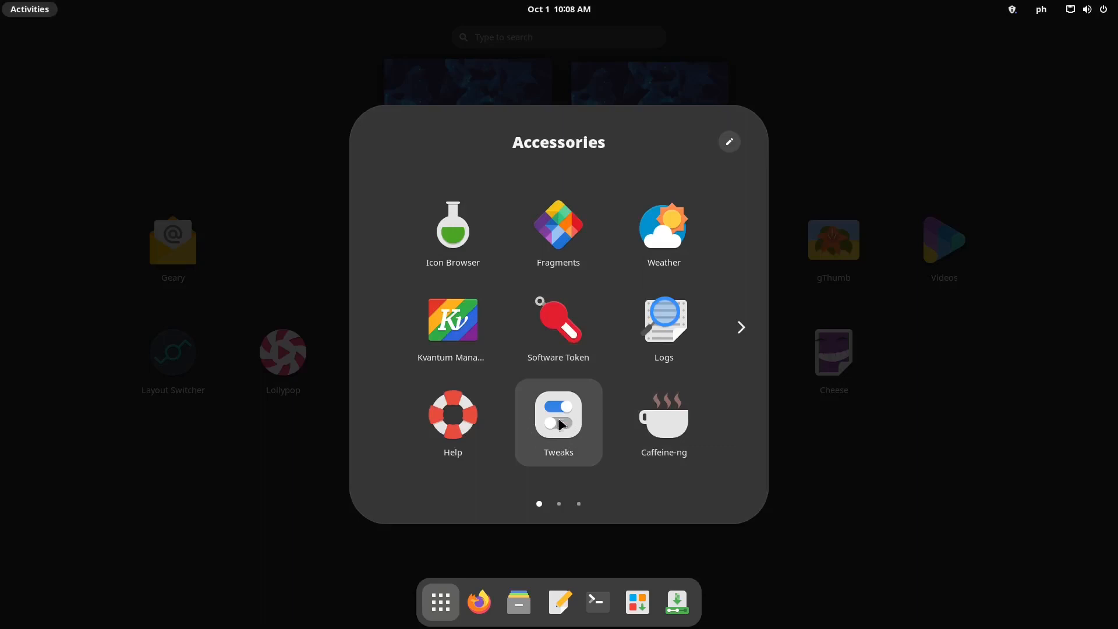
scroll(585, 444, "down", 1)
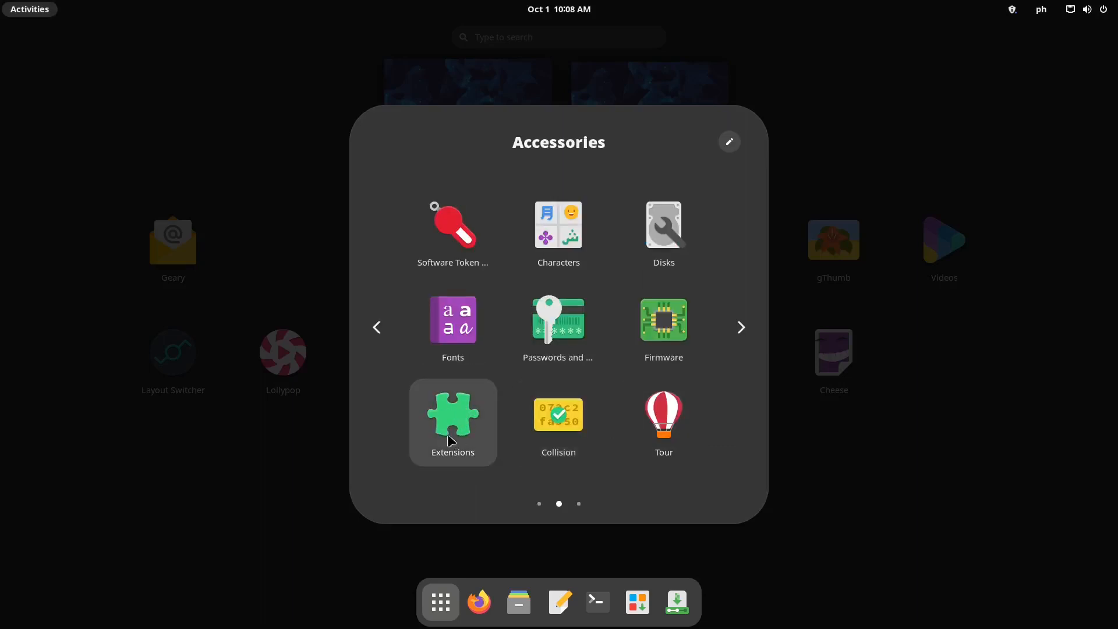
scroll(620, 452, "down", 1)
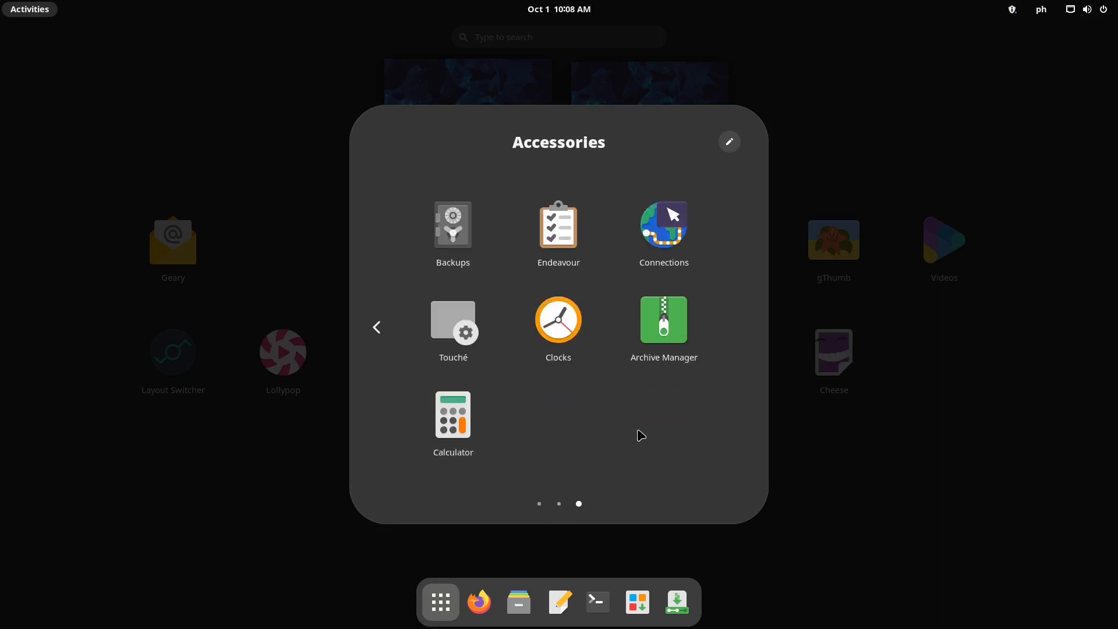
scroll(639, 434, "up", 1)
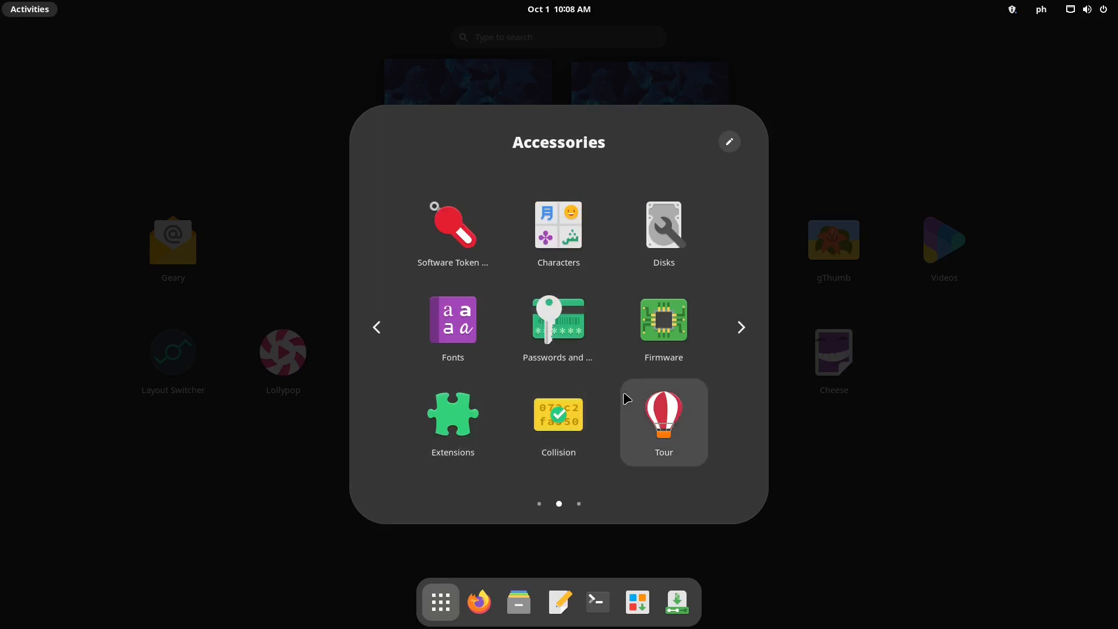
scroll(636, 418, "up", 1)
scroll(592, 376, "down", 2)
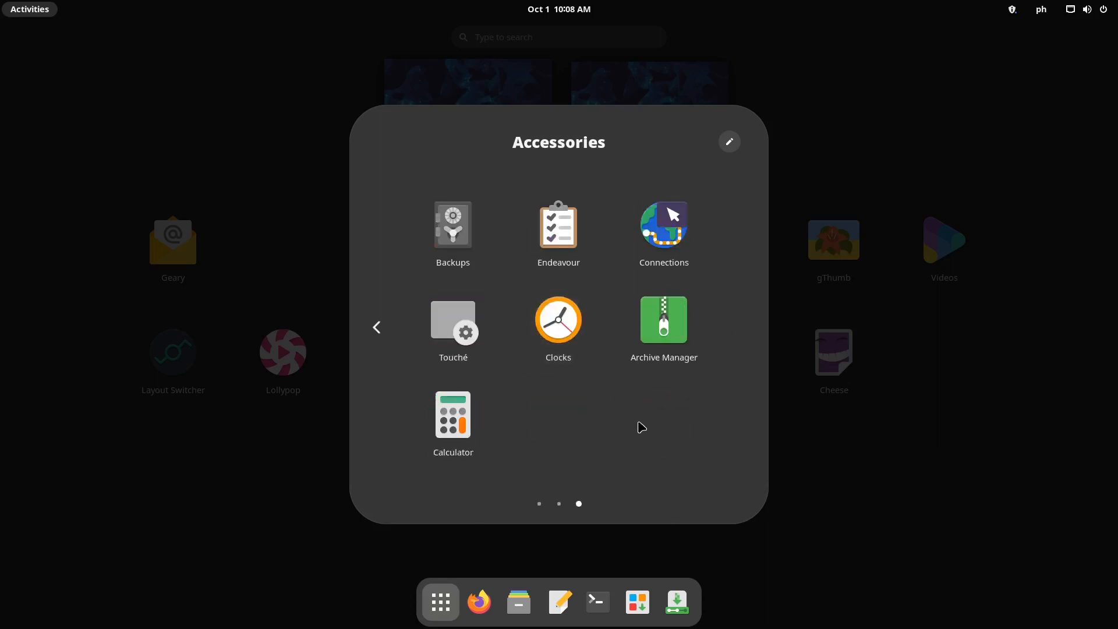
Close the Accessories folder, then open and close the Games folder
left_click(858, 507)
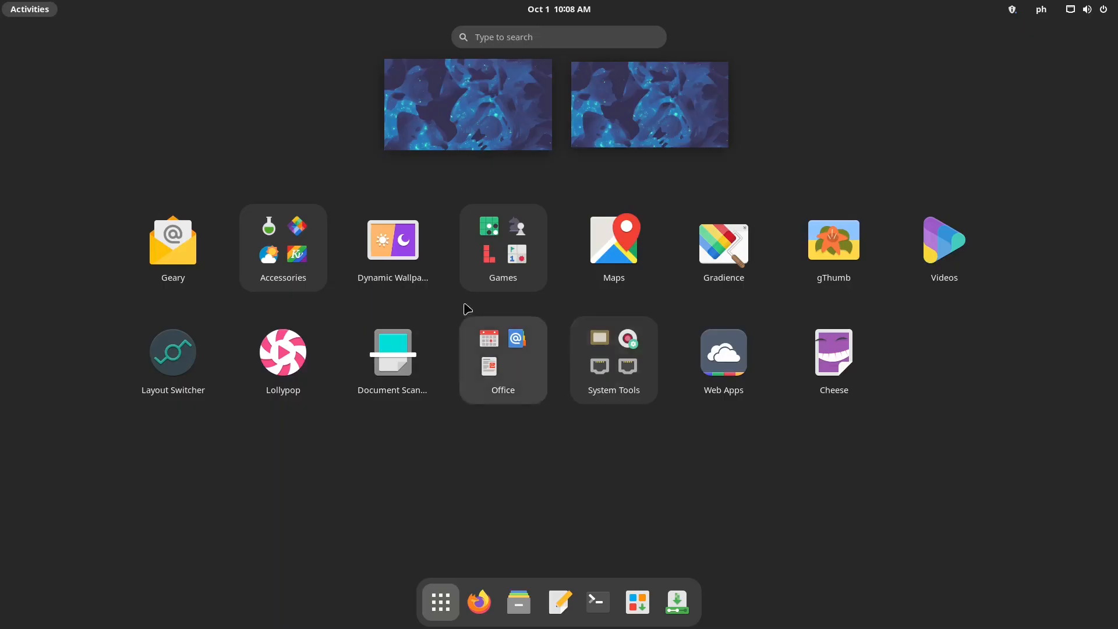
left_click(528, 276)
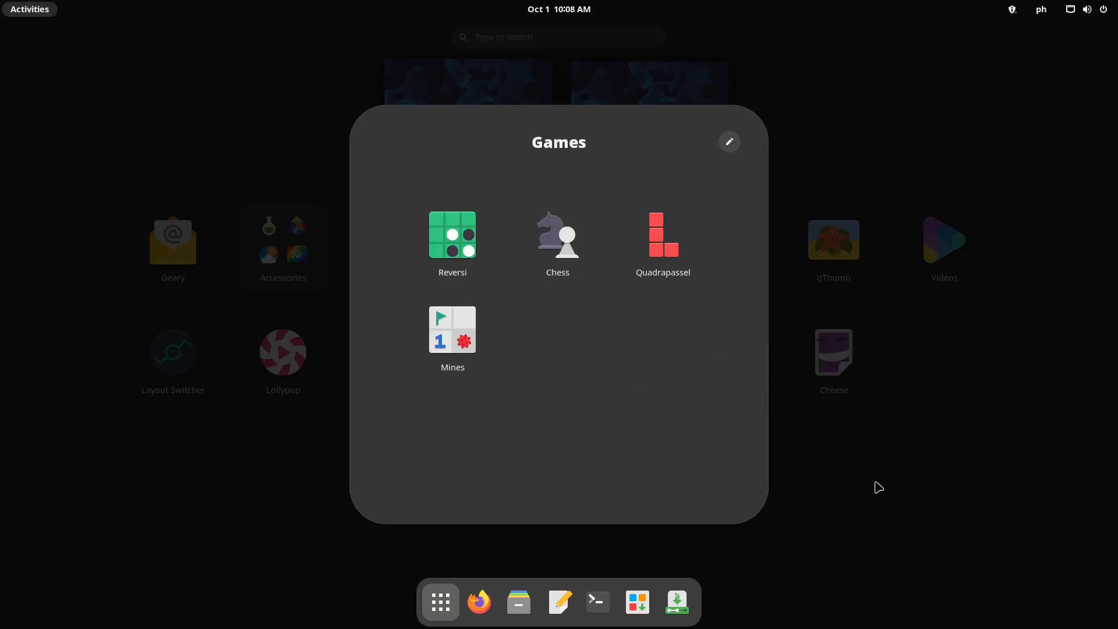
left_click(880, 505)
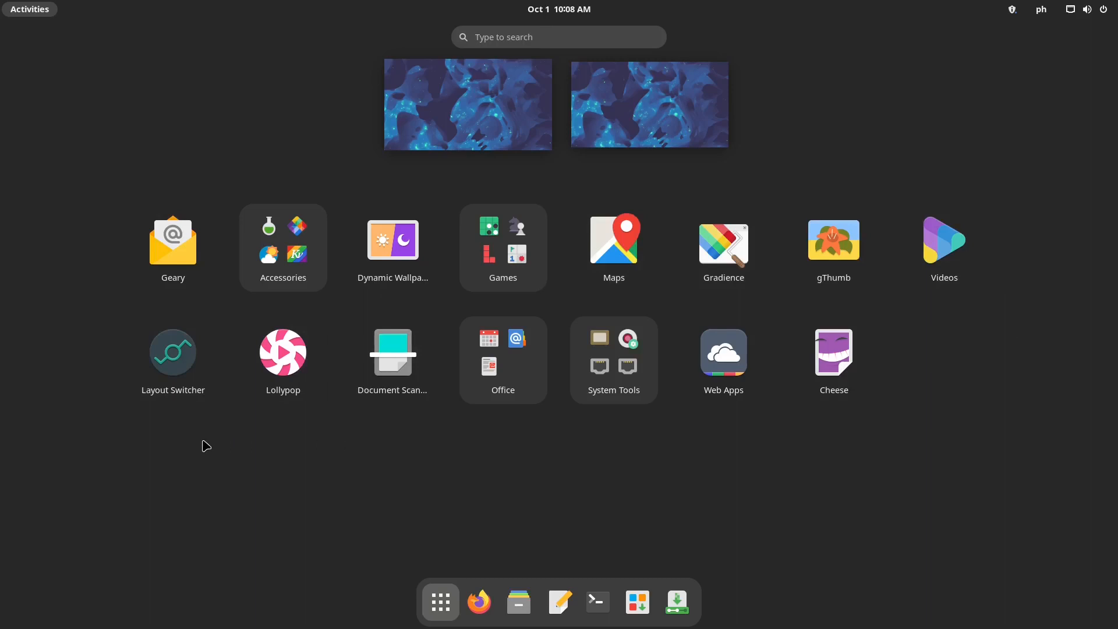
In Layout Switcher, apply the Traditional, then Tiling, then GNOME desktop layouts in turn
left_click(190, 366)
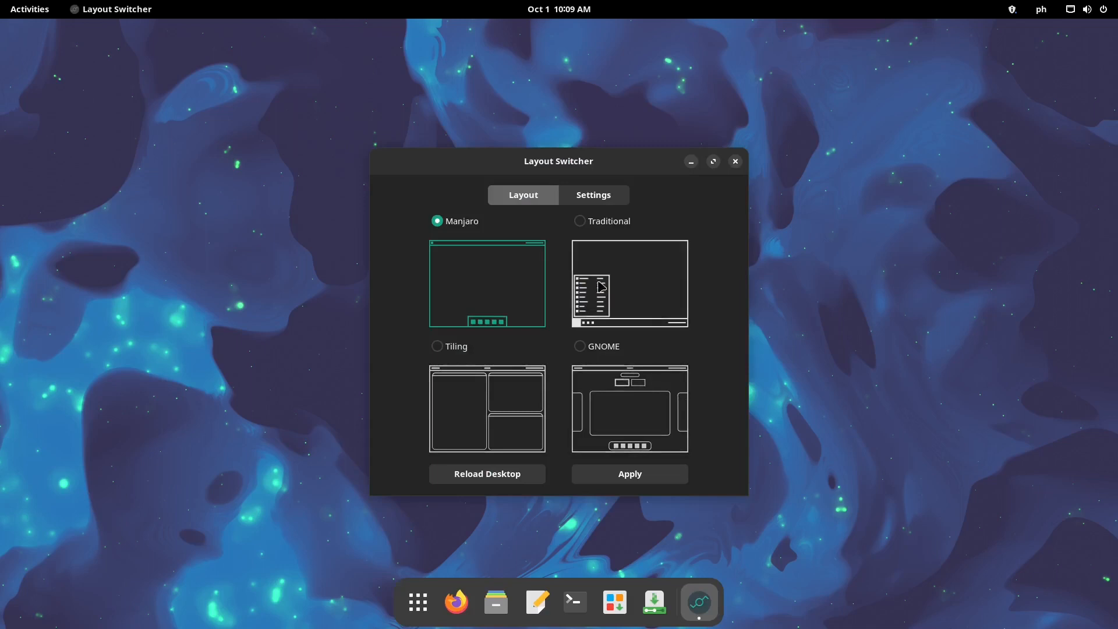
left_click(615, 227)
left_click(635, 474)
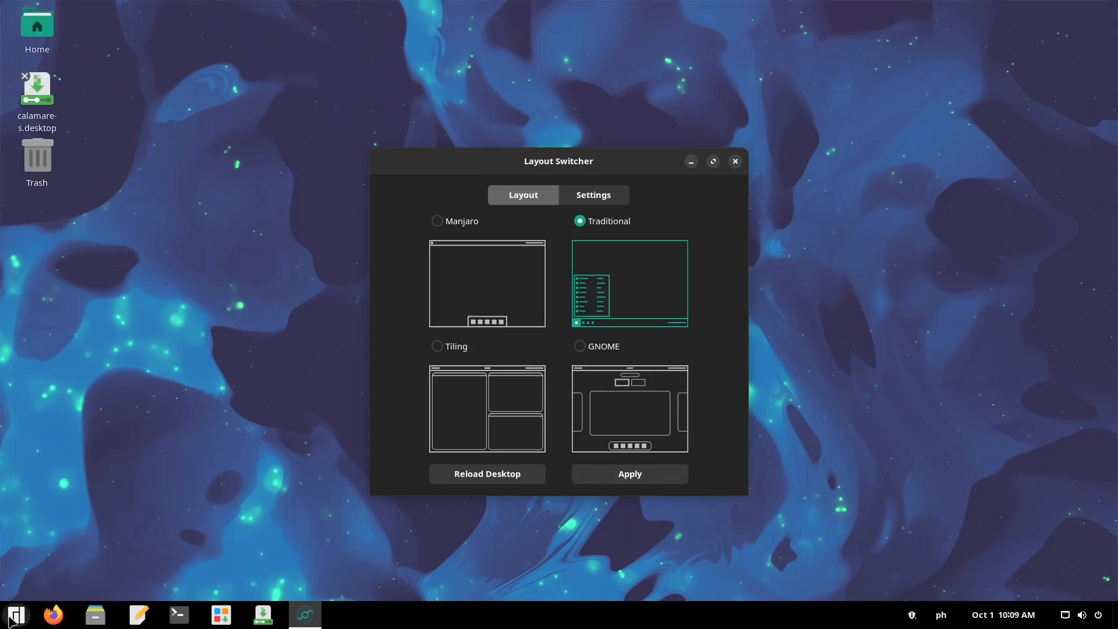
left_click(439, 349)
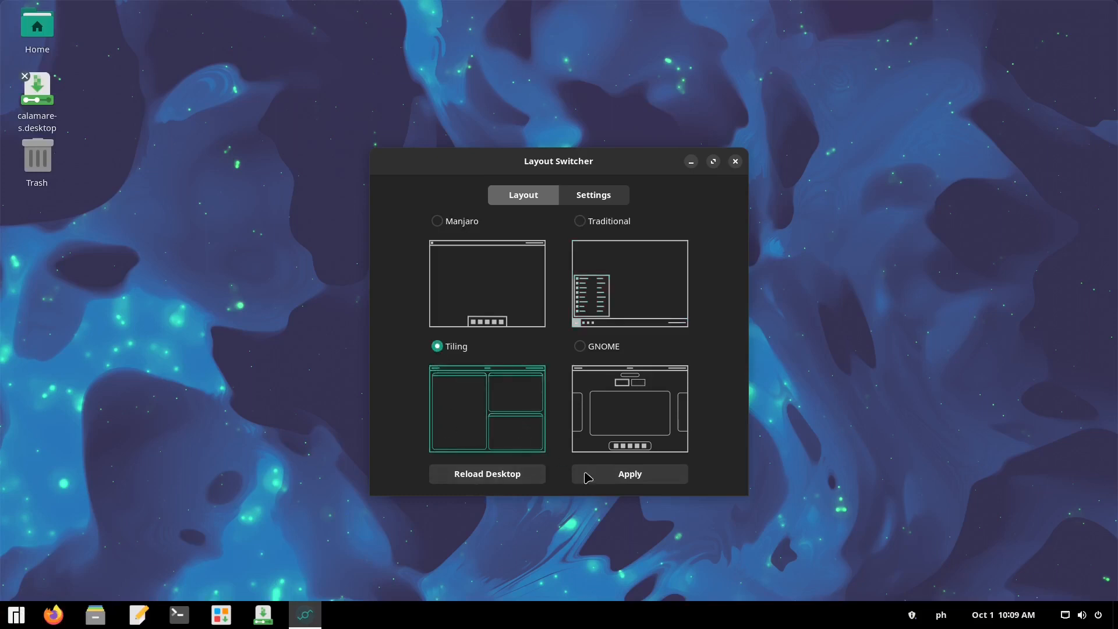
left_click(630, 473)
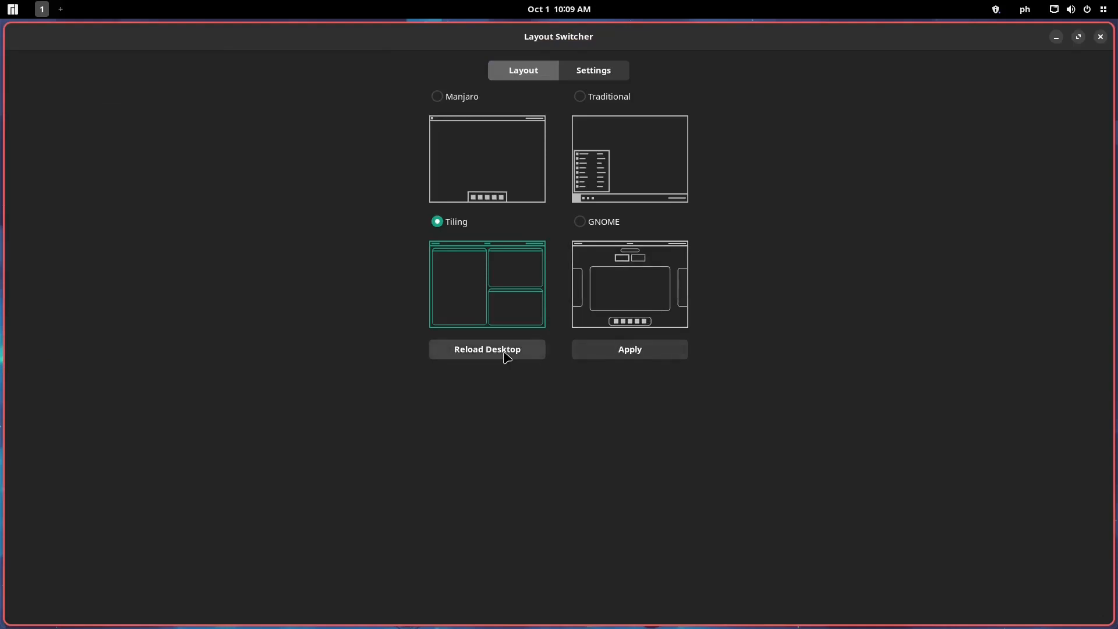
left_click(652, 295)
left_click(645, 353)
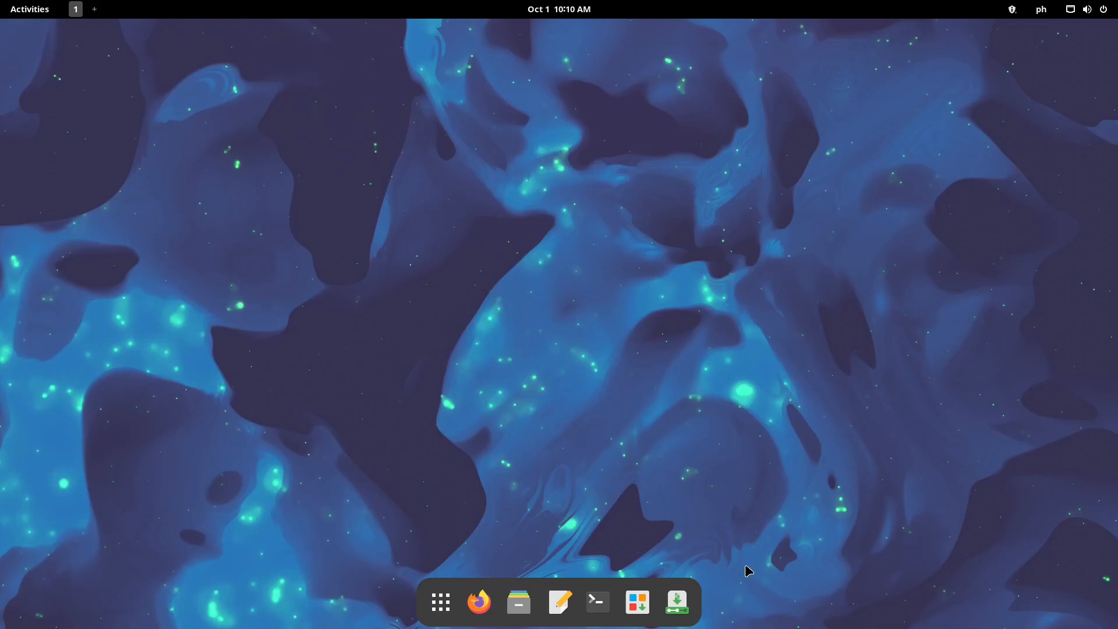
Open the app grid and view the Office folder's Calendar, Contacts and Document Viewer, then close it
left_click(447, 611)
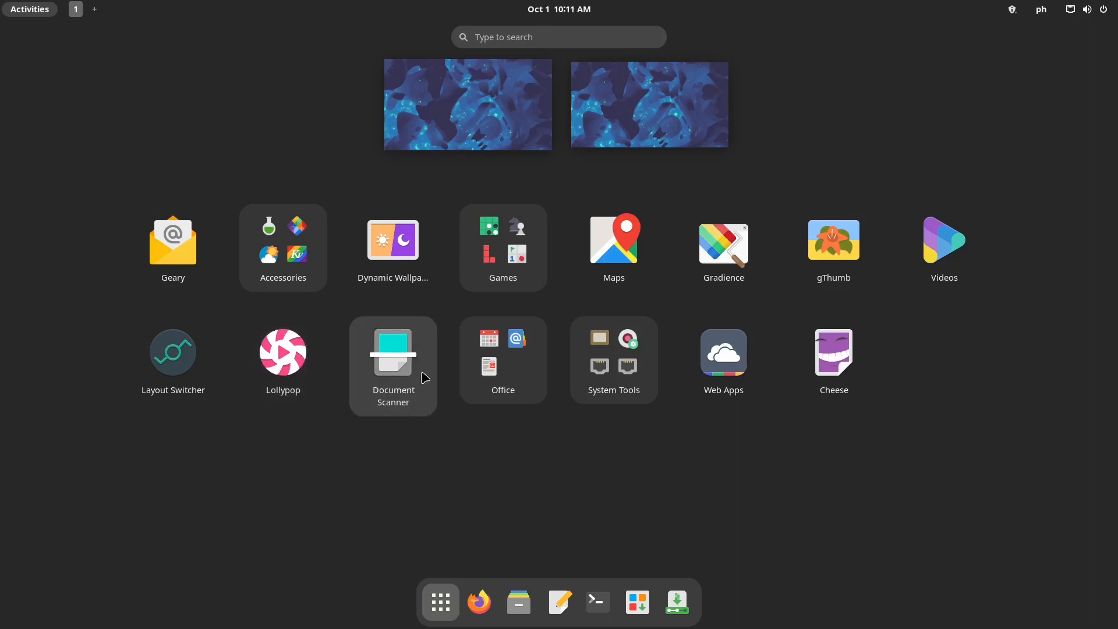
left_click(526, 380)
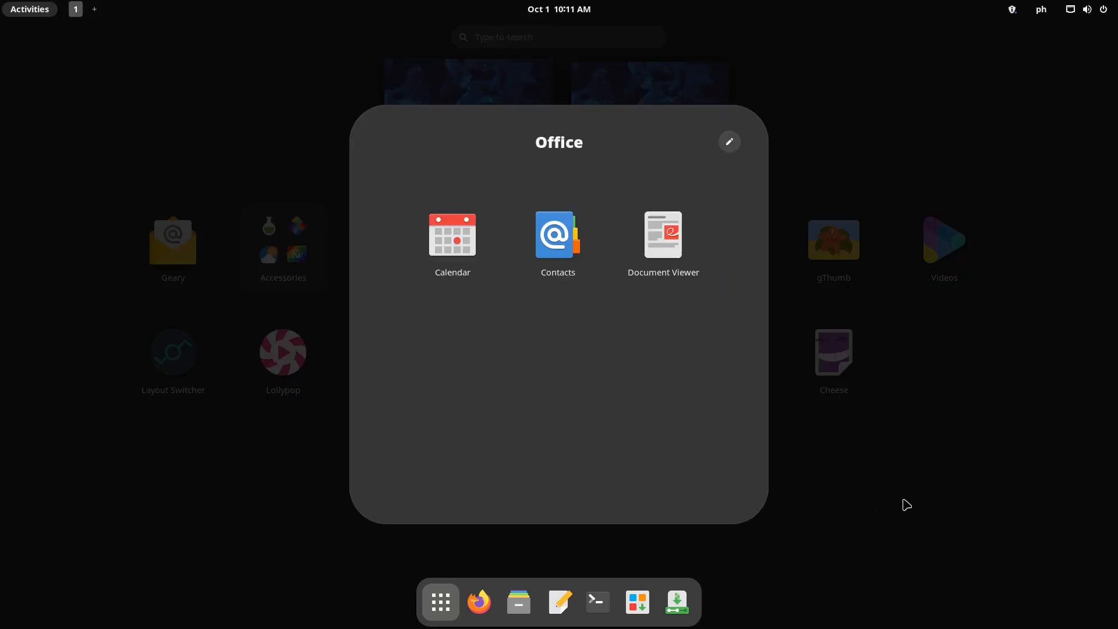
left_click(907, 505)
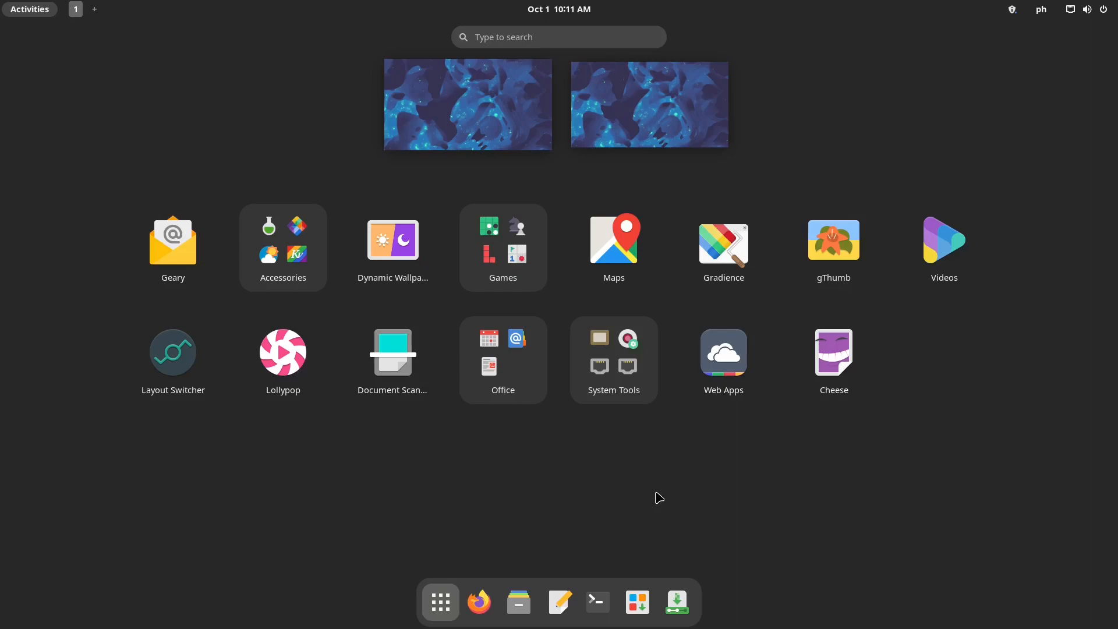
Open the System Tools folder, page to its last page, and launch ranger
left_click(614, 359)
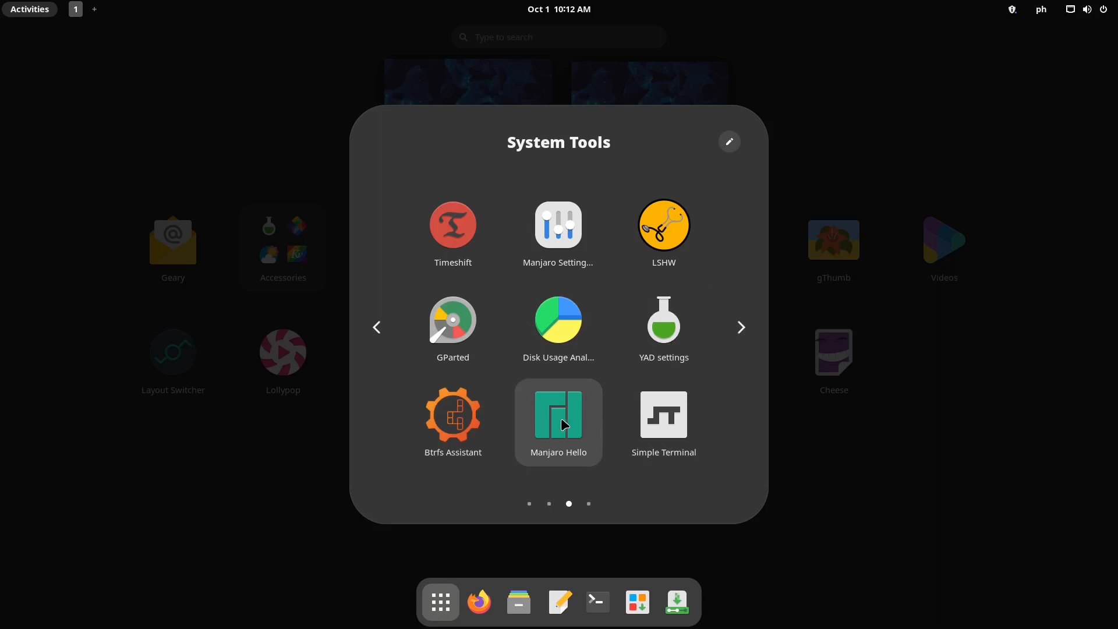
scroll(623, 399, "down", 1)
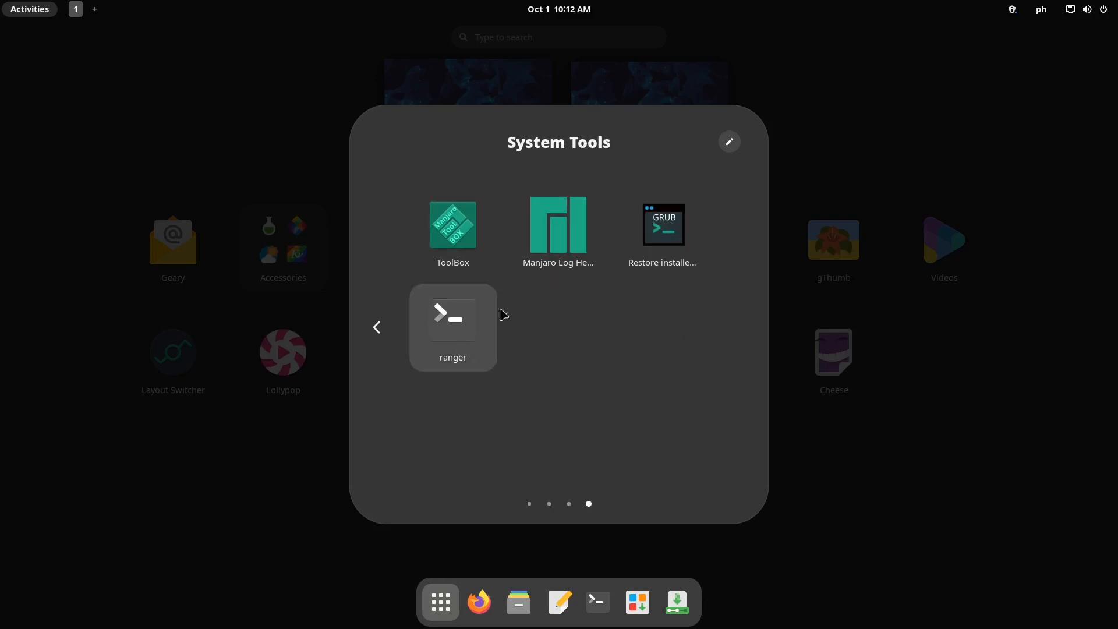
left_click(494, 315)
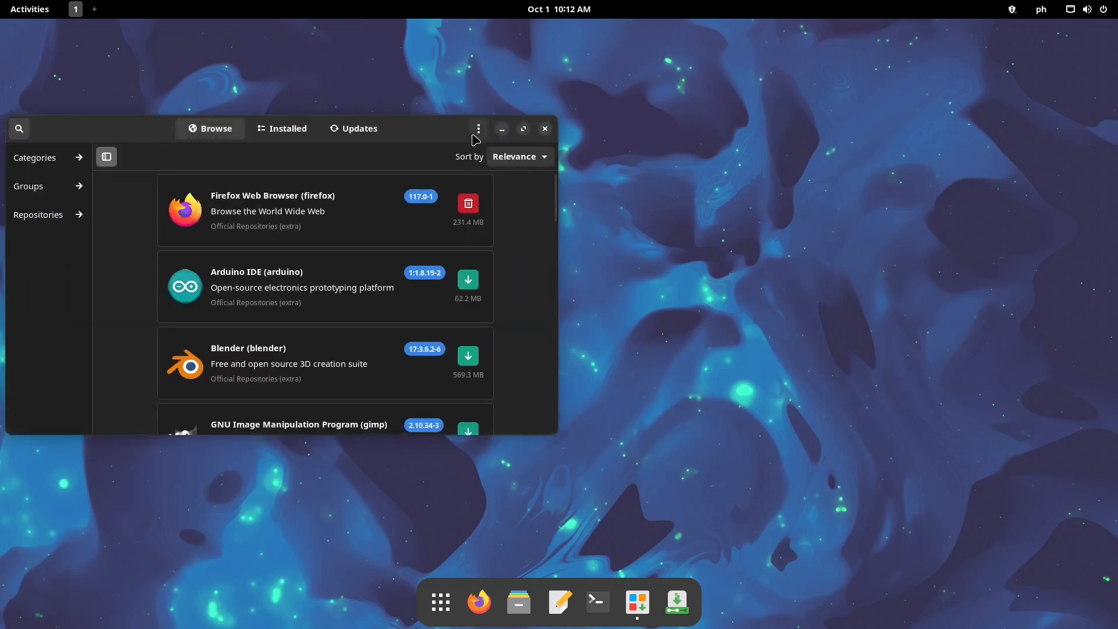
Maximize Pamac, search for vlc, and install VLC, accepting the optional dependencies
double_click(448, 135)
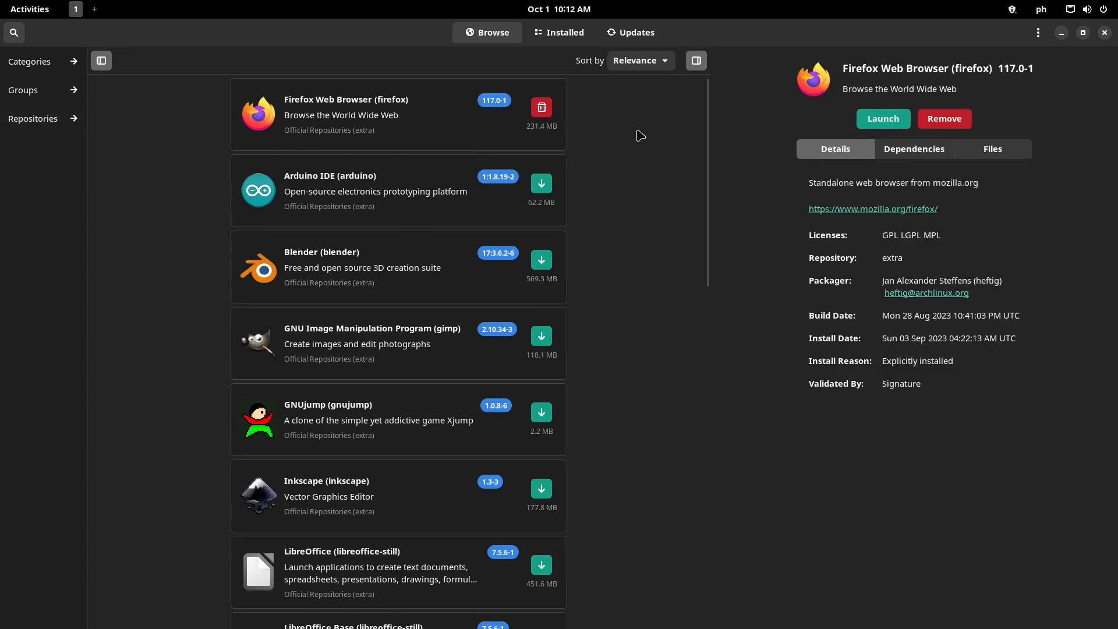
left_click(14, 32)
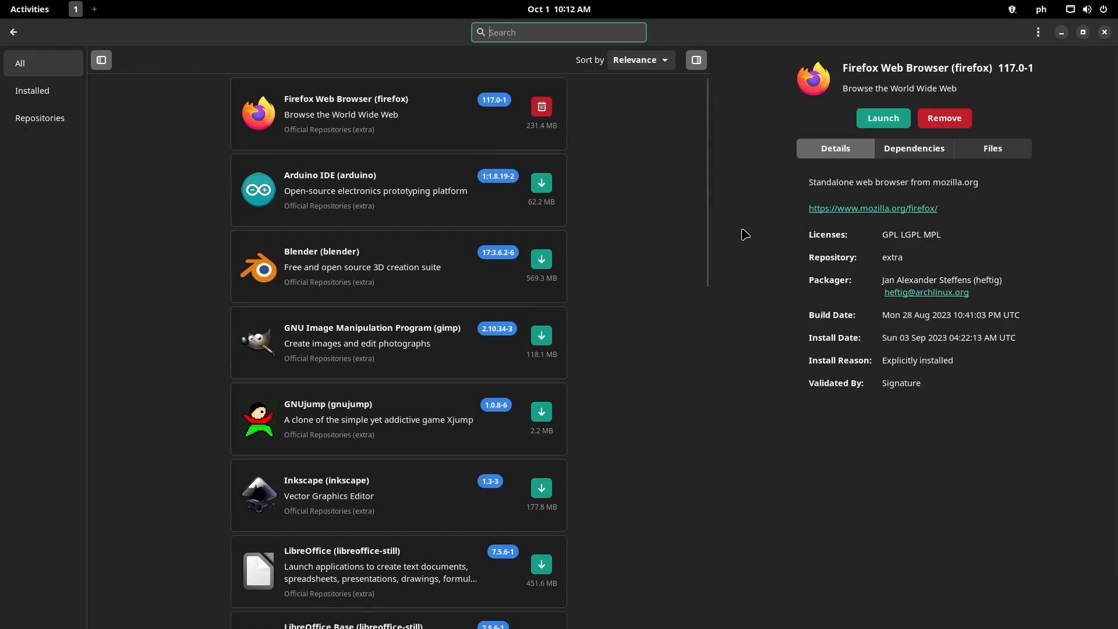
type("vl")
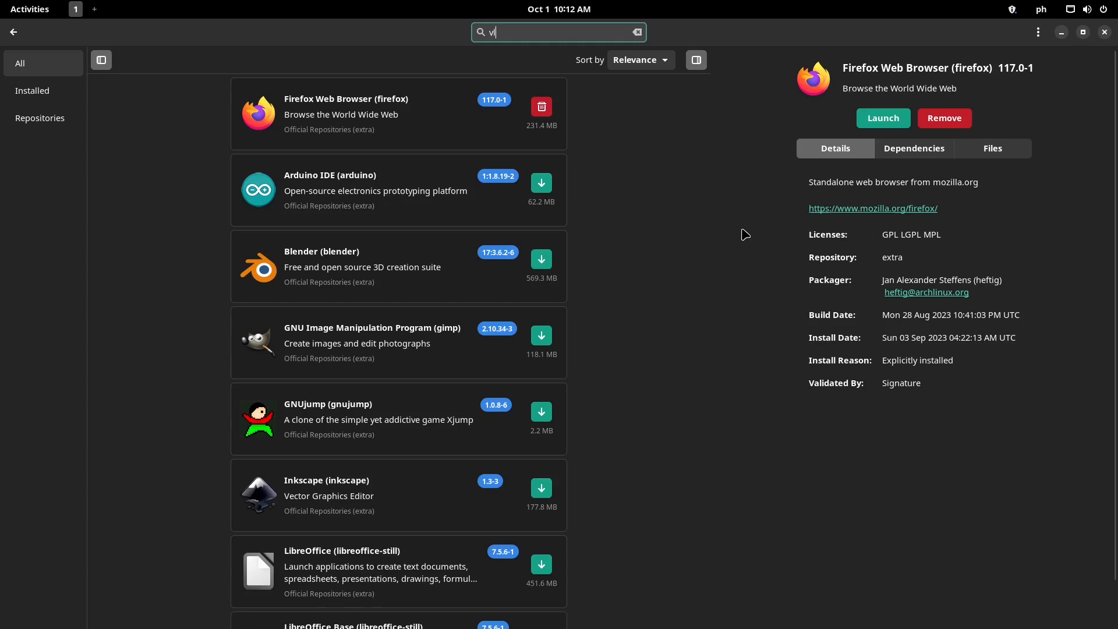
type("c")
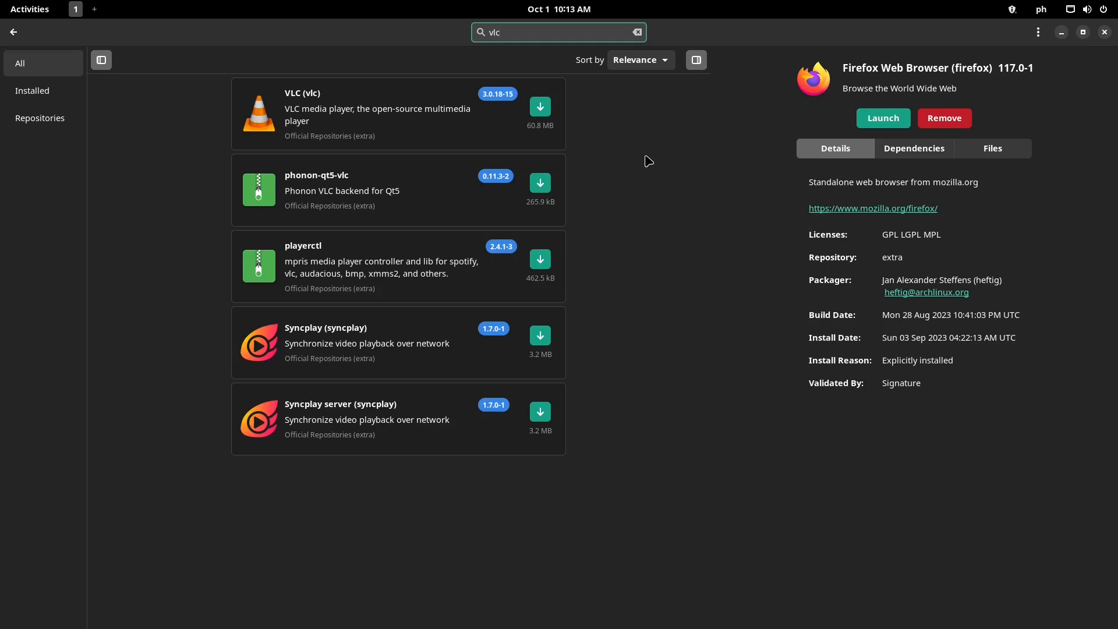
left_click(542, 108)
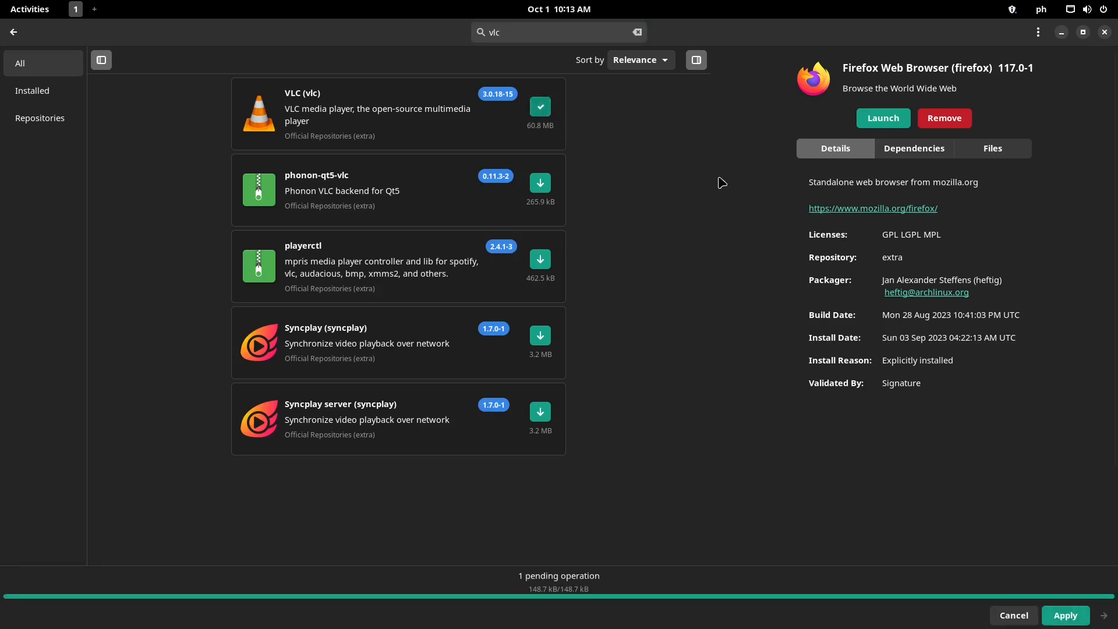
left_click(1065, 616)
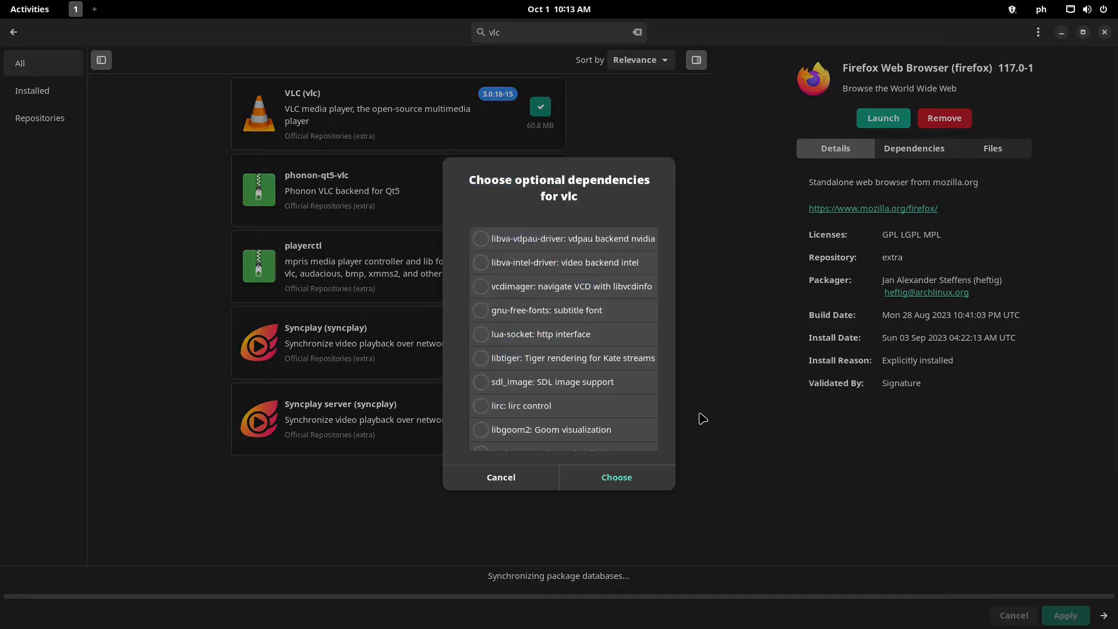
left_click(641, 477)
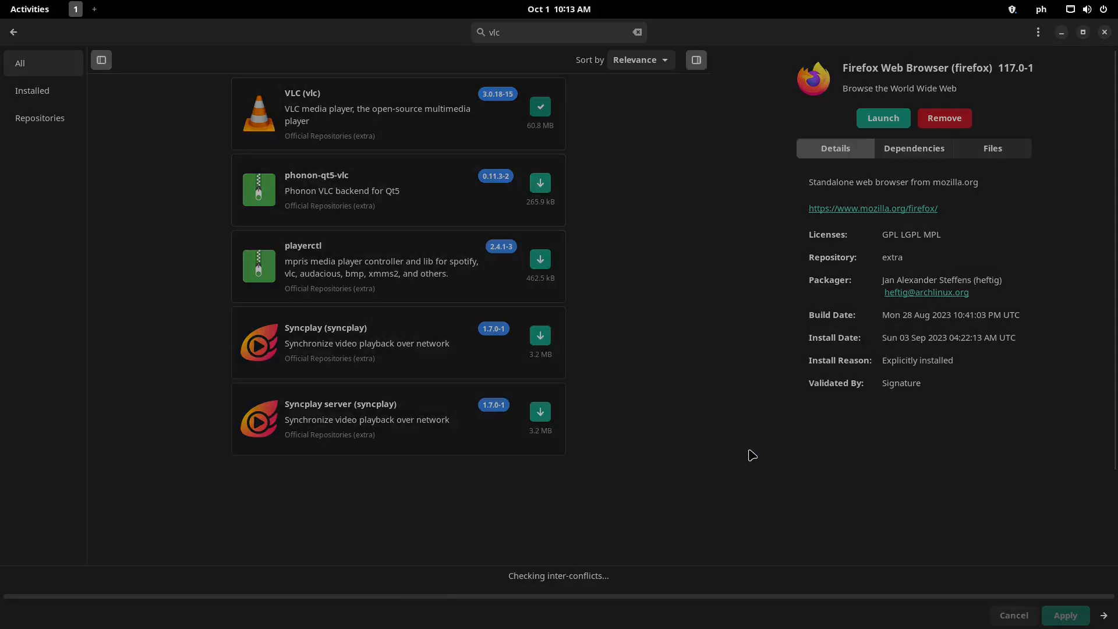
Confirm the Transaction Summary so the package downloads begin
left_click(670, 484)
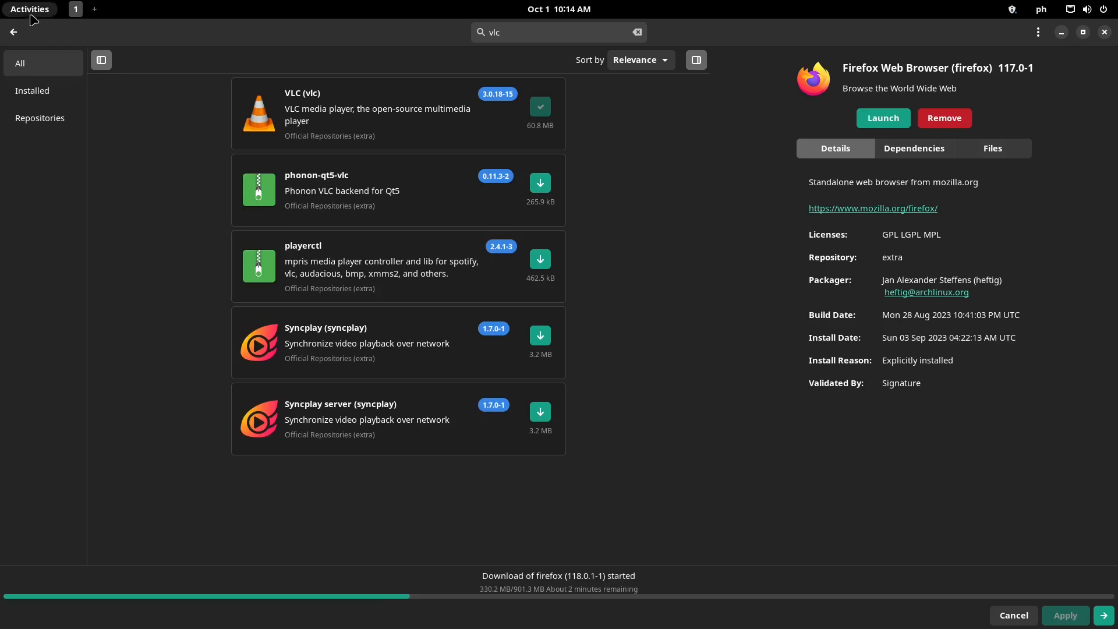
Leave the vlc search and scroll through the Photo & Video category
left_click(16, 35)
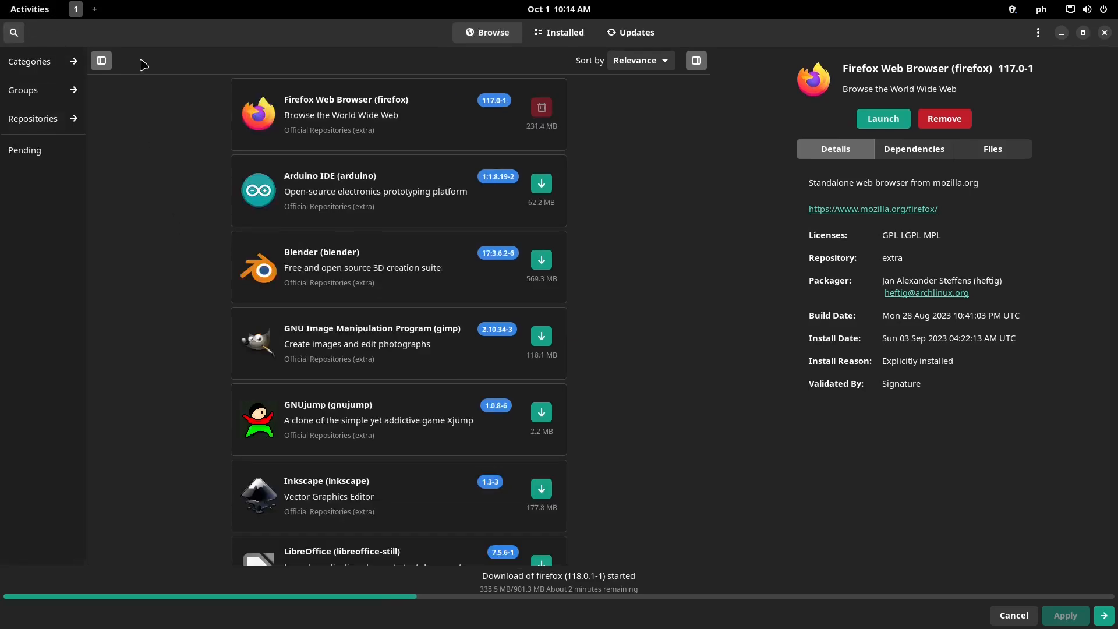
left_click(44, 68)
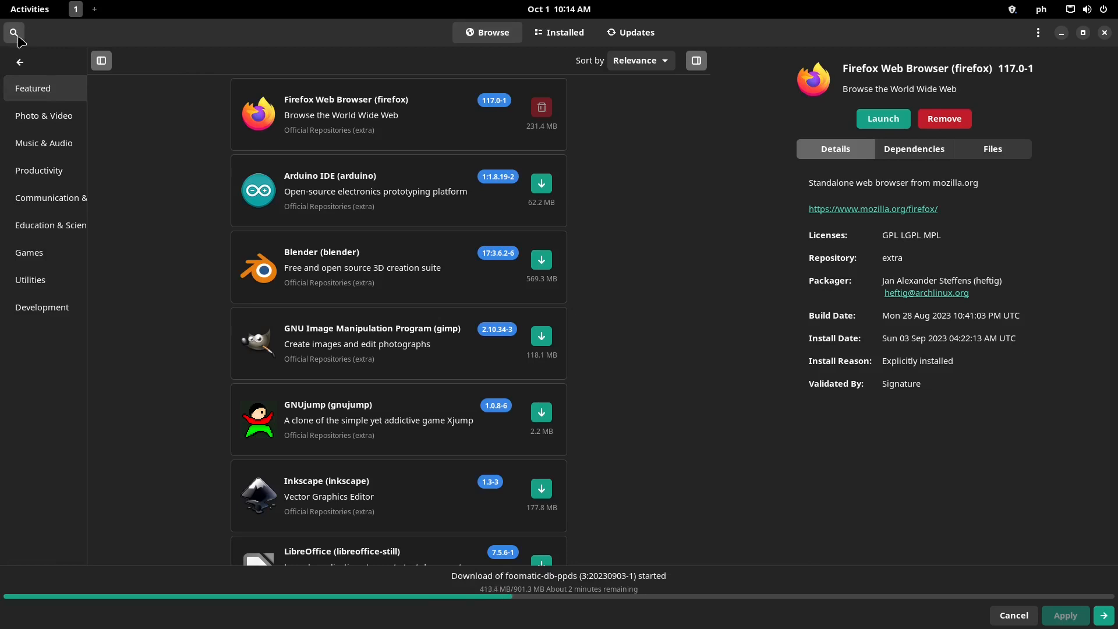
left_click(15, 33)
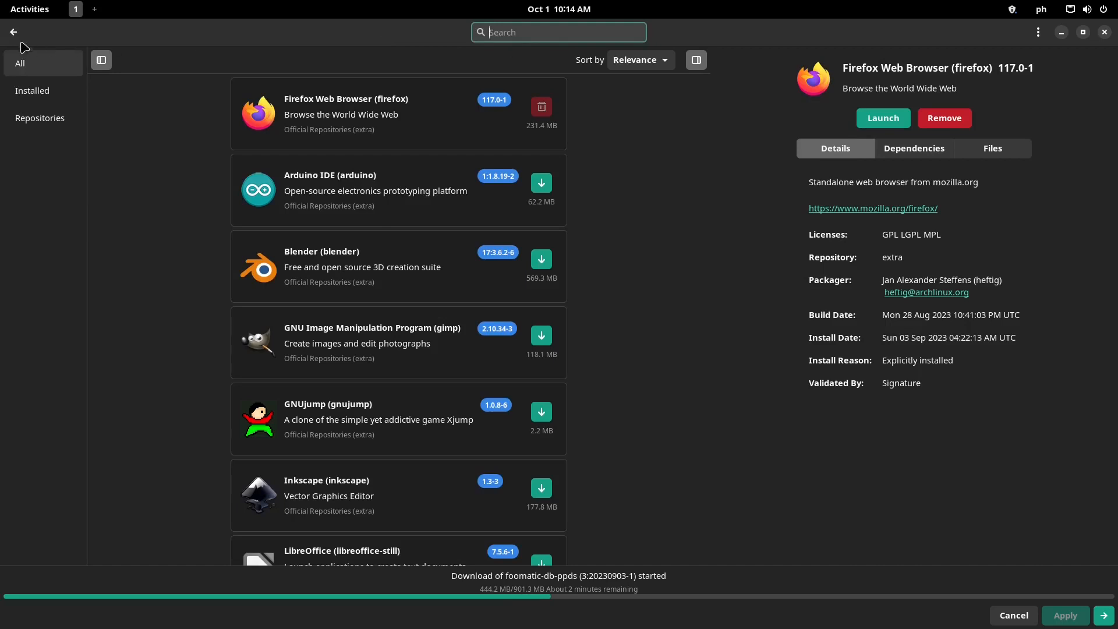
left_click(17, 36)
left_click(41, 115)
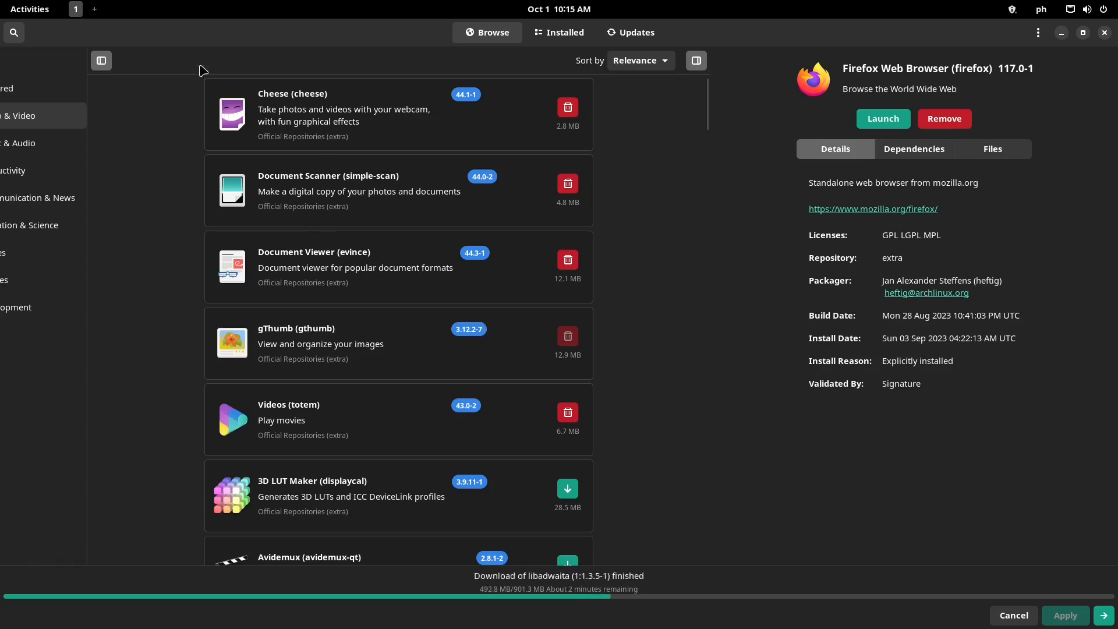
left_click(102, 61)
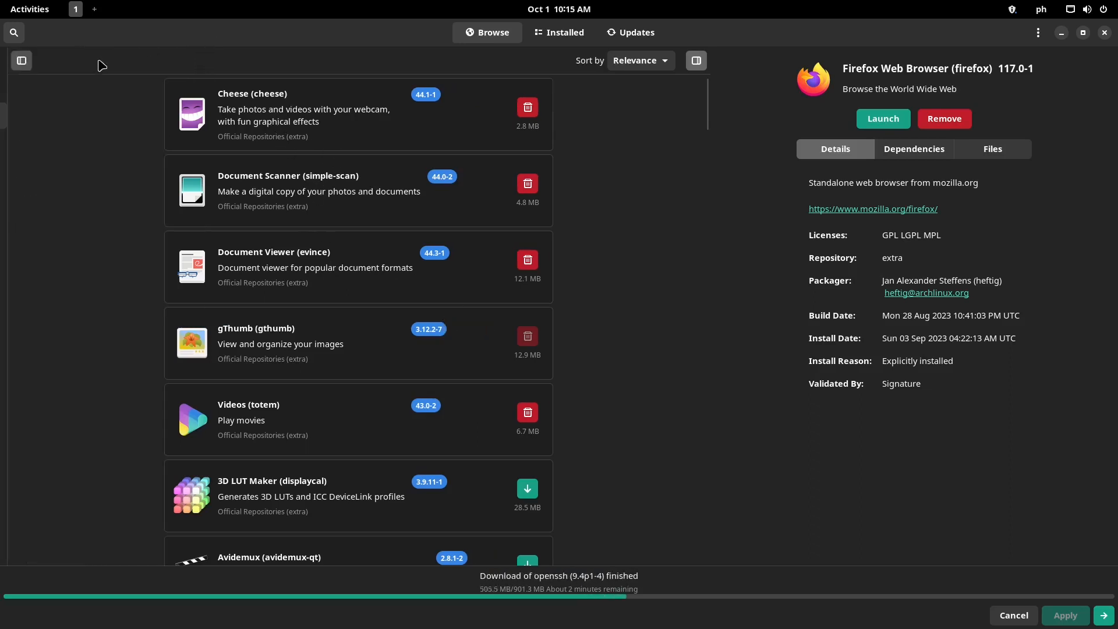
left_click(15, 61)
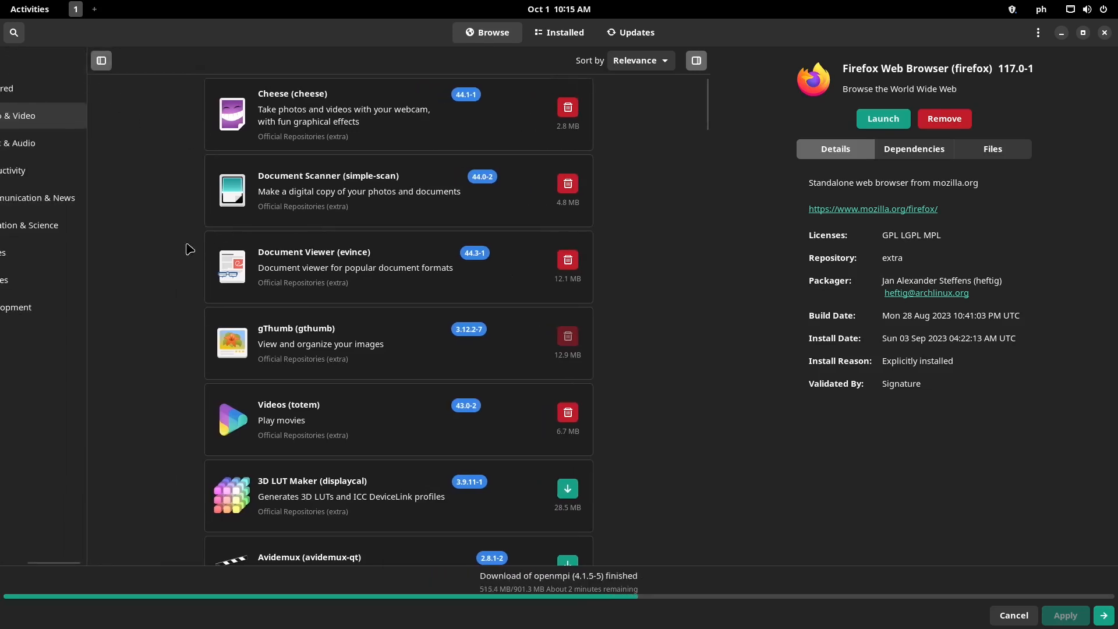
left_click_drag(59, 563, 4, 564)
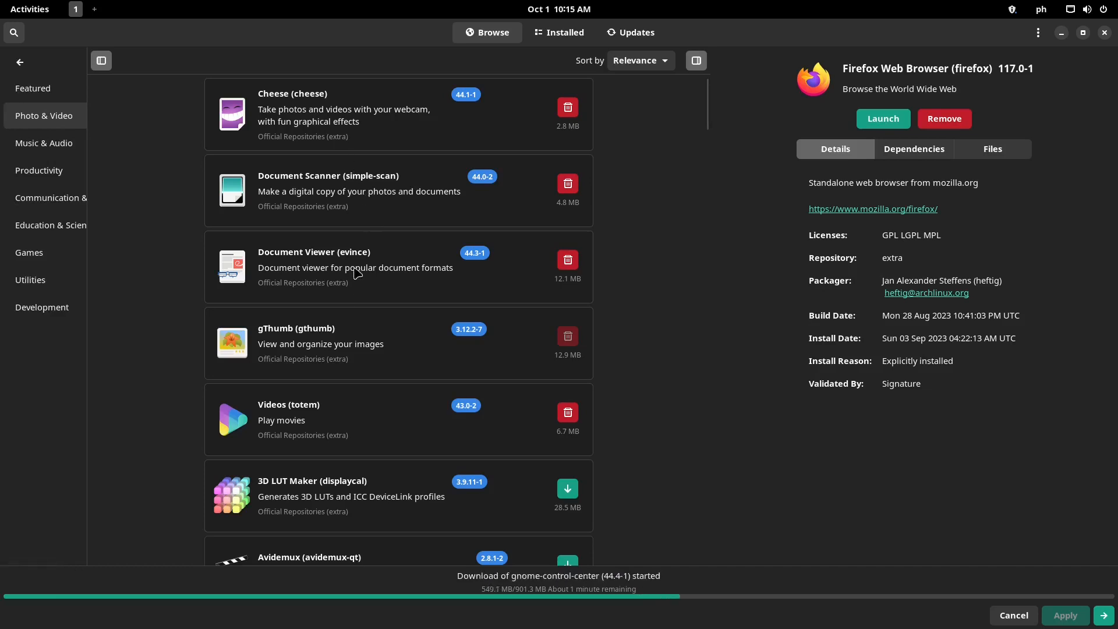
scroll(355, 317, "down", 3)
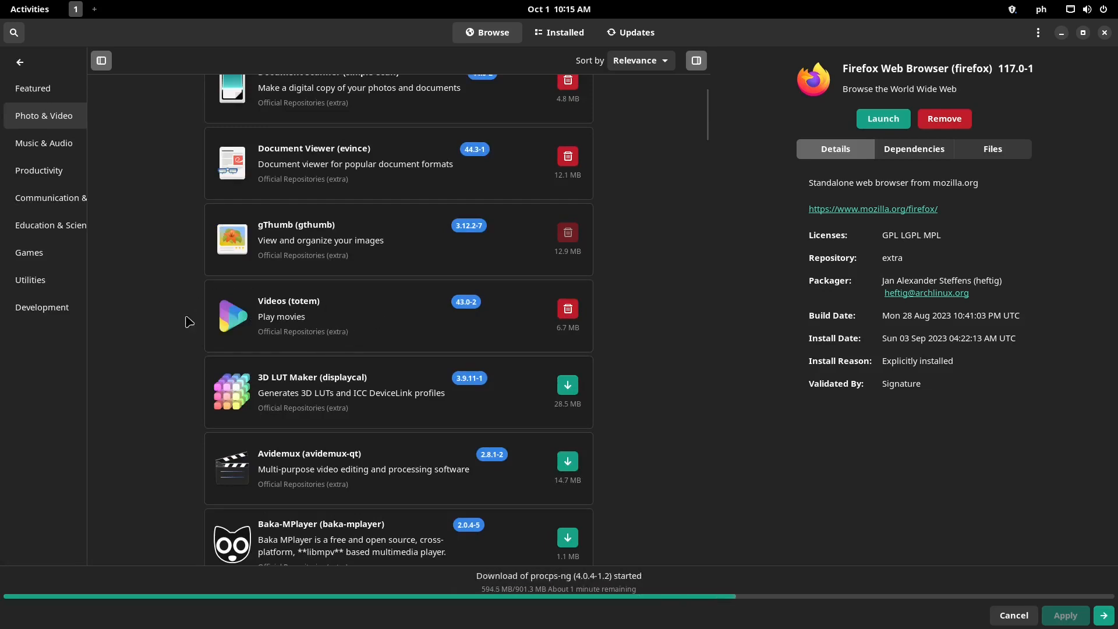
scroll(358, 322, "down", 7)
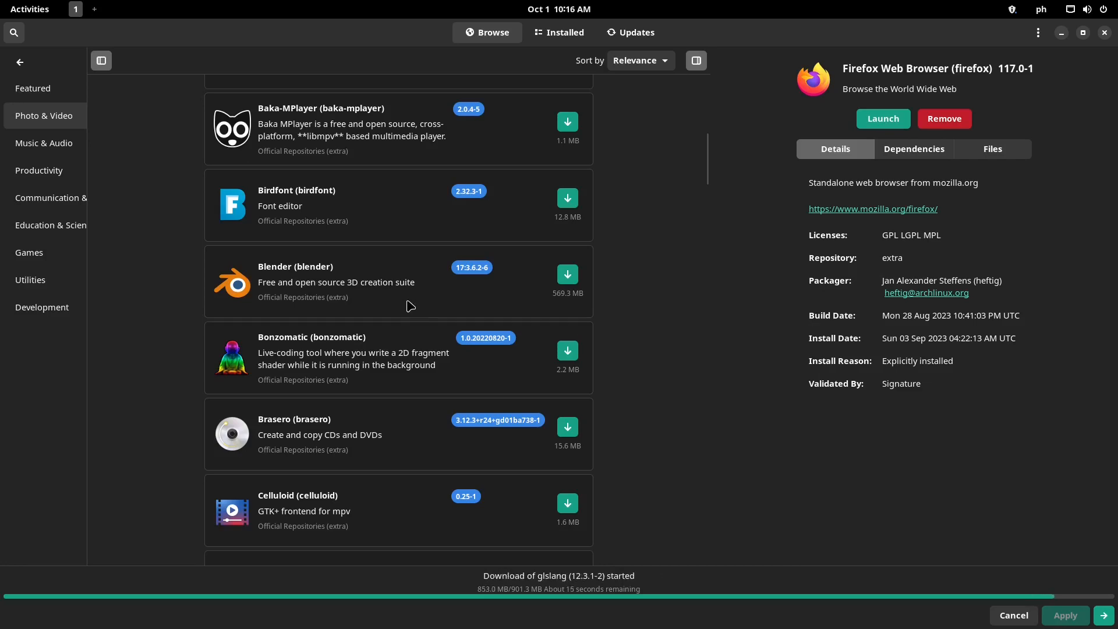
scroll(411, 305, "down", 10)
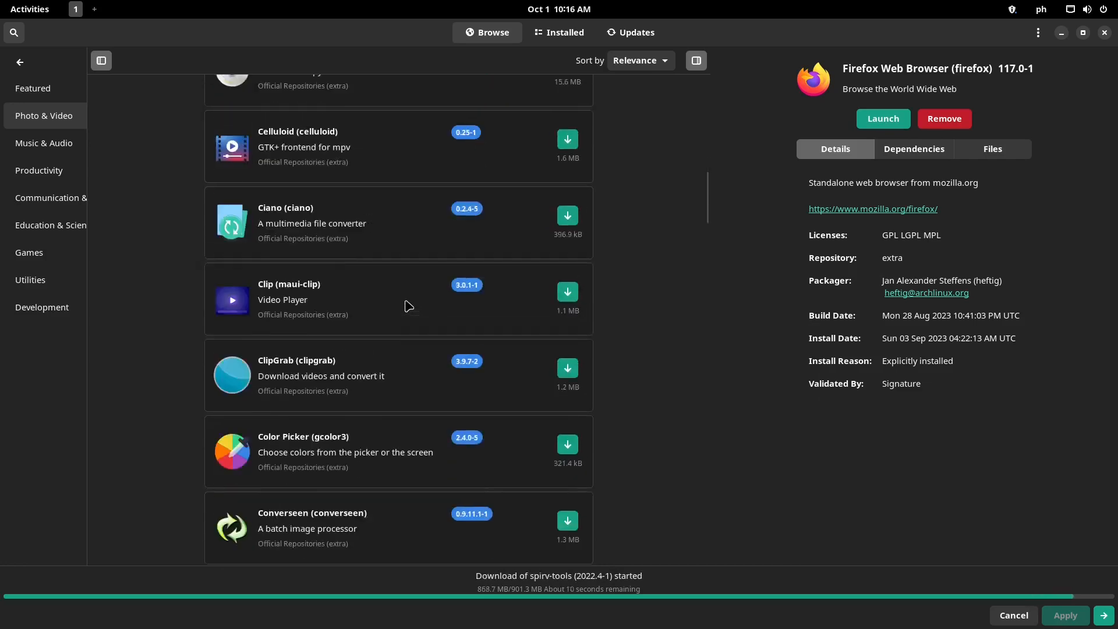
scroll(402, 307, "down", 3)
scroll(400, 307, "down", 6)
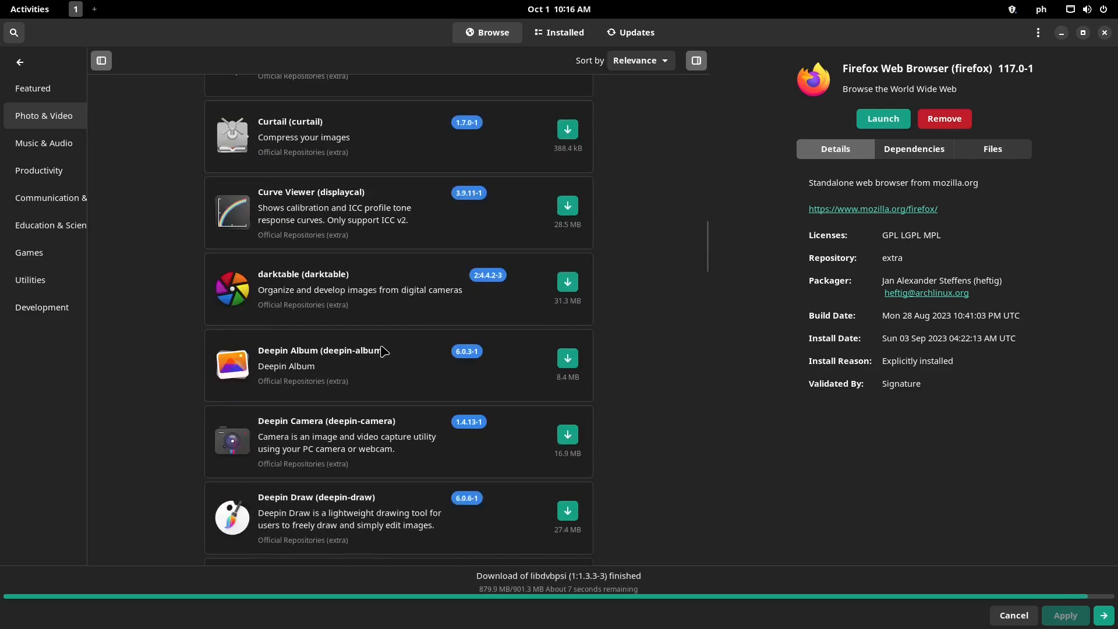
scroll(382, 350, "down", 10)
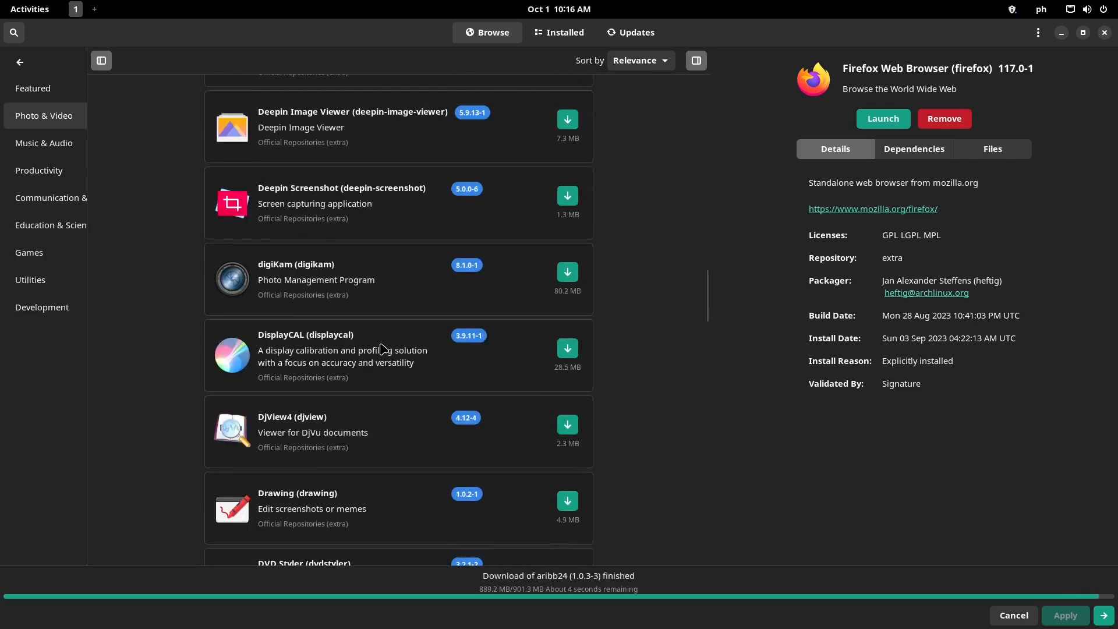
scroll(383, 347, "down", 8)
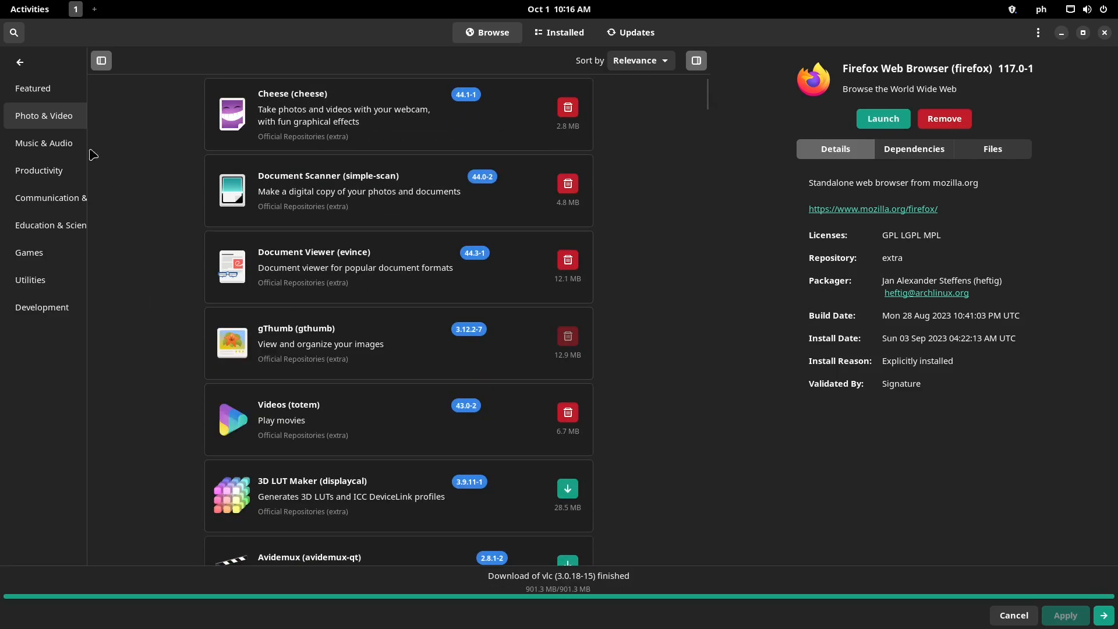
Browse and scroll through the Music & Audio category
left_click(68, 153)
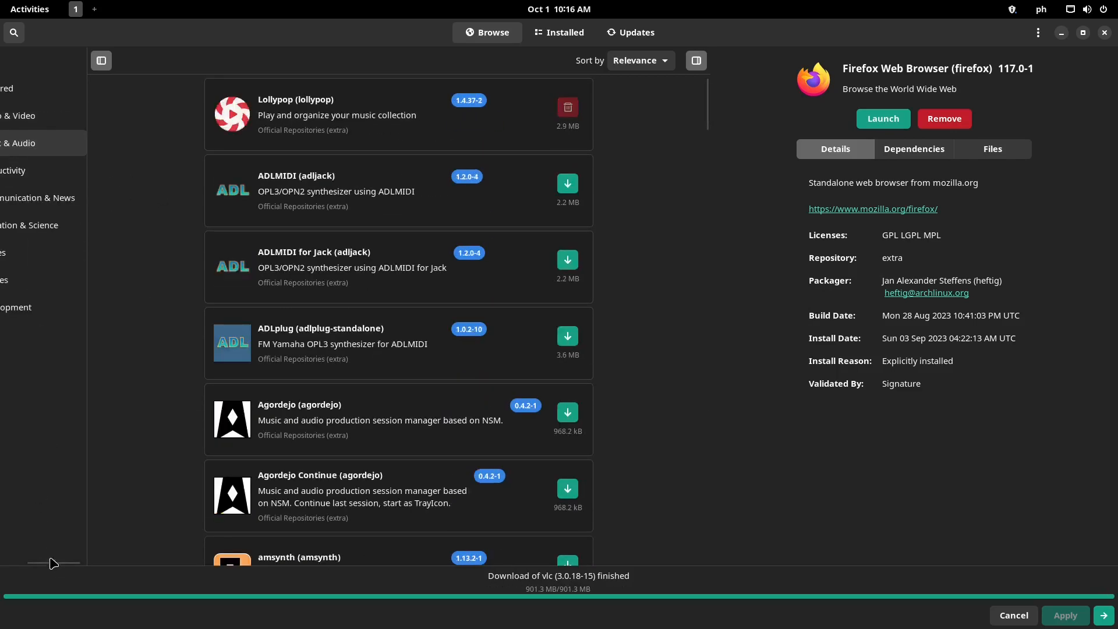
left_click_drag(54, 568, 12, 566)
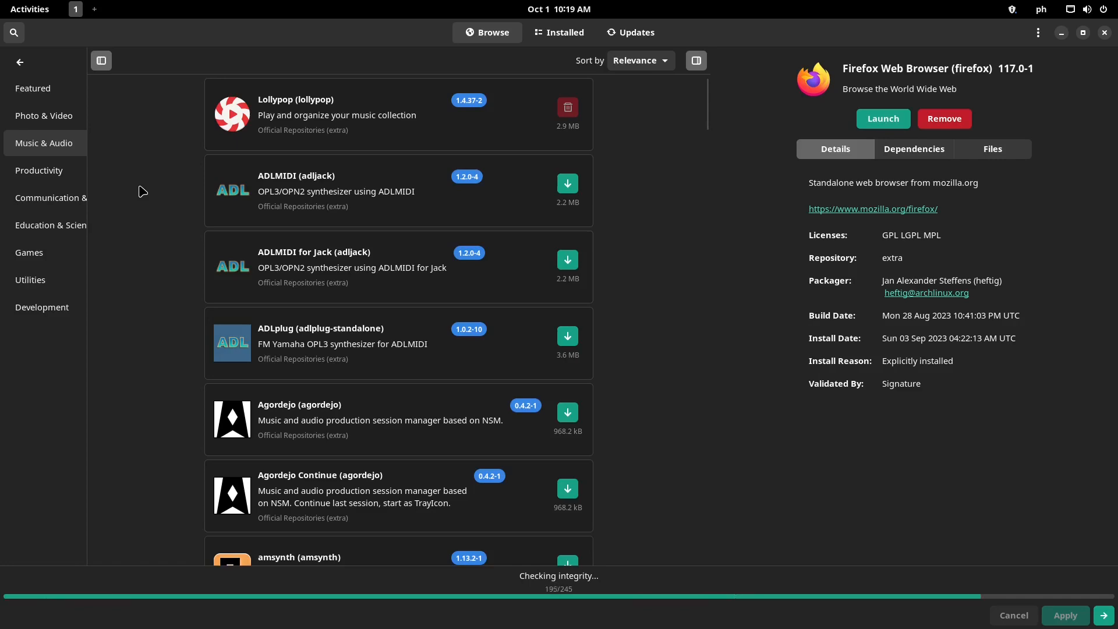
scroll(142, 191, "down", 9)
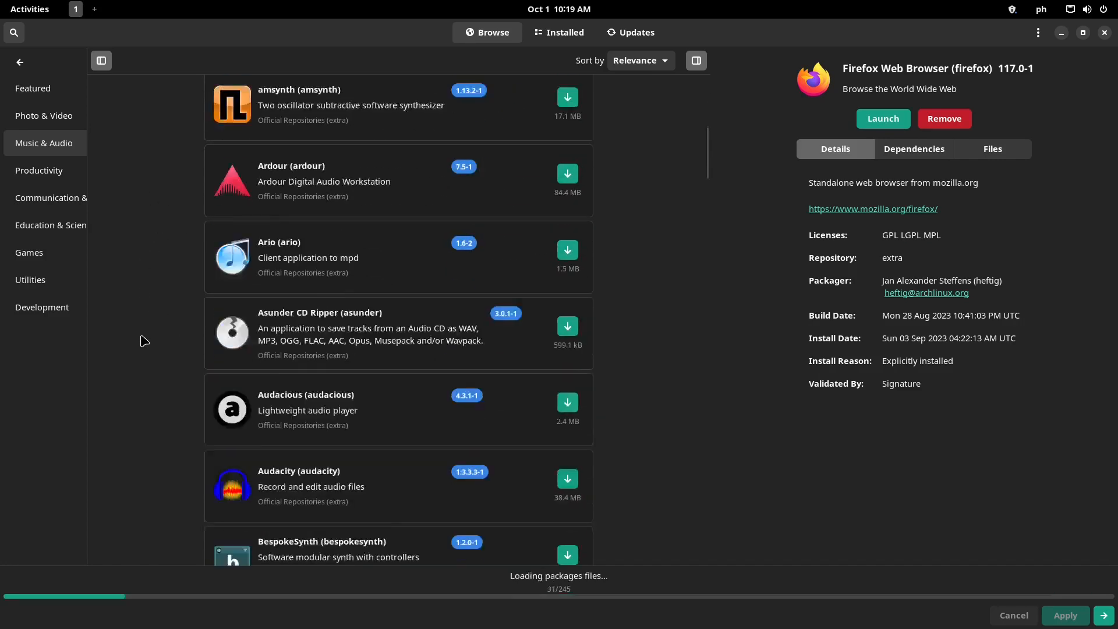
scroll(144, 337, "down", 2)
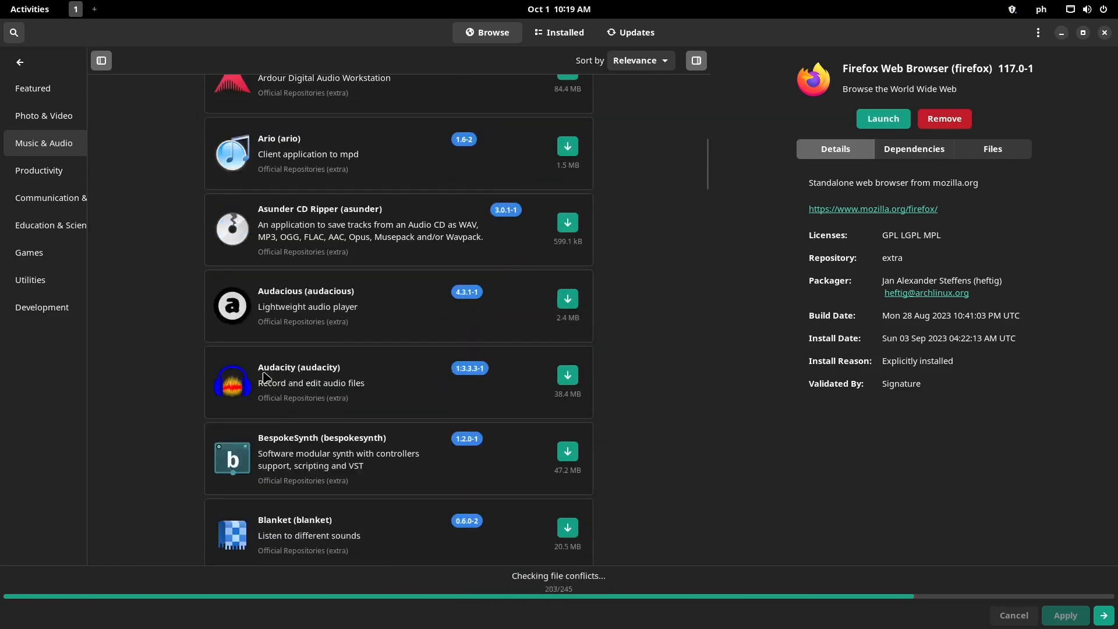
scroll(192, 364, "down", 2)
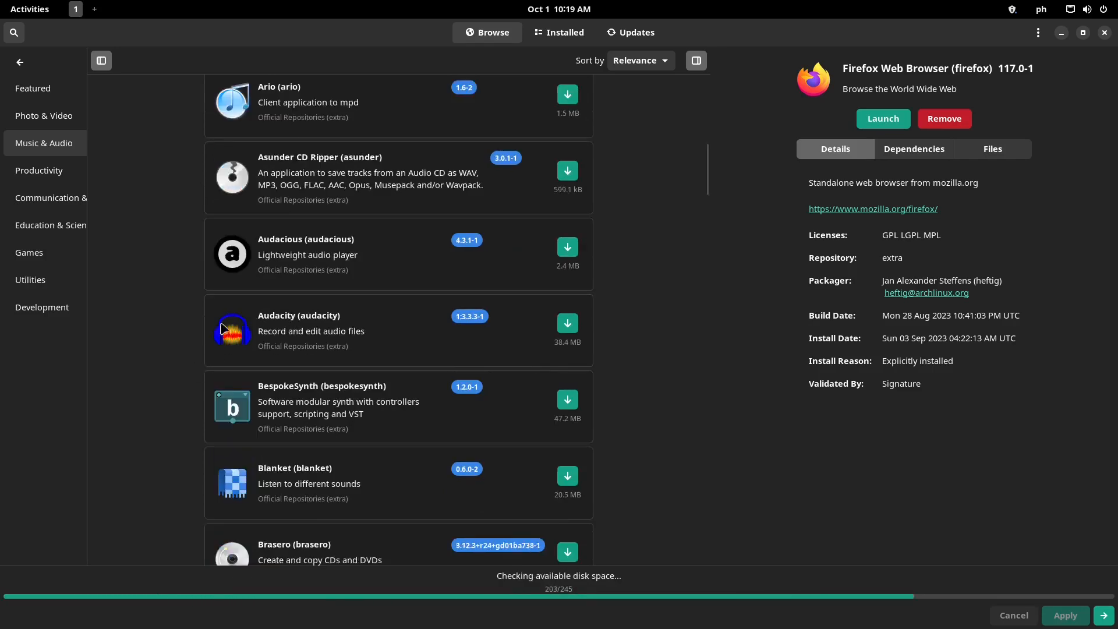
scroll(169, 343, "down", 10)
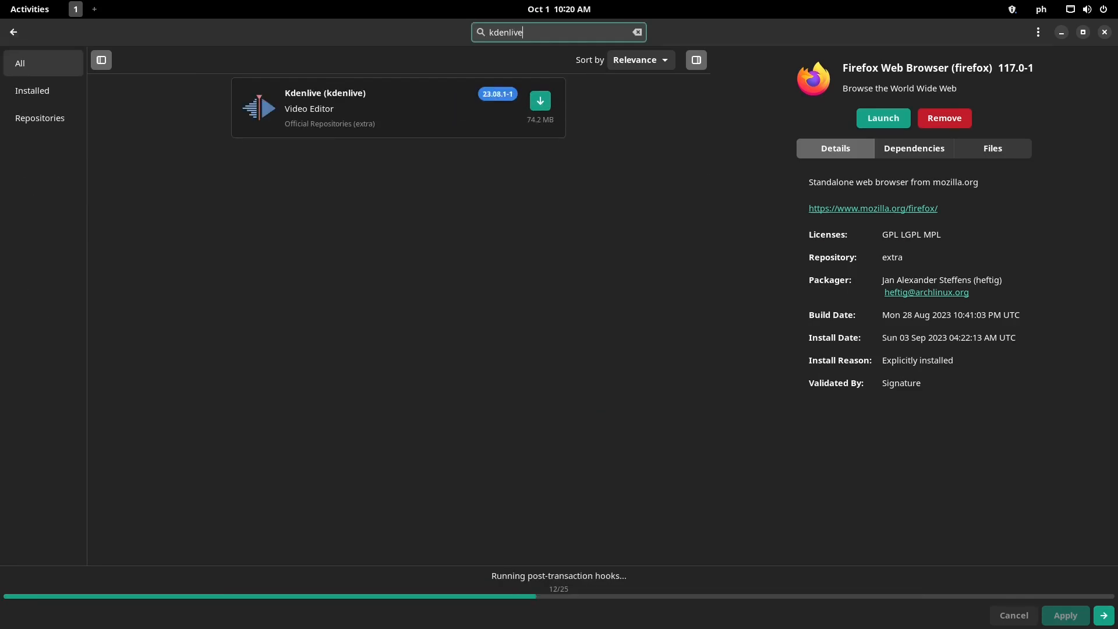
View Kdenlive's details and screenshots, then expand the list of 224 available updates
left_click(379, 108)
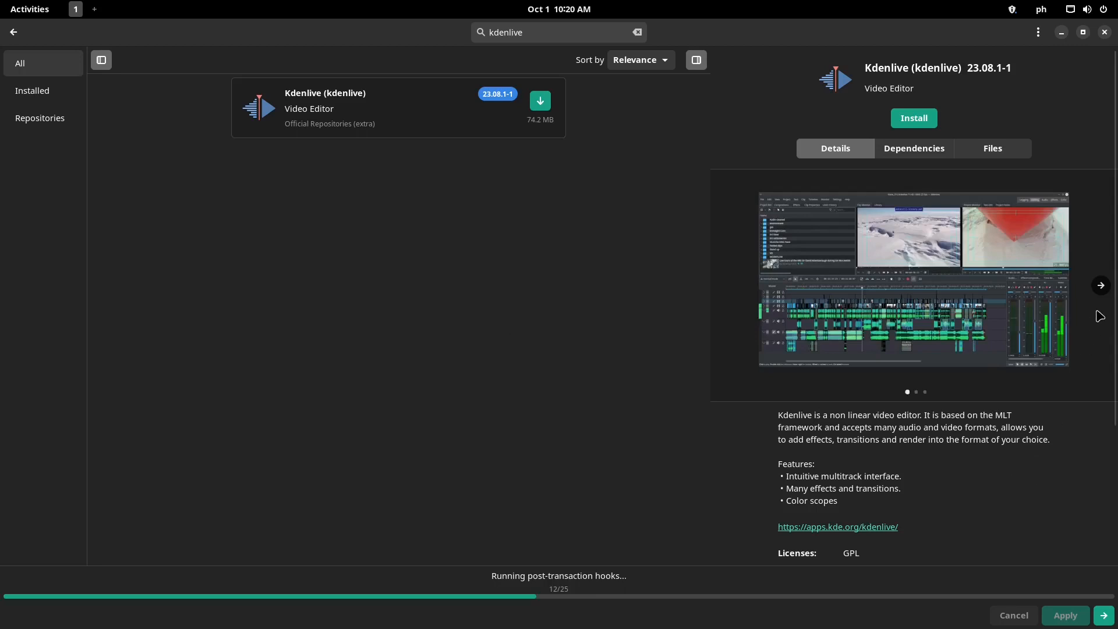
left_click(1100, 286)
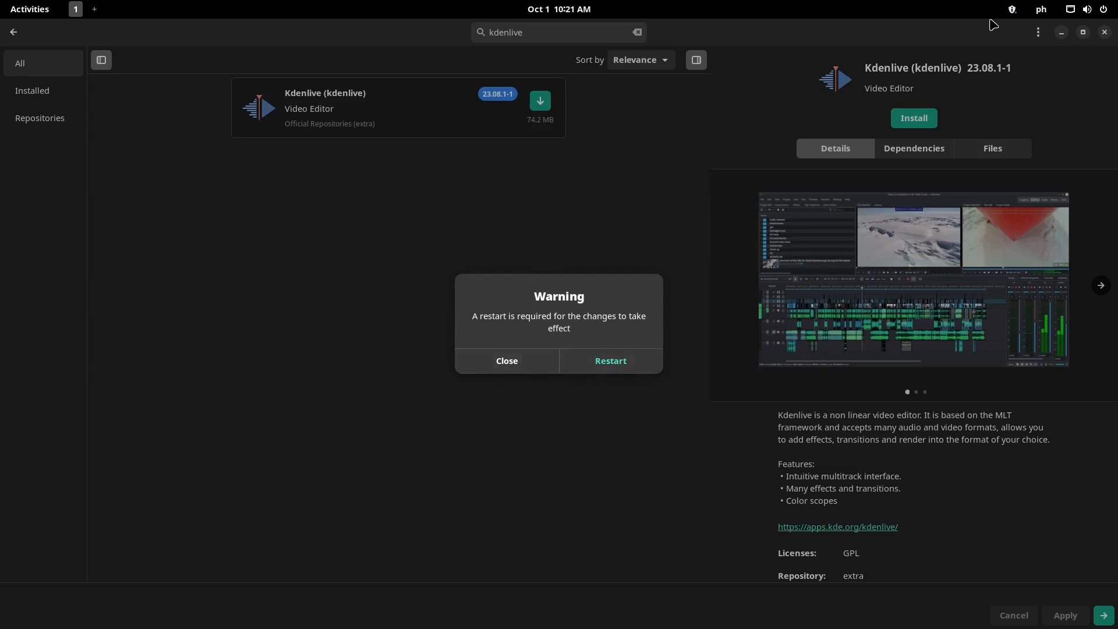
left_click(1009, 14)
left_click(926, 12)
left_click(1012, 11)
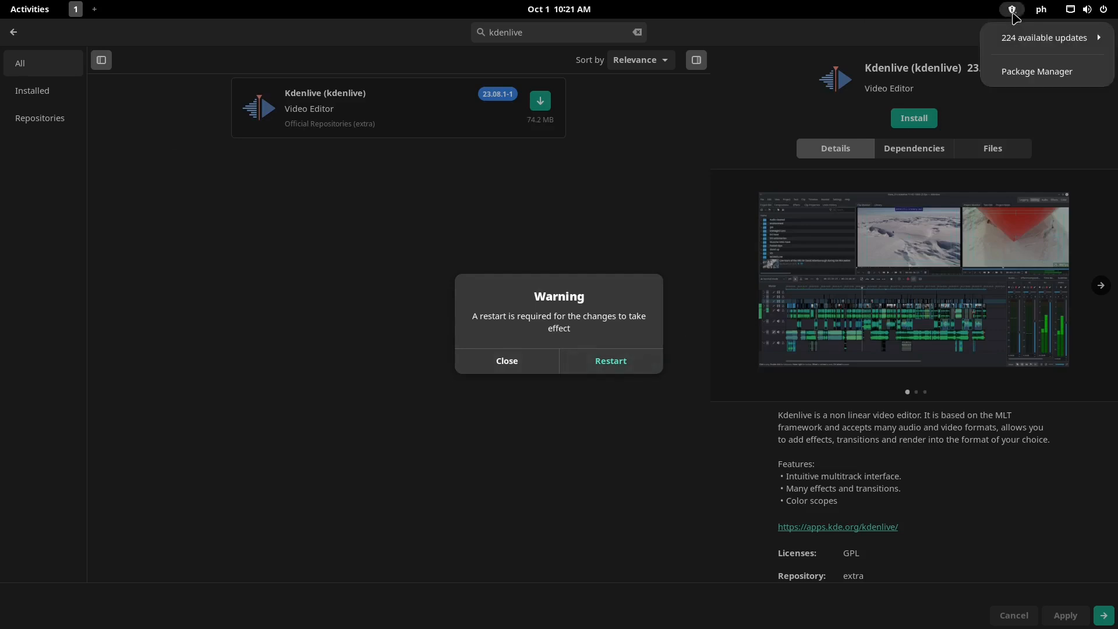
left_click(1021, 43)
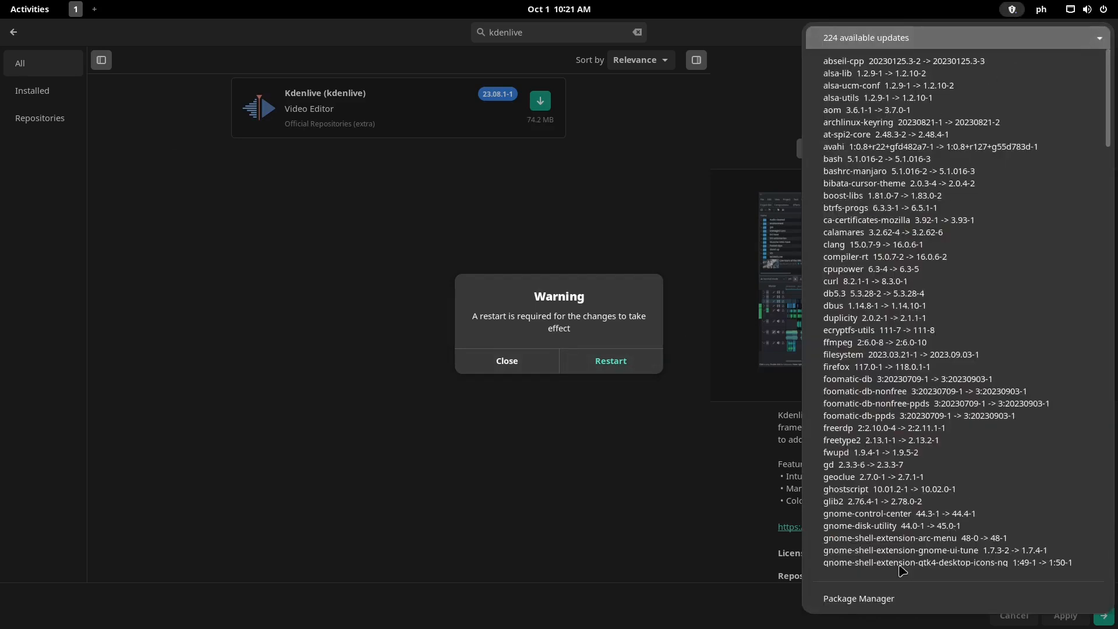
Close the updates menu, dismiss the restart warning without restarting, and close Pamac
left_click(720, 511)
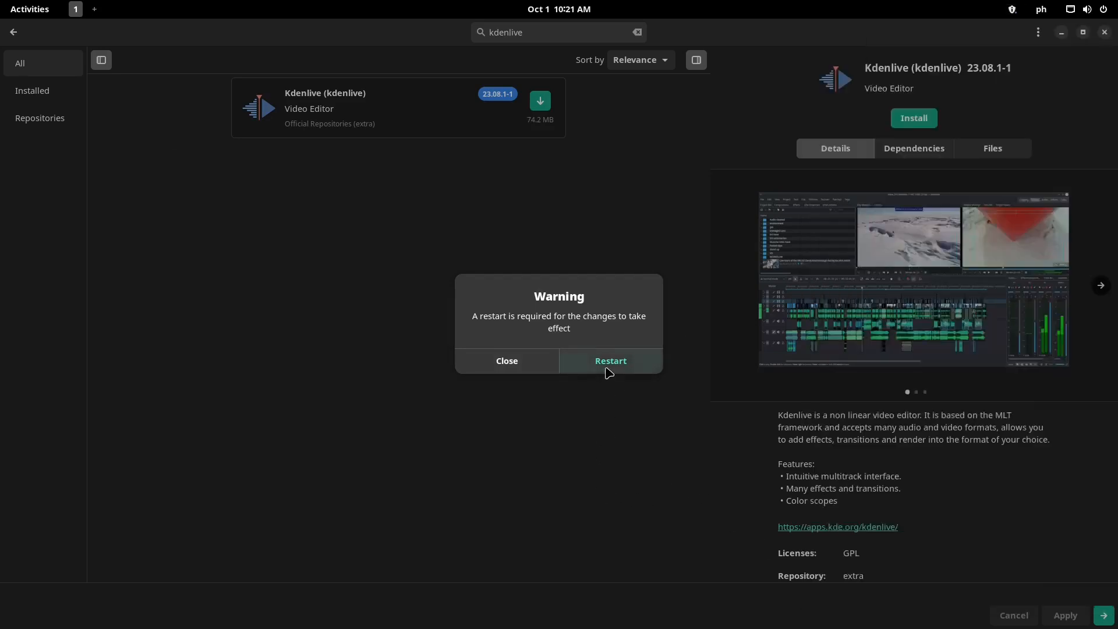
left_click(501, 367)
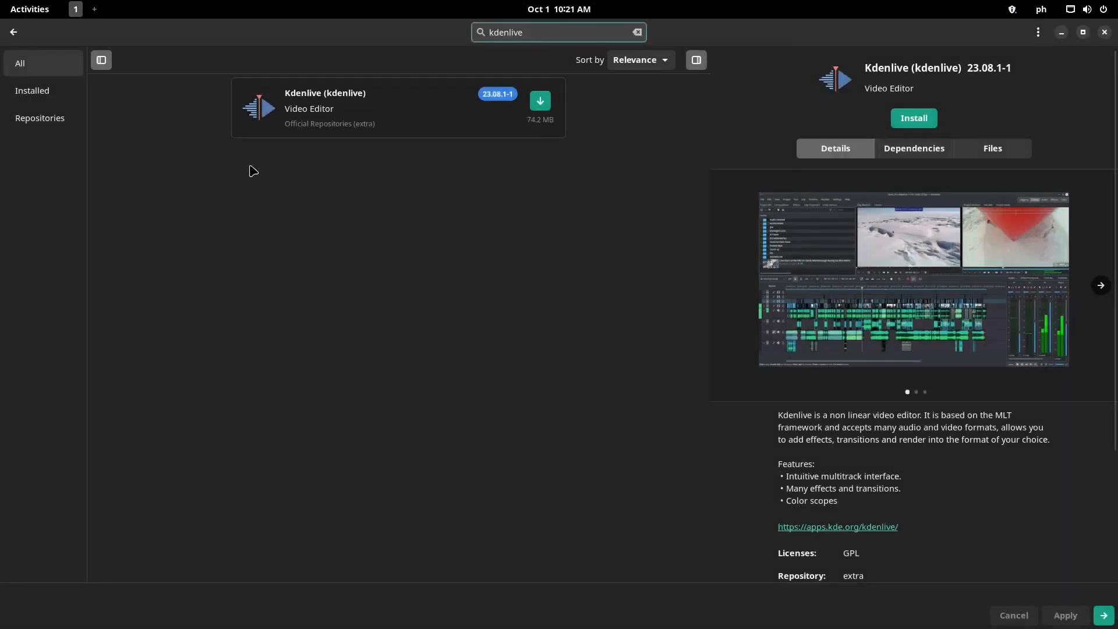
key("alt+F4")
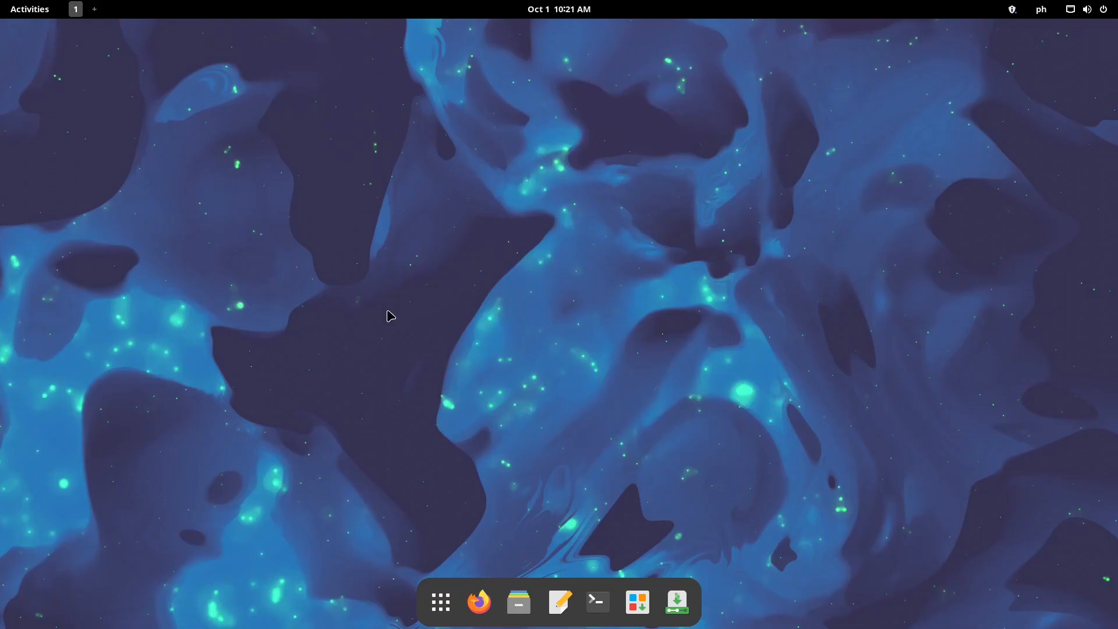
Open the Default Apps settings from the System Tools app folder
left_click(441, 602)
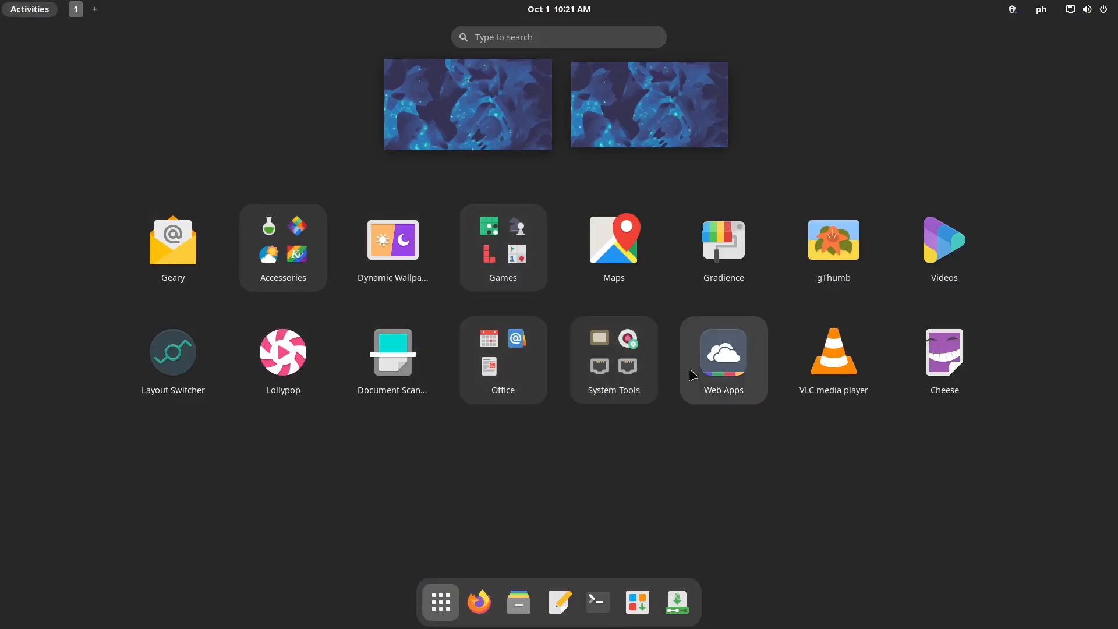
left_click(626, 360)
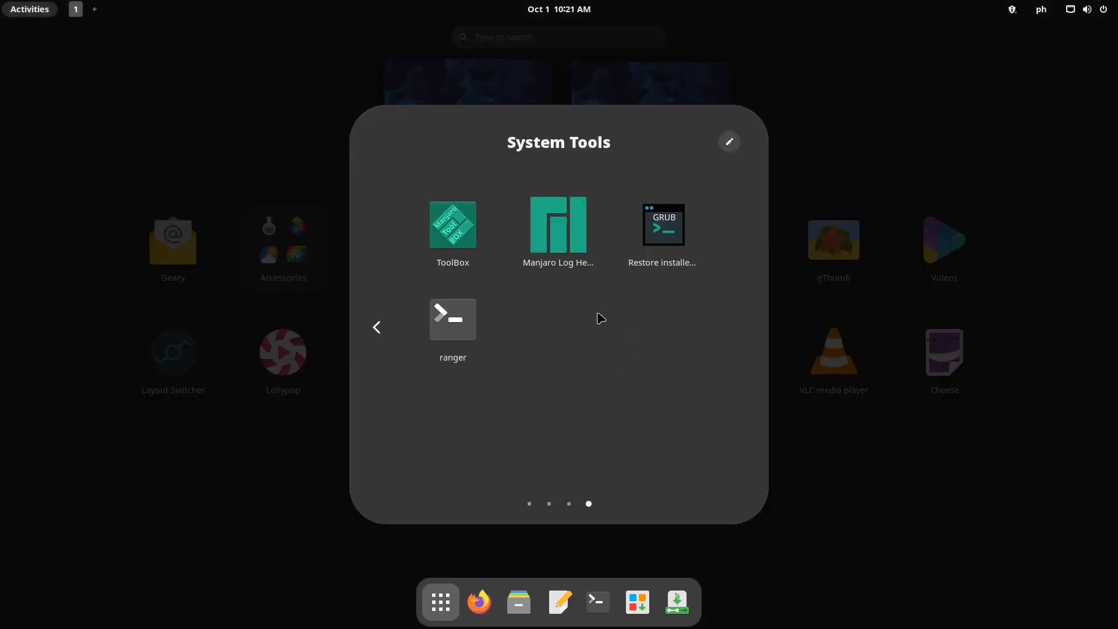
scroll(572, 341, "up", 1)
scroll(558, 413, "up", 1)
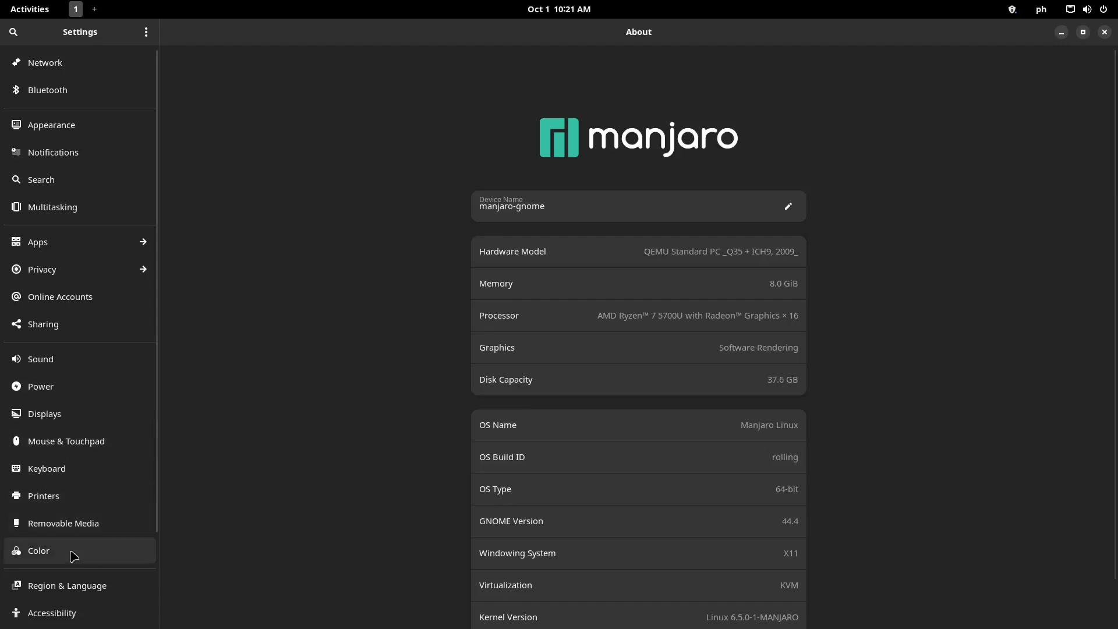
scroll(72, 554, "down", 3)
left_click(88, 558)
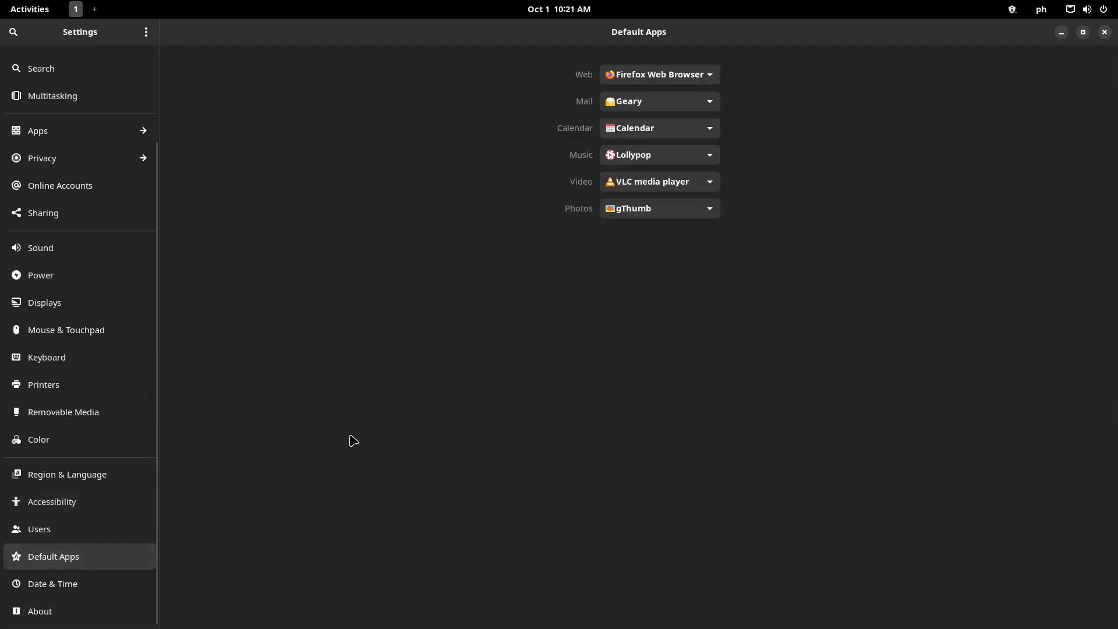
Keep Videos as the default video player and minimize Settings
left_click(712, 182)
left_click(653, 228)
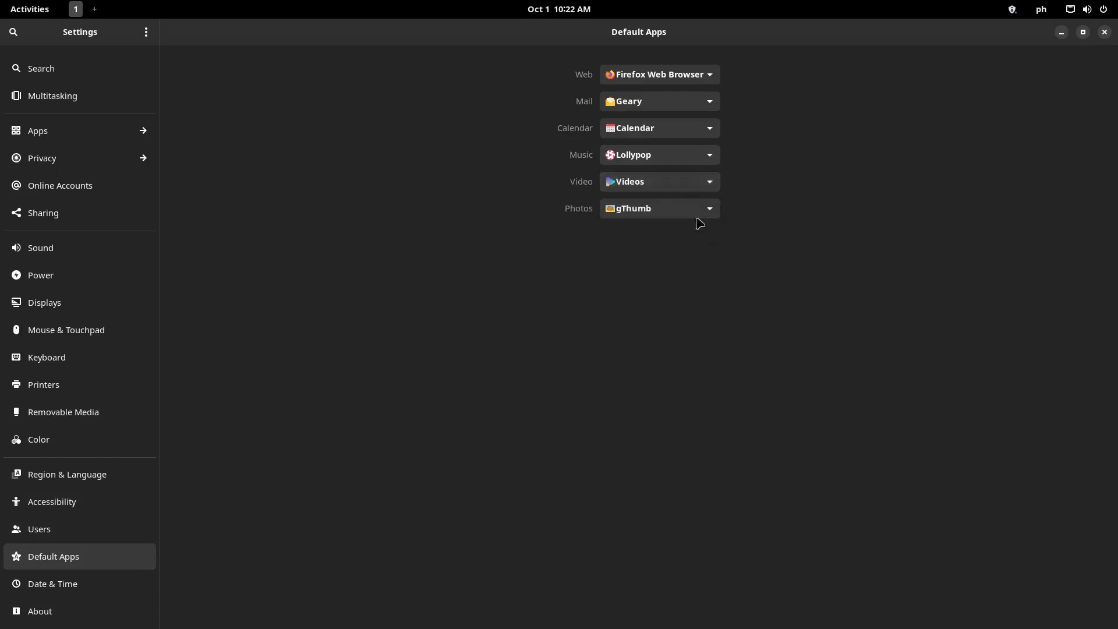
left_click(706, 184)
left_click(665, 188)
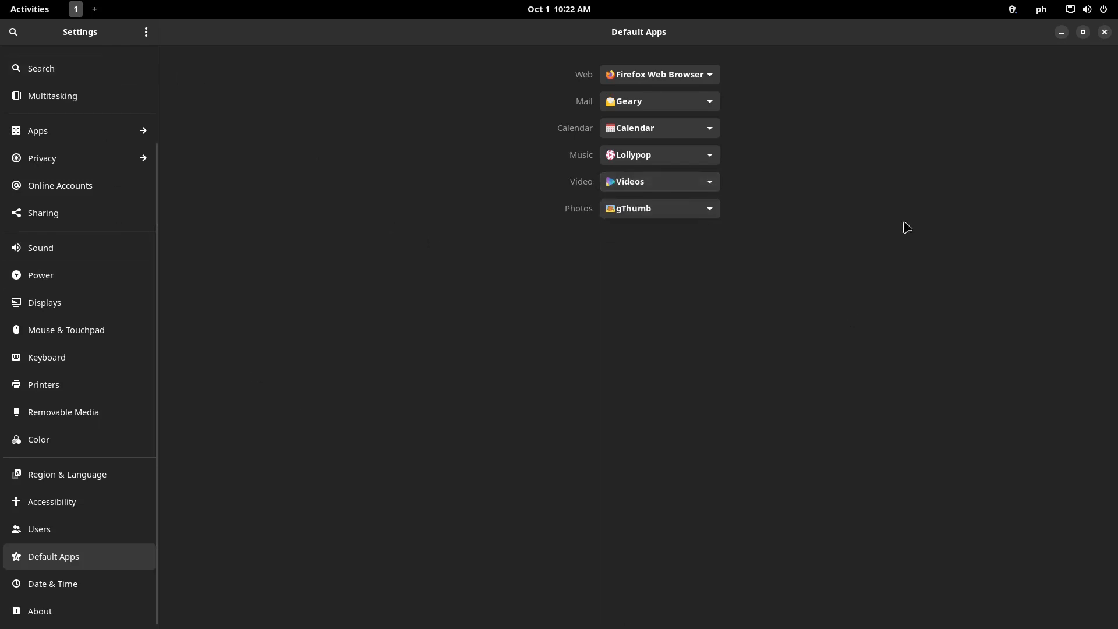
left_click(1062, 32)
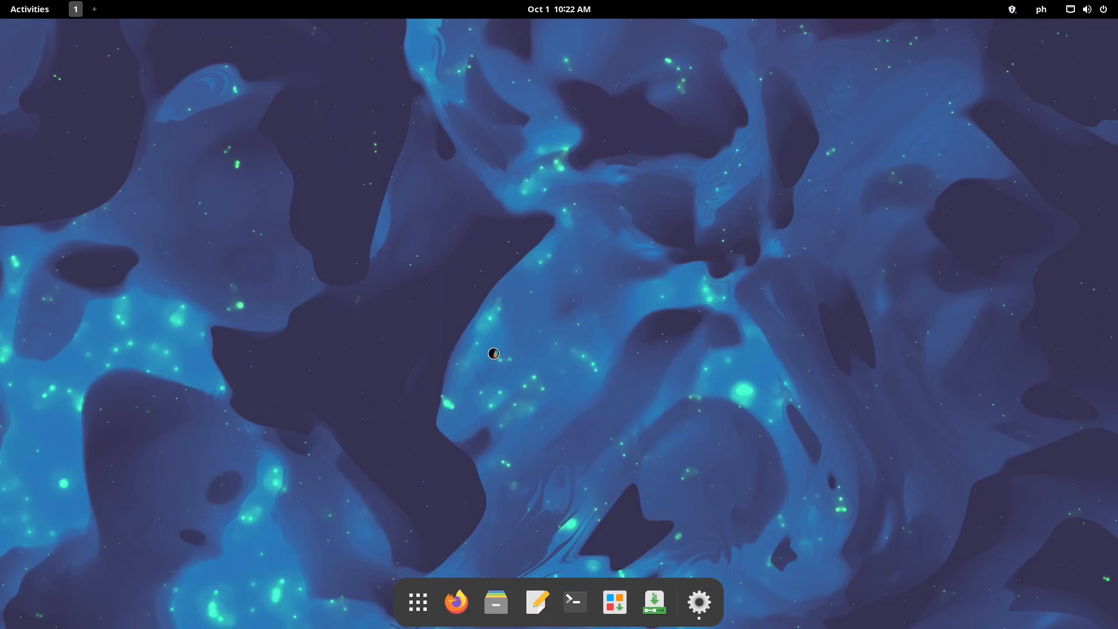
Look up Videos (totem) 43.0-2 via a 'video' search, hide Pamac, and bring Settings back
type("v")
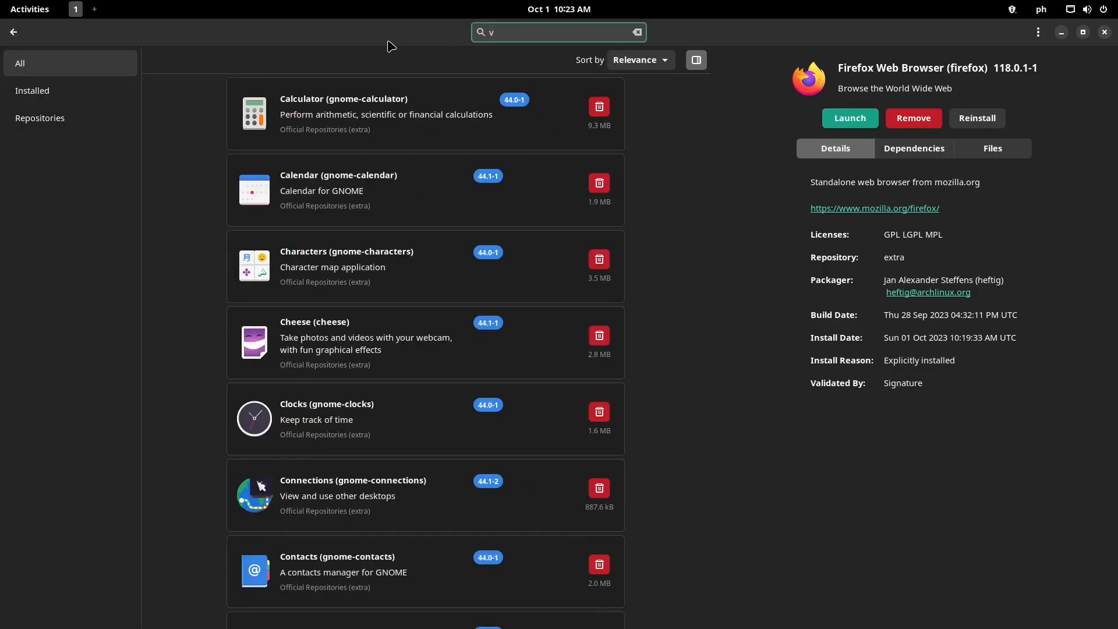
type("ideo")
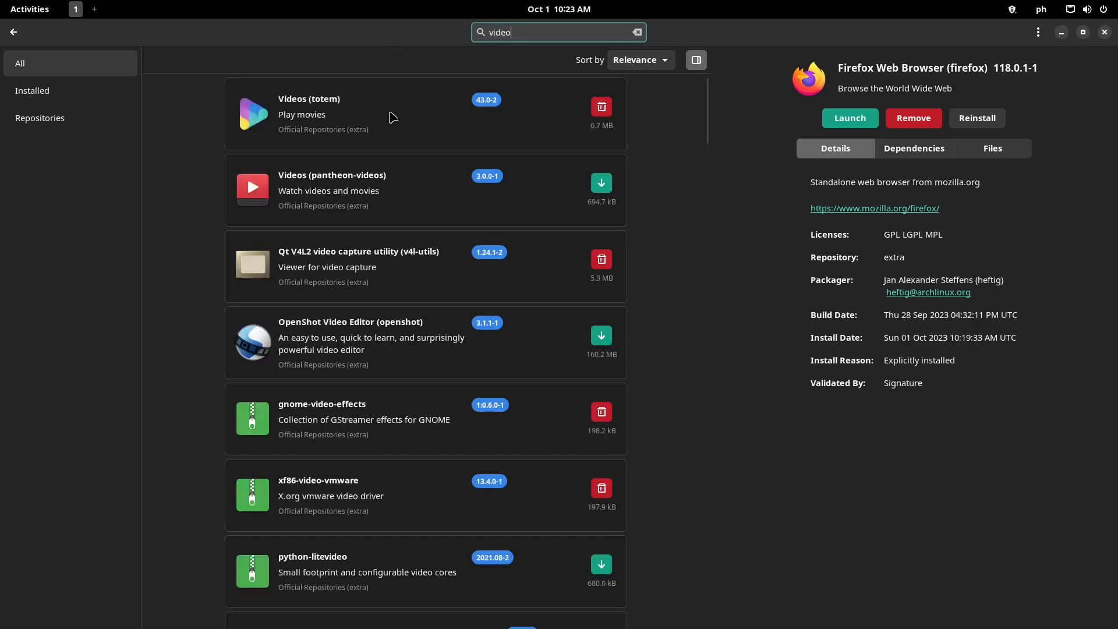
left_click(394, 118)
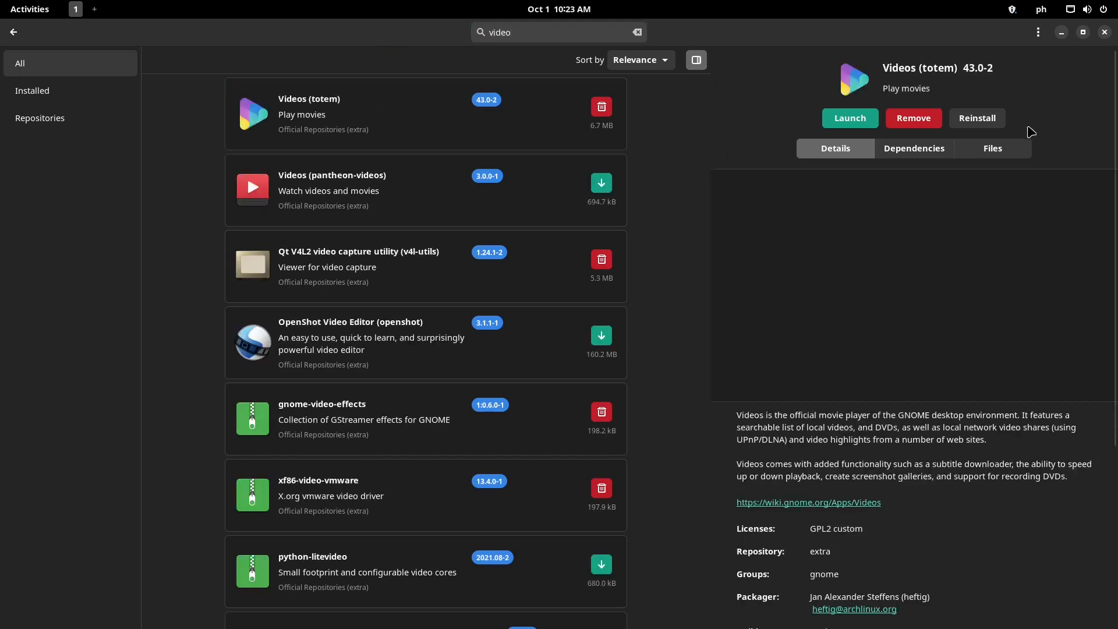
left_click(1062, 33)
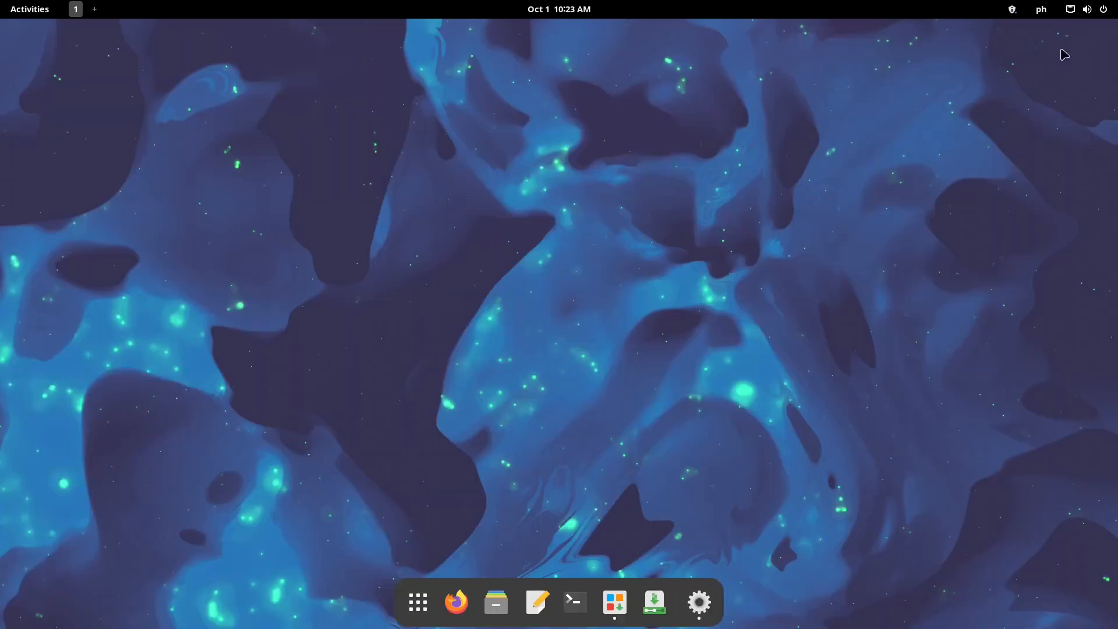
left_click(699, 603)
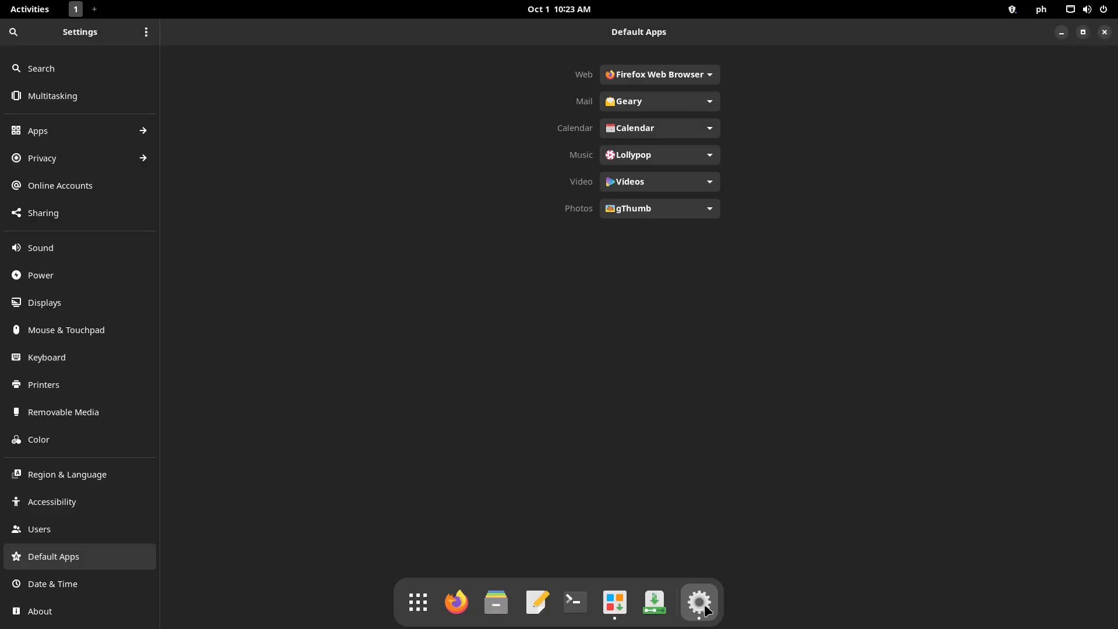
Make VLC media player the default Video app, keep Lollypop for Music, and close Settings
left_click(717, 186)
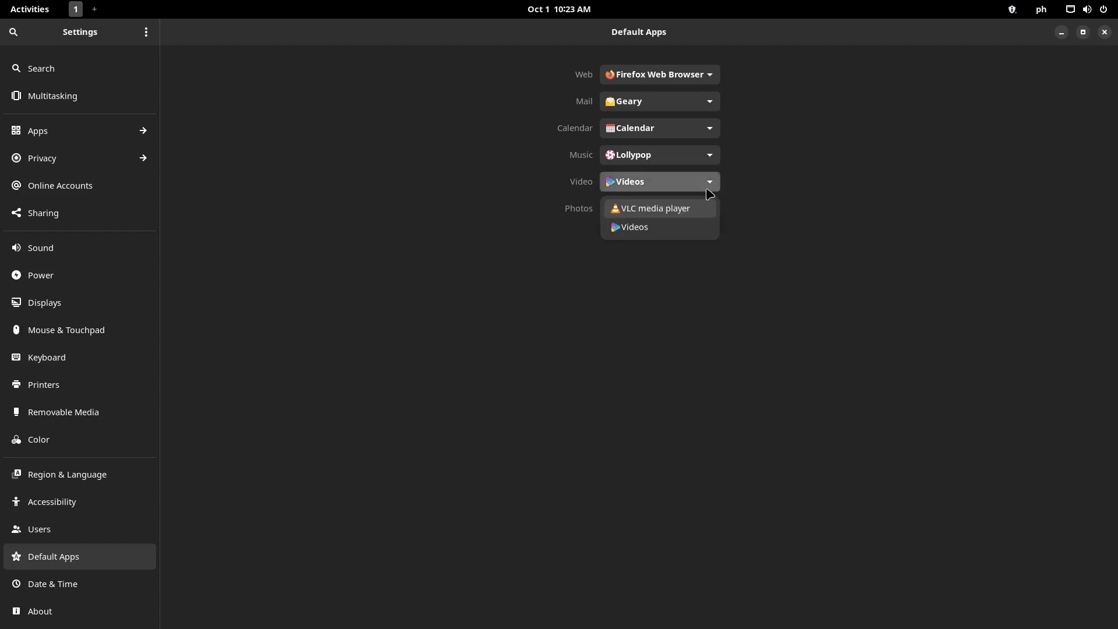
left_click(683, 226)
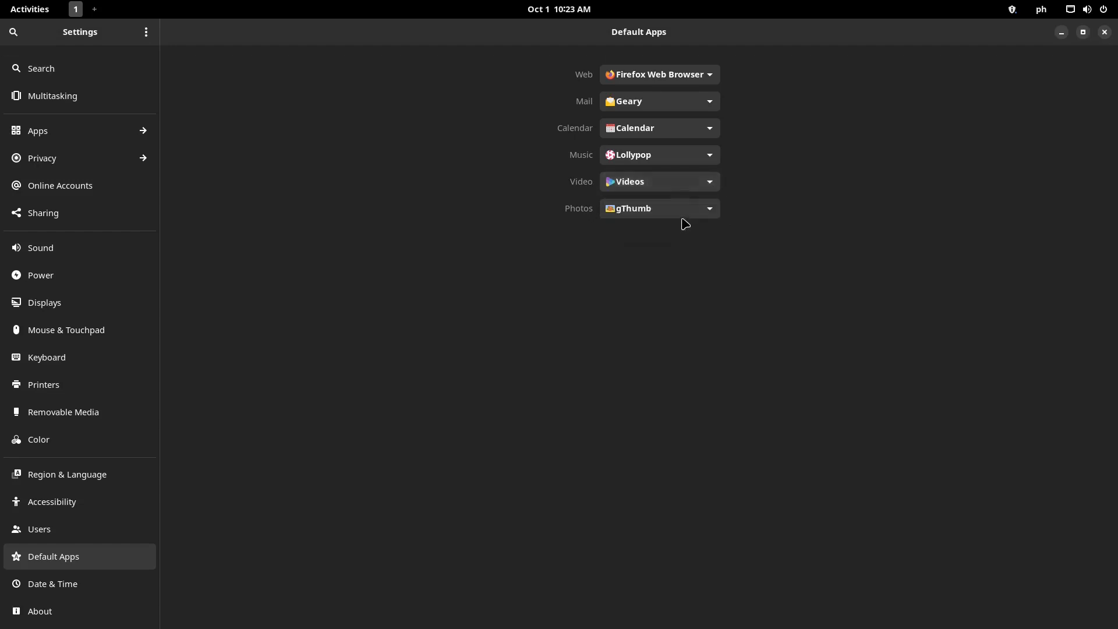
left_click(702, 182)
left_click(680, 210)
left_click(705, 157)
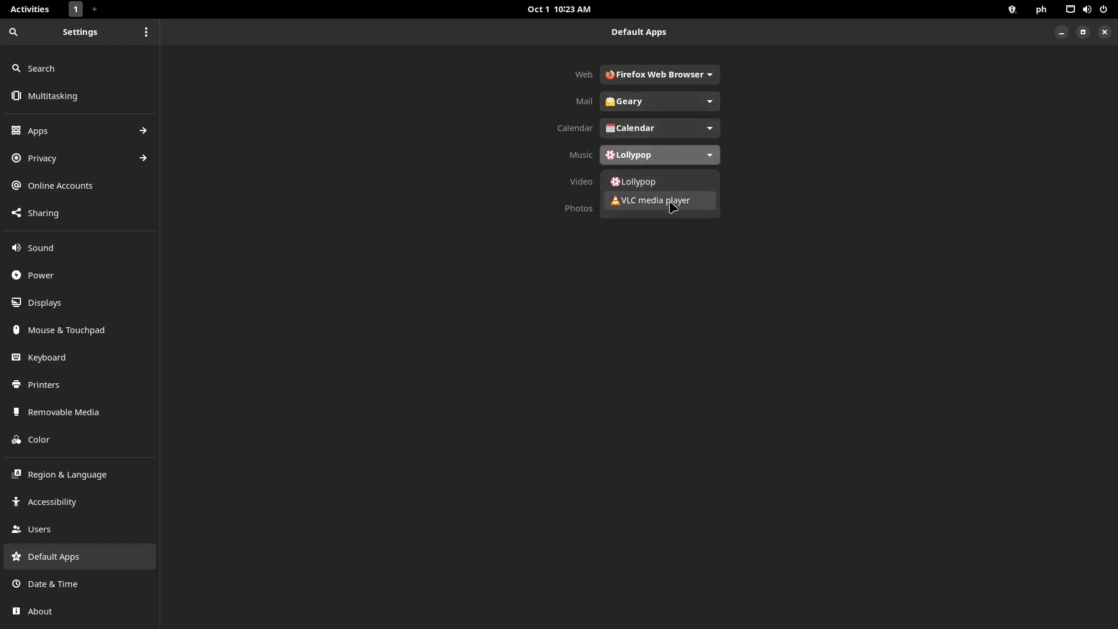
left_click(842, 177)
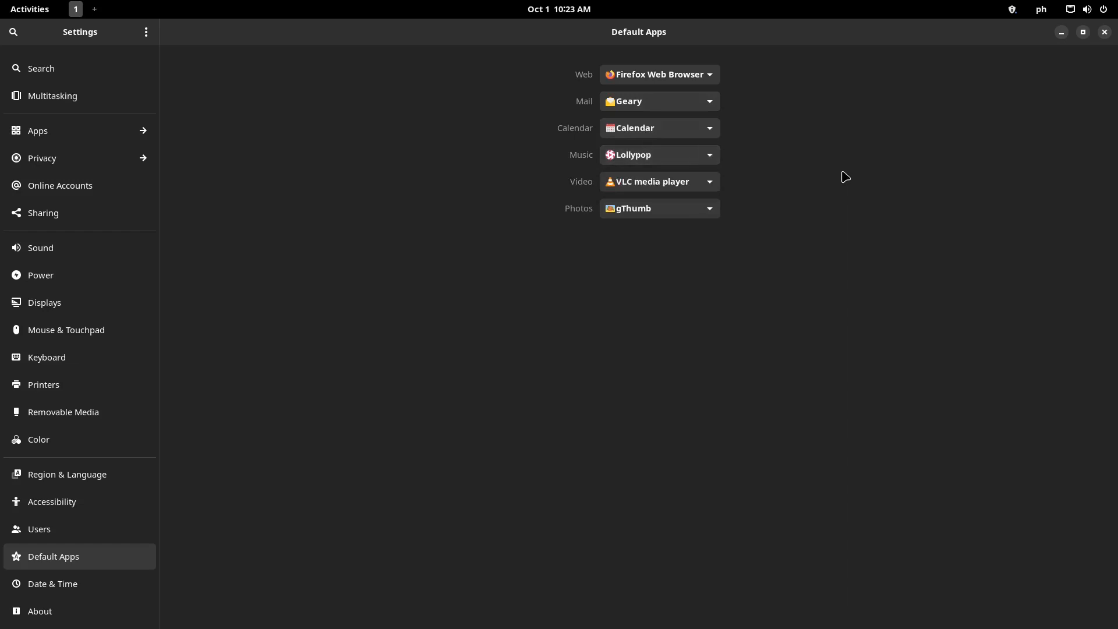
left_click(1106, 32)
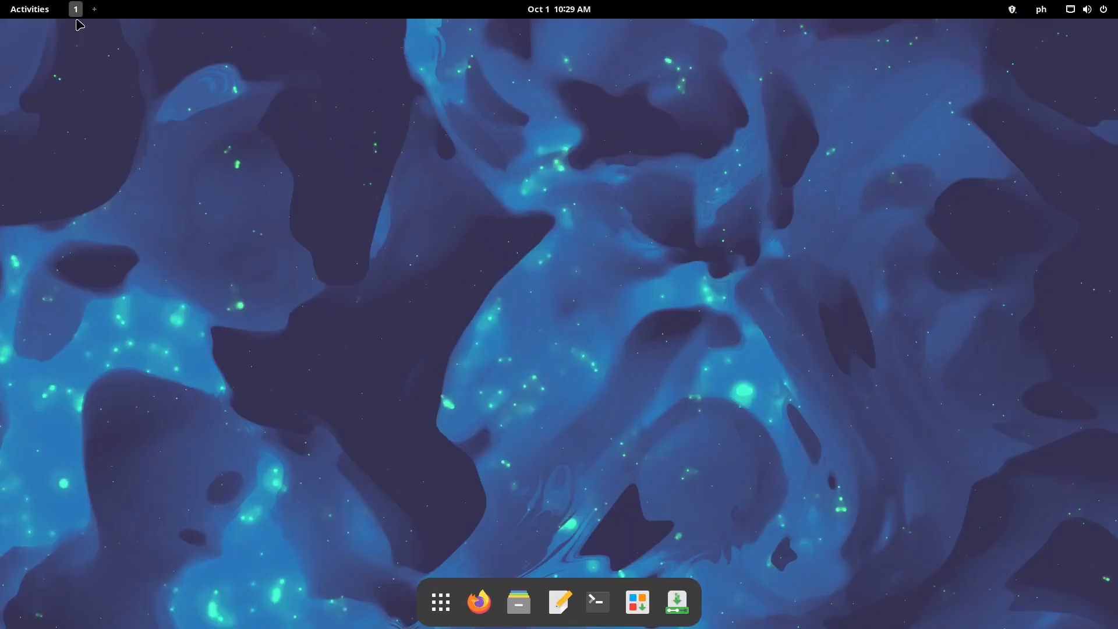
In the Activities overview, switch to the second workspace and back to the first
left_click(76, 9)
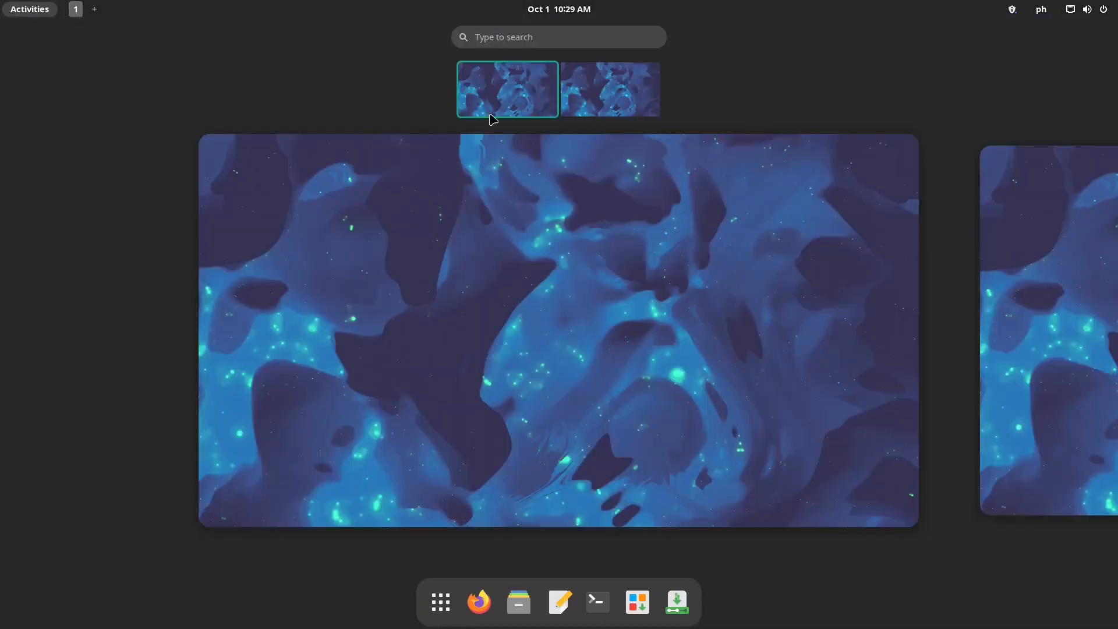
left_click(623, 105)
left_click(530, 95)
scroll(1054, 302, "down", 1)
scroll(959, 308, "up", 1)
scroll(804, 315, "down", 1)
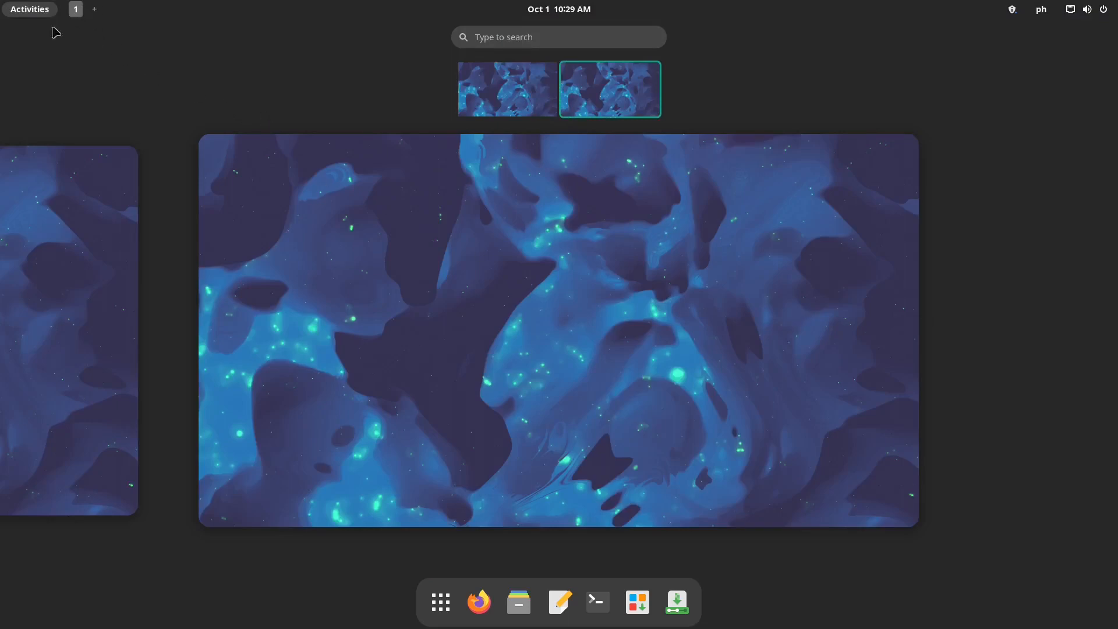
Toggle the Activities overview closed and open again, then leave it on the first workspace
left_click(34, 13)
left_click(35, 13)
left_click(34, 13)
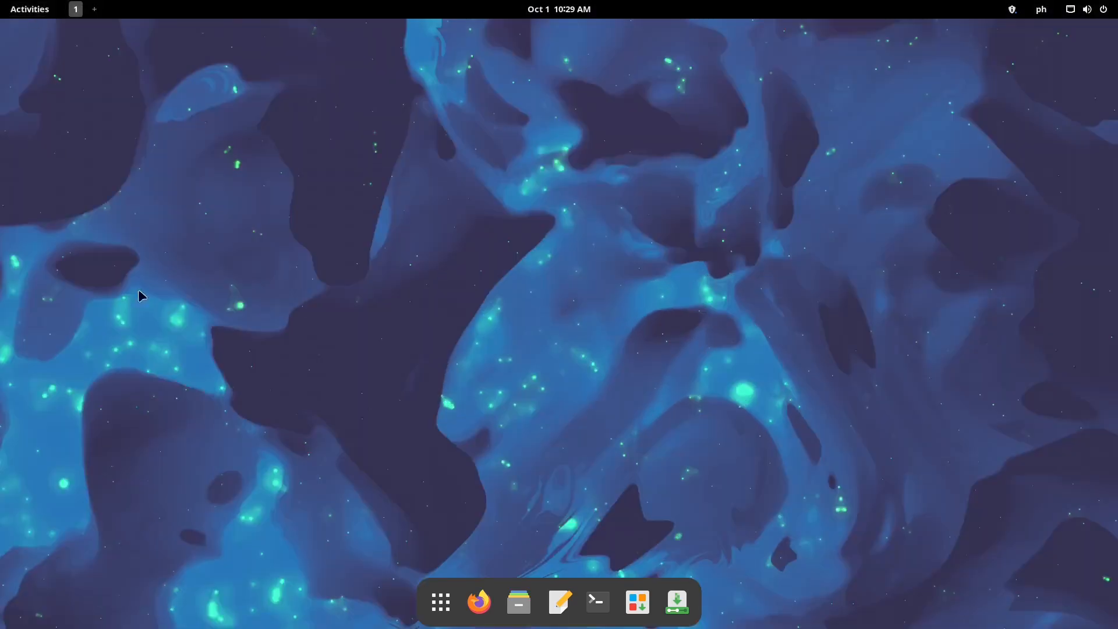
left_click(35, 12)
scroll(378, 257, "up", 1)
scroll(371, 252, "down", 1)
scroll(349, 236, "up", 1)
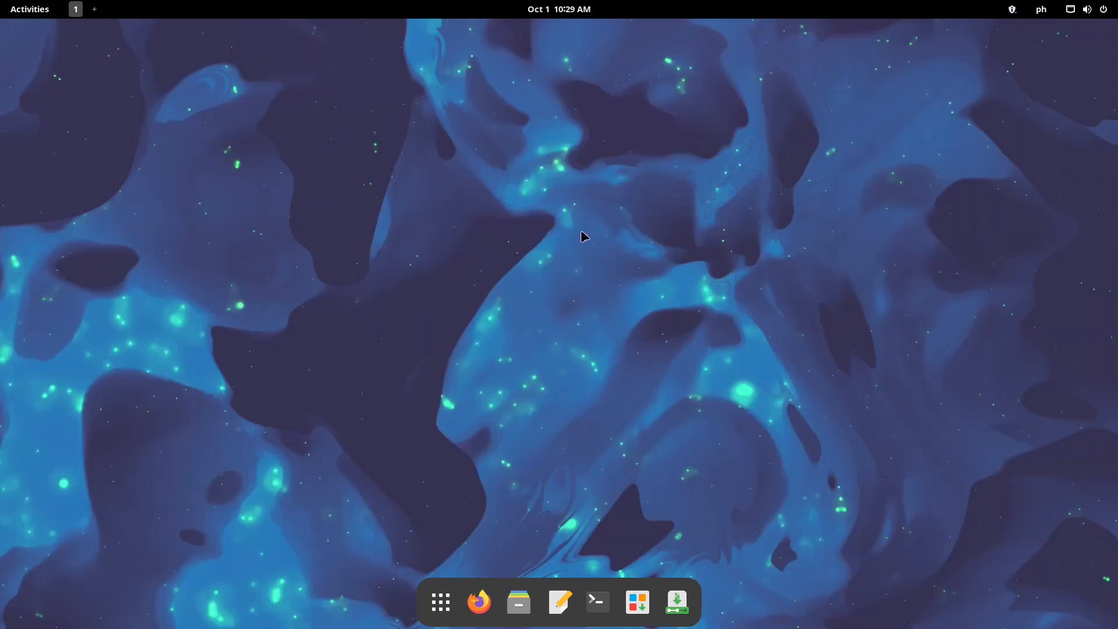
left_click(506, 93)
Check the updates and keyboard-layout menus, then open quick settings and the full Settings window
left_click(1012, 9)
left_click(879, 133)
left_click(1043, 13)
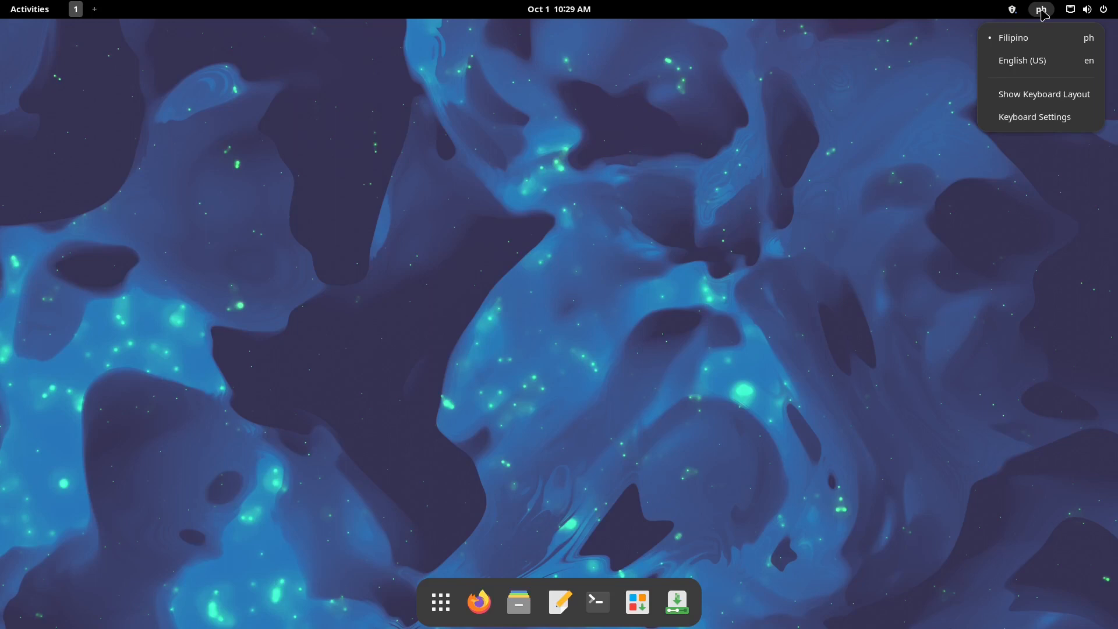
left_click(1043, 13)
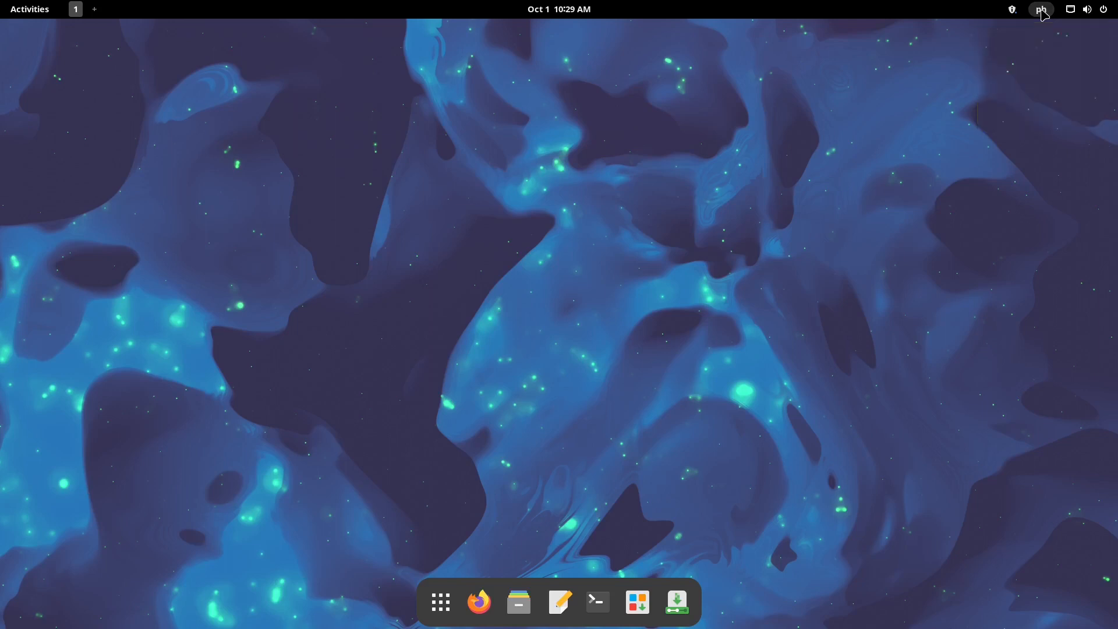
left_click(1072, 10)
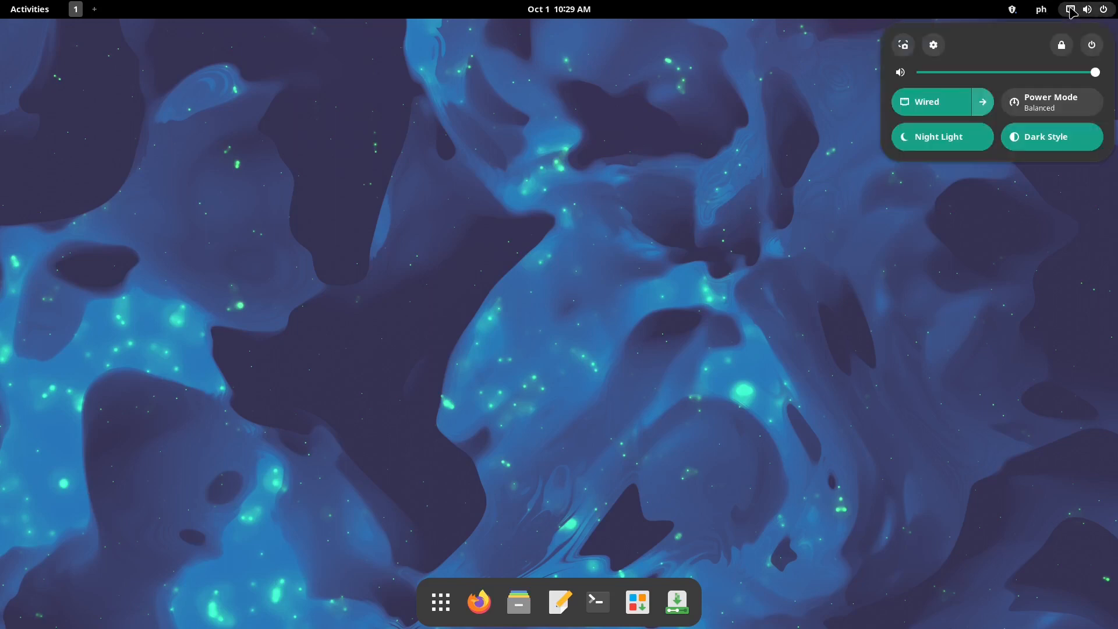
left_click(934, 45)
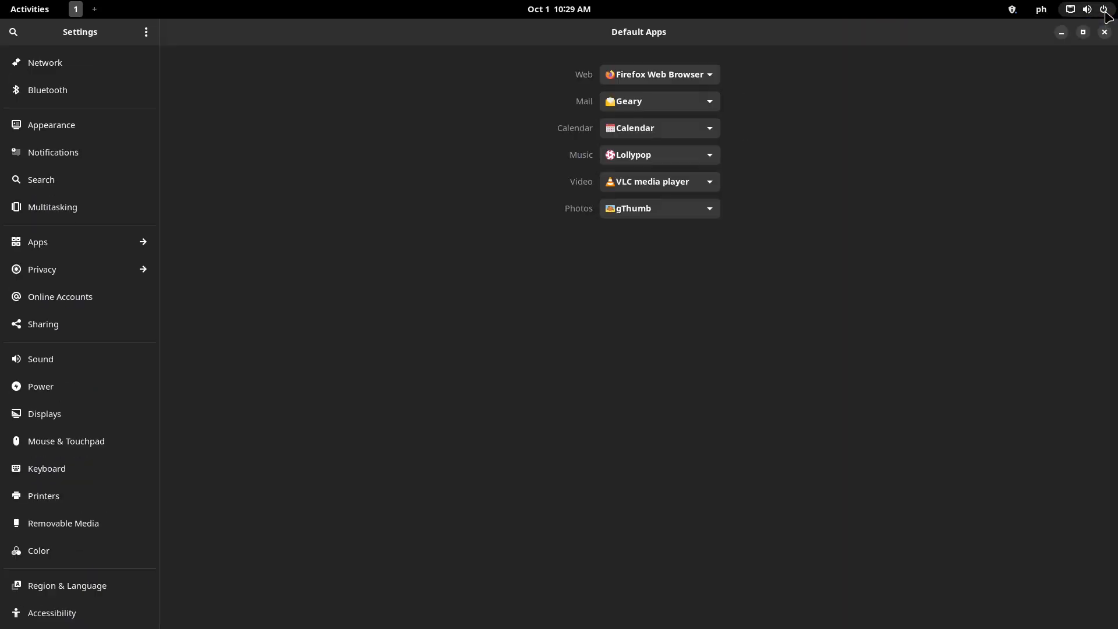
Close Settings and capture an area screenshot framed around the dock
left_click(1105, 31)
left_click(1095, 9)
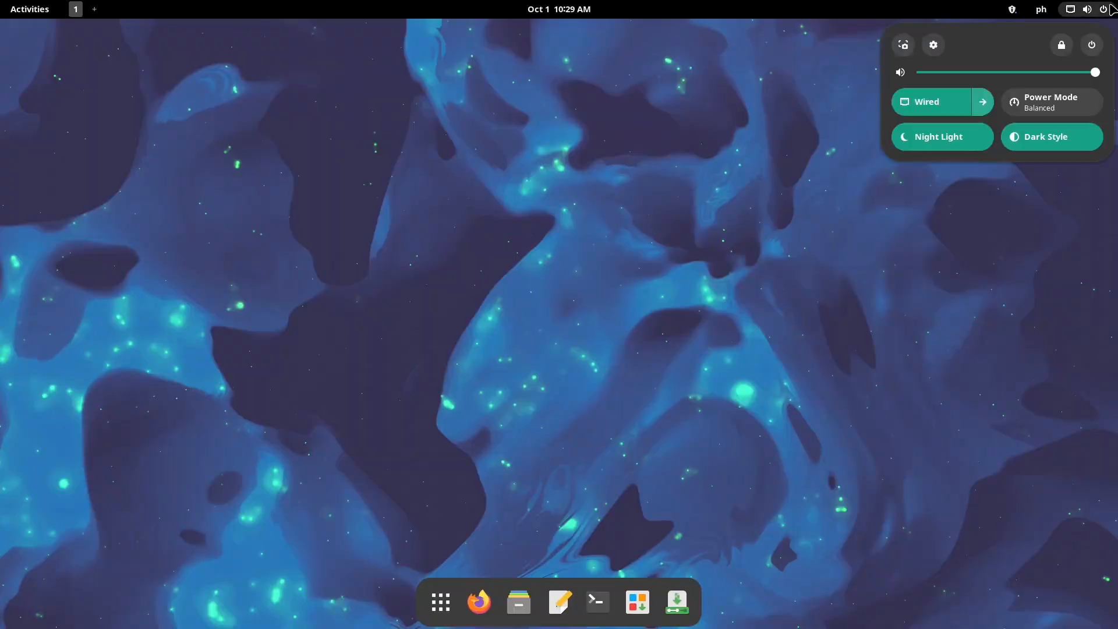
left_click(904, 45)
left_click_drag(417, 257, 517, 626)
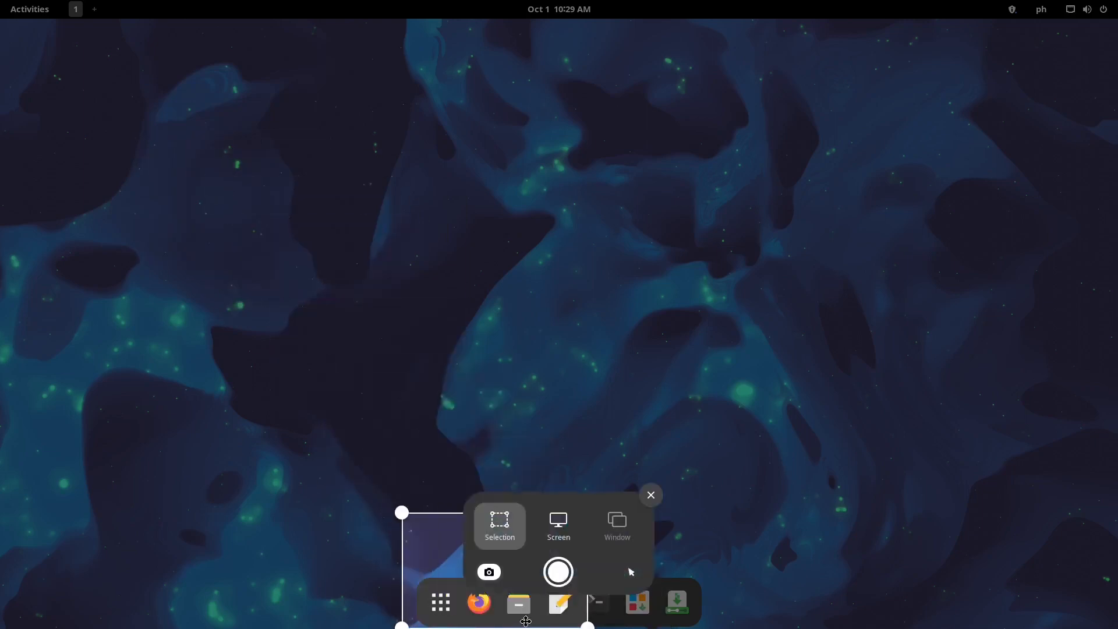
left_click_drag(587, 625, 710, 626)
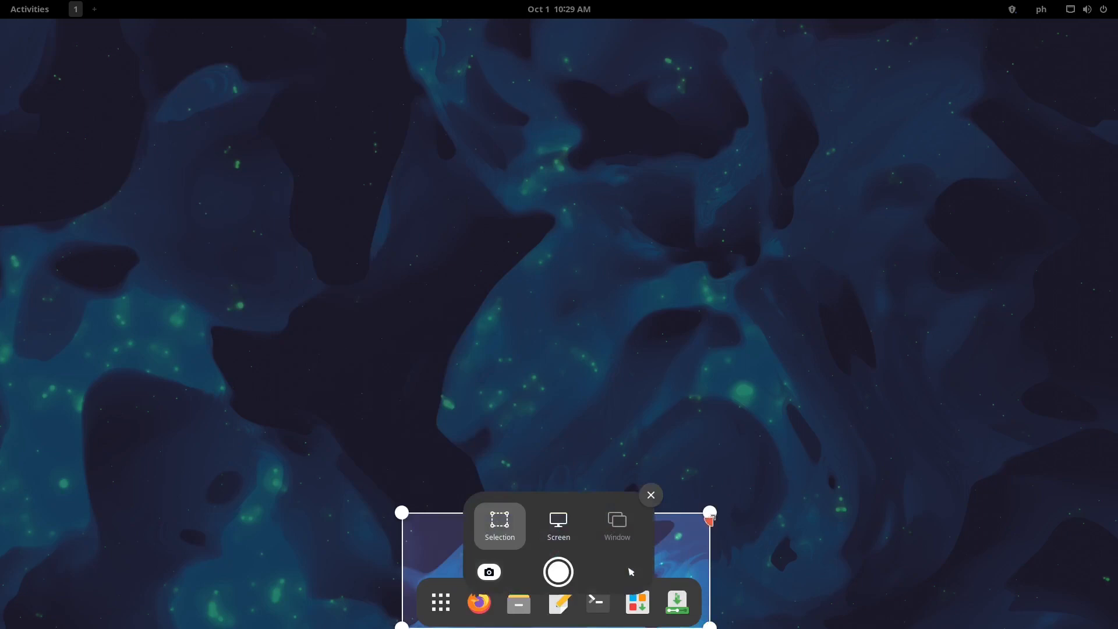
left_click_drag(710, 513, 709, 571)
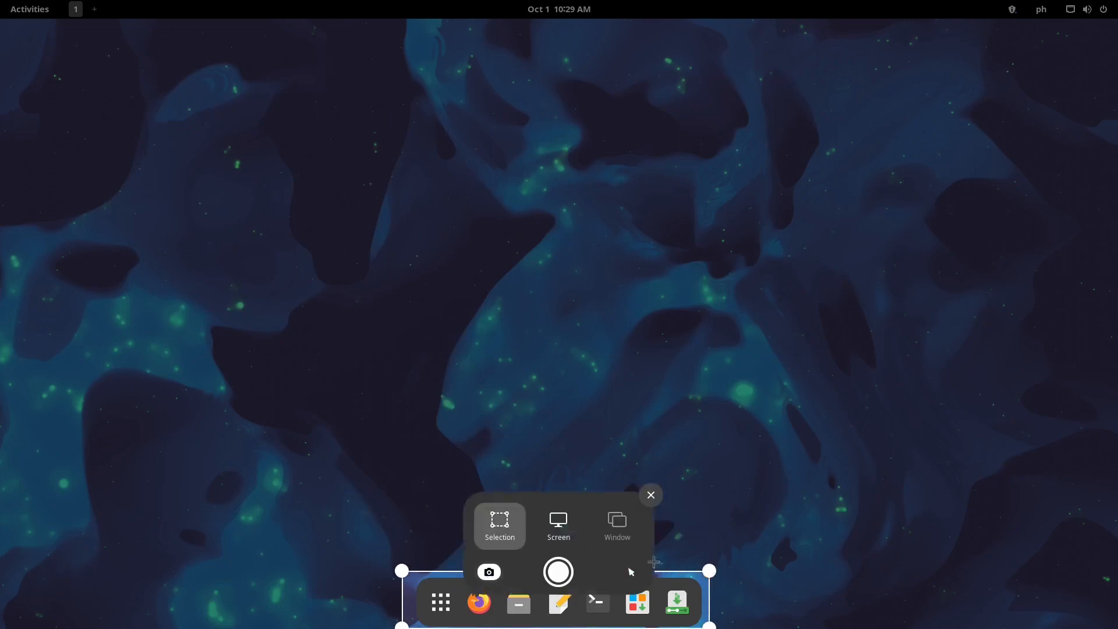
left_click(558, 572)
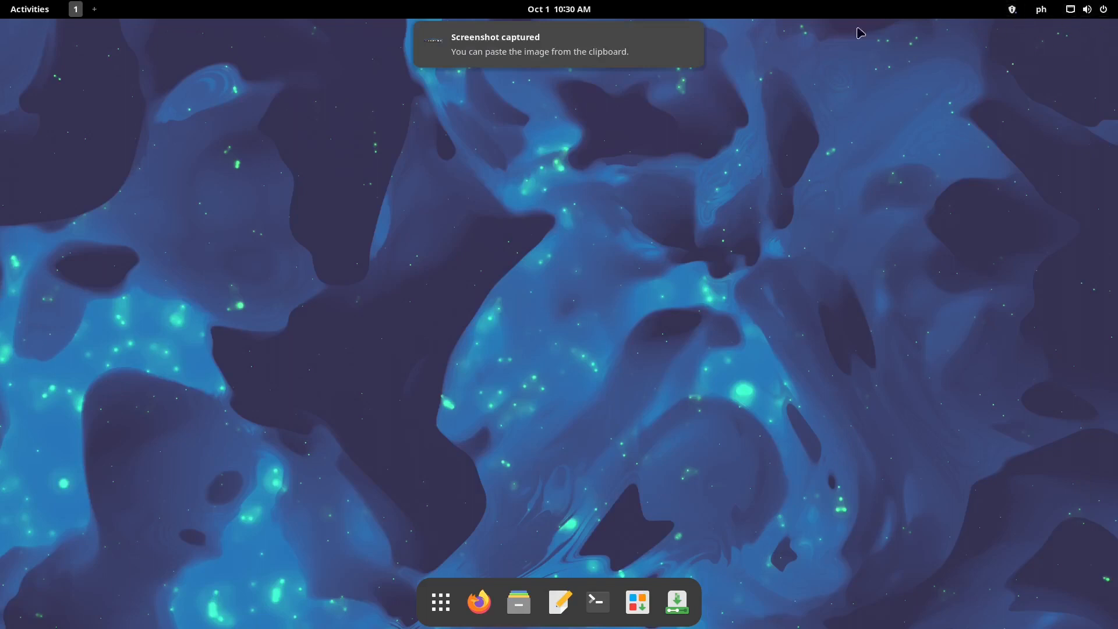
Take a second, full-screen screenshot, dismiss its notification, and reopen quick settings
left_click(689, 35)
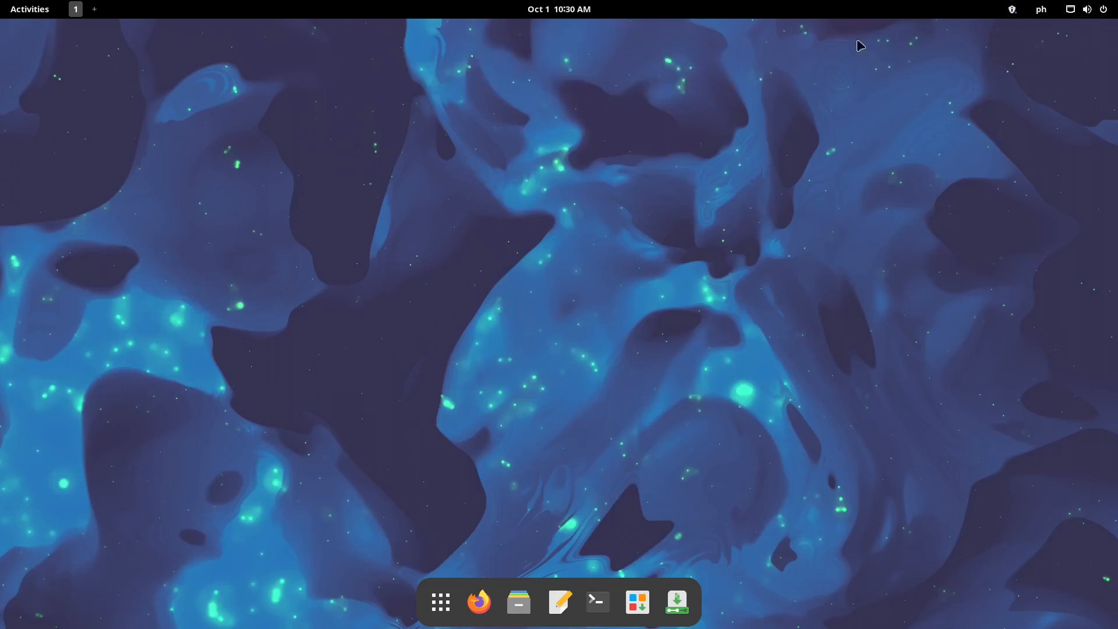
left_click(1080, 13)
left_click(904, 45)
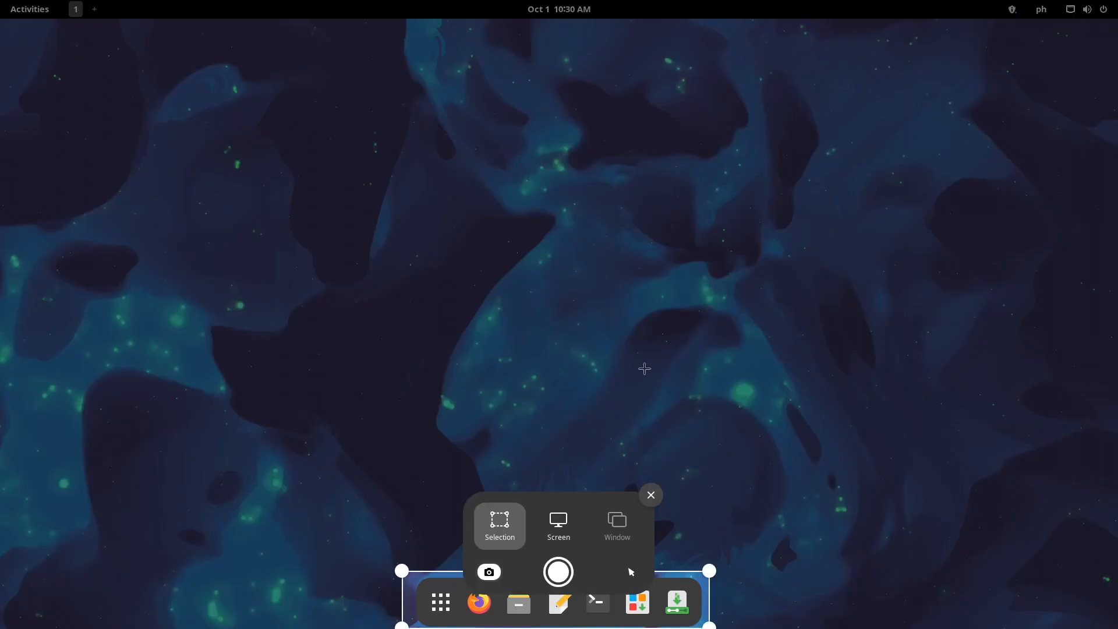
left_click(559, 525)
left_click(558, 572)
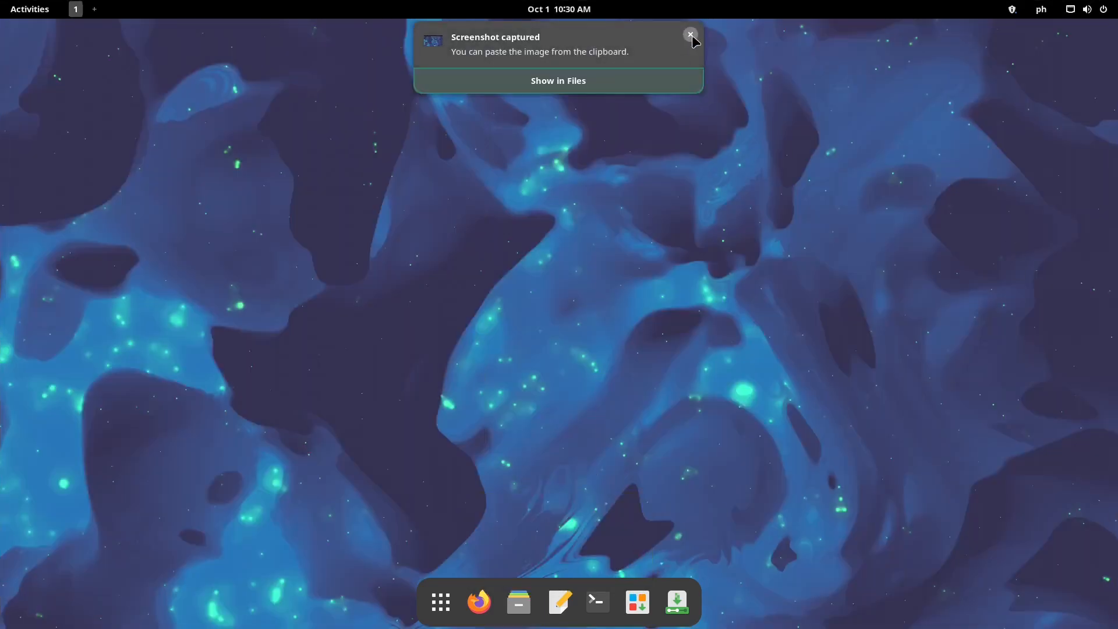
left_click(692, 36)
left_click(1099, 5)
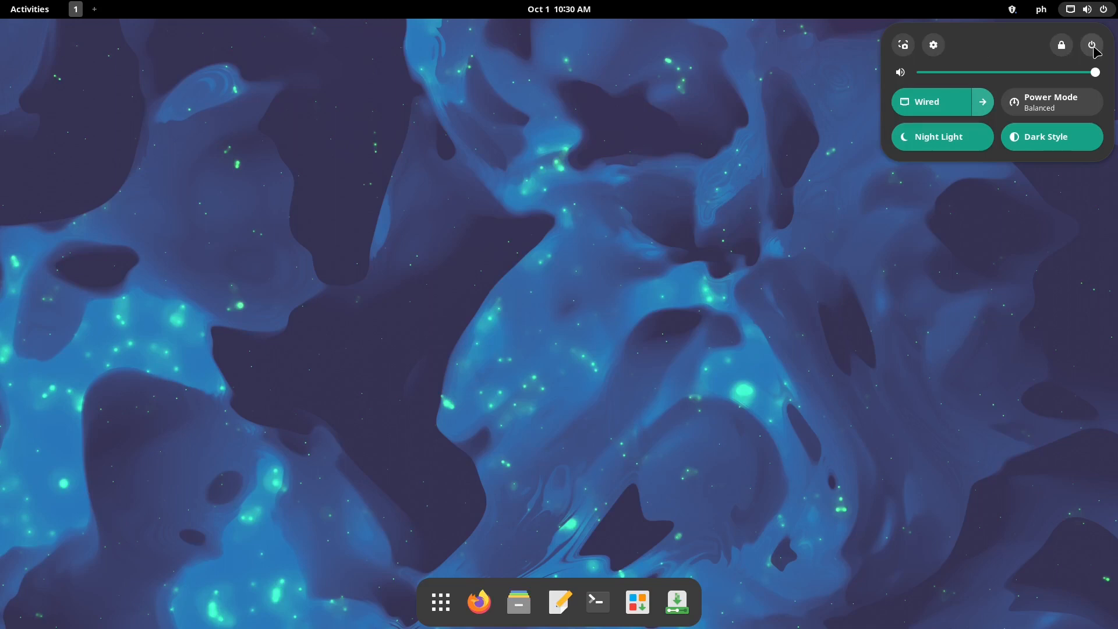
Adjust the volume slider so it ends at maximum, then dismiss quick settings with Super
mouse_move(1095, 72)
left_mouse_down()
mouse_move(995, 80)
mouse_move(1101, 73)
mouse_move(1083, 77)
mouse_move(1097, 95)
mouse_move(1023, 80)
mouse_move(984, 88)
mouse_move(1092, 76)
mouse_move(1081, 78)
left_mouse_up()
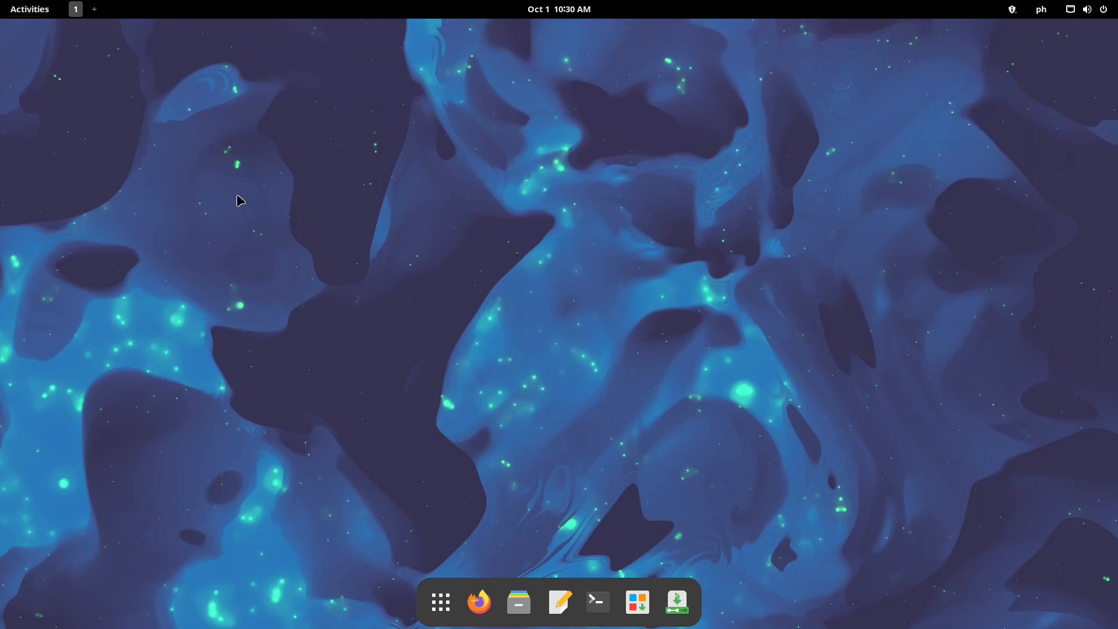
key("super")
key("super")
In Files, open Pictures/Screenshots and view both saved screenshots in the image viewer
left_click(519, 603)
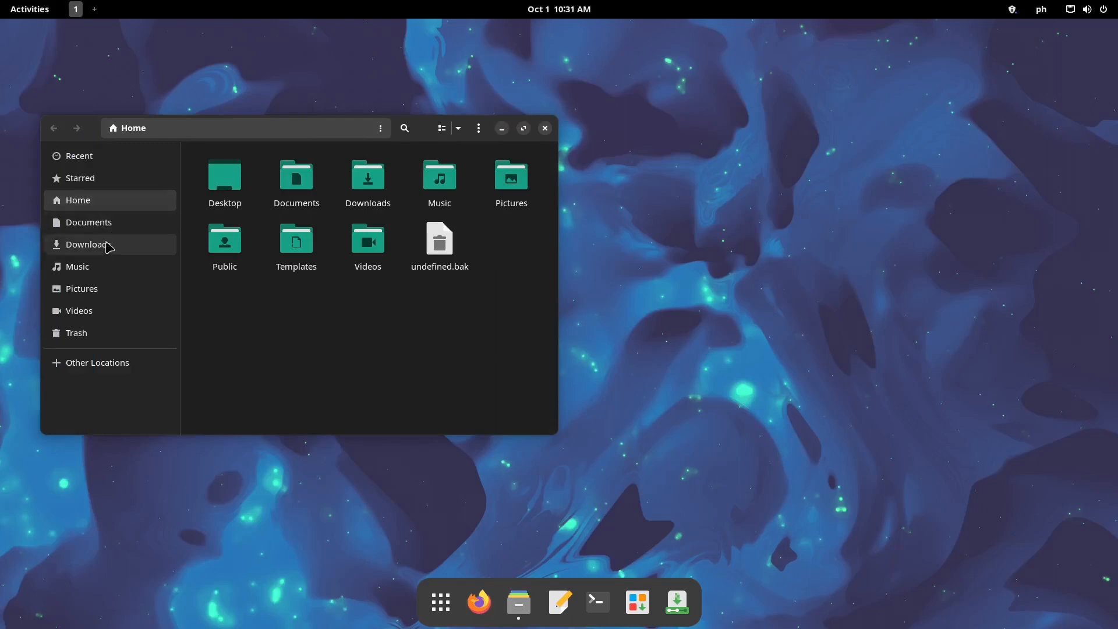
left_click(96, 289)
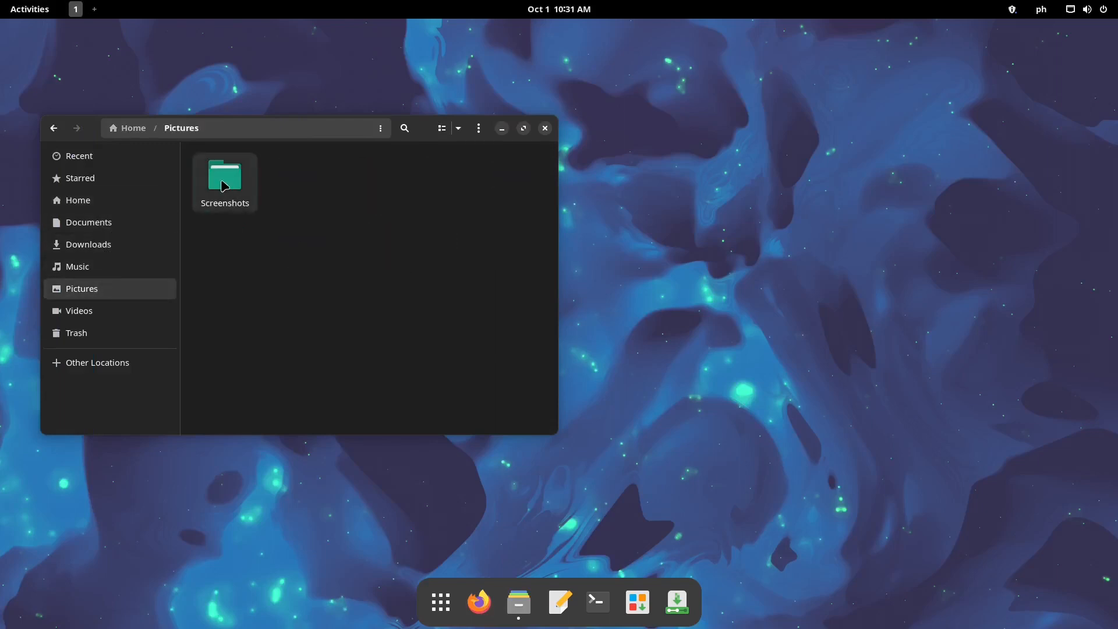
left_click(223, 186)
double_click(236, 196)
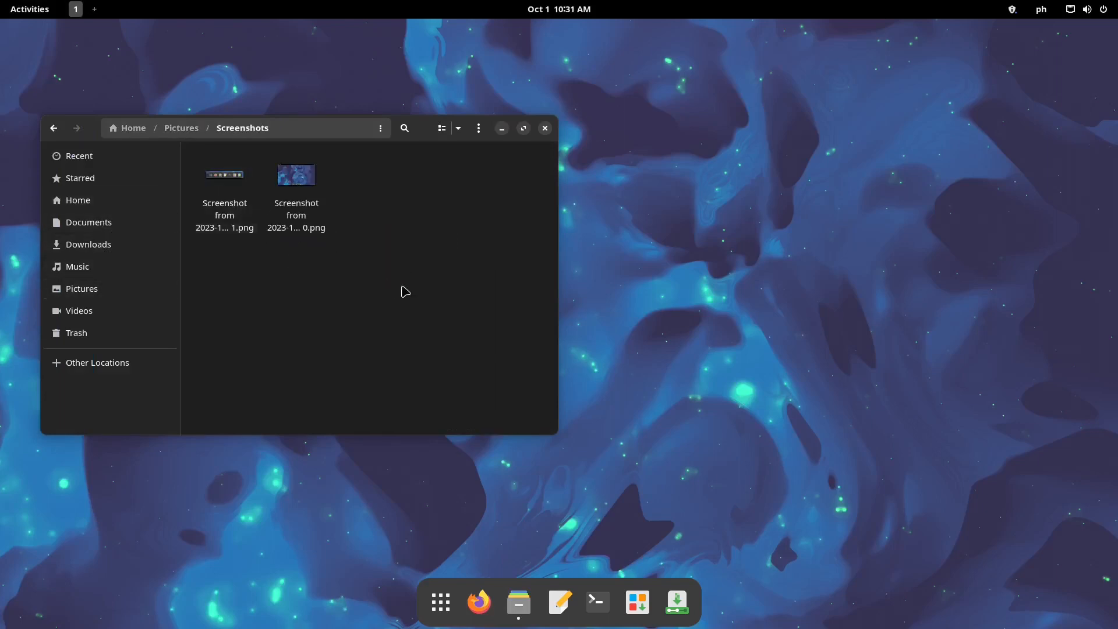
double_click(236, 184)
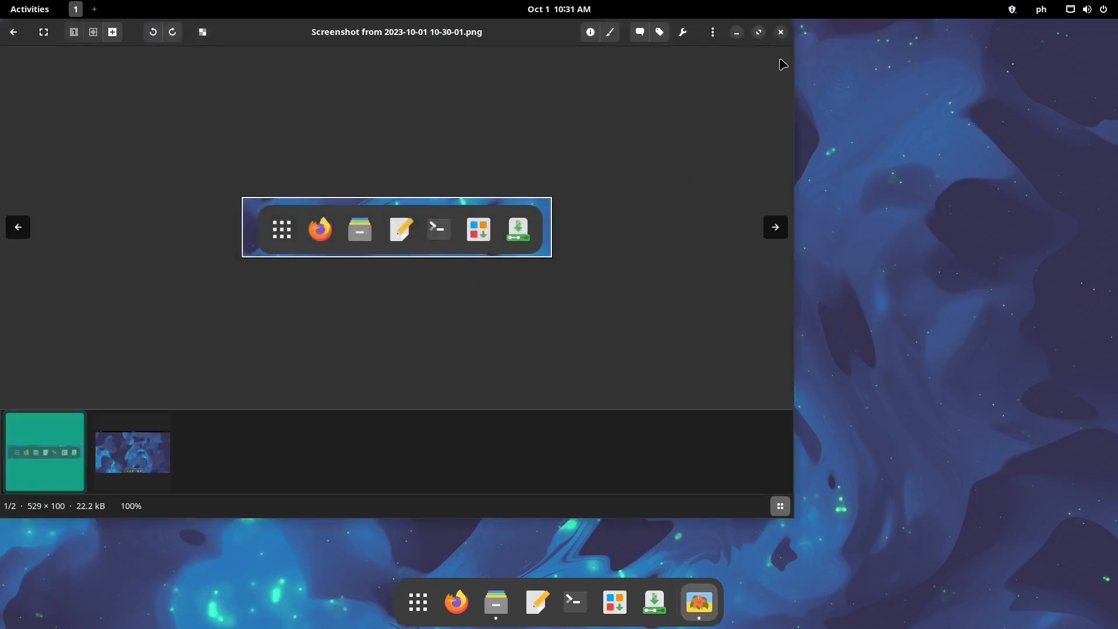
left_click(781, 32)
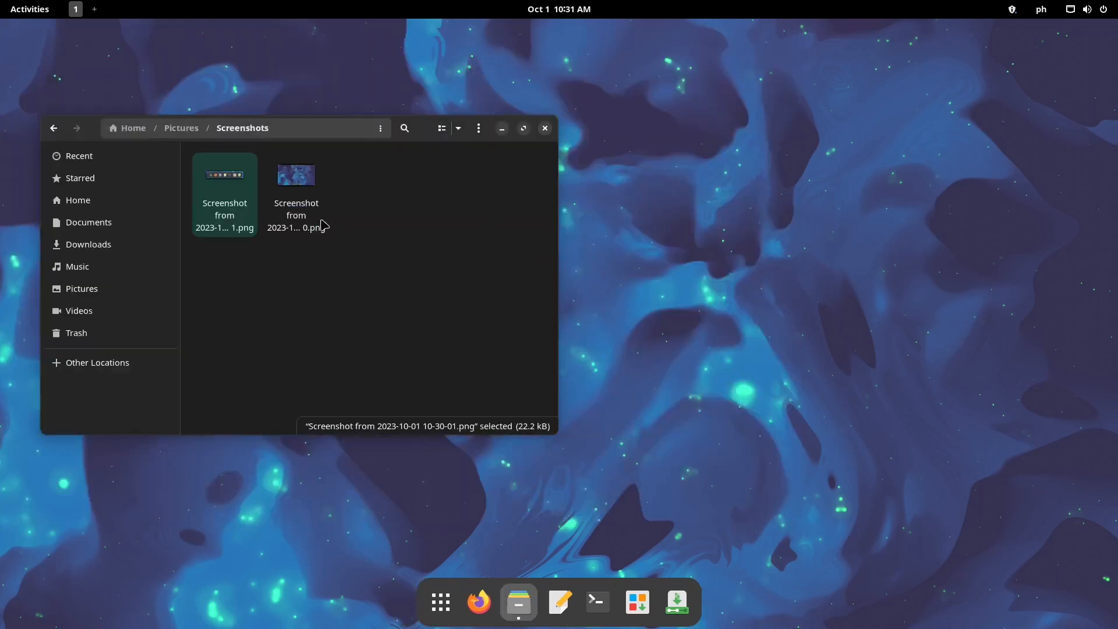
double_click(329, 176)
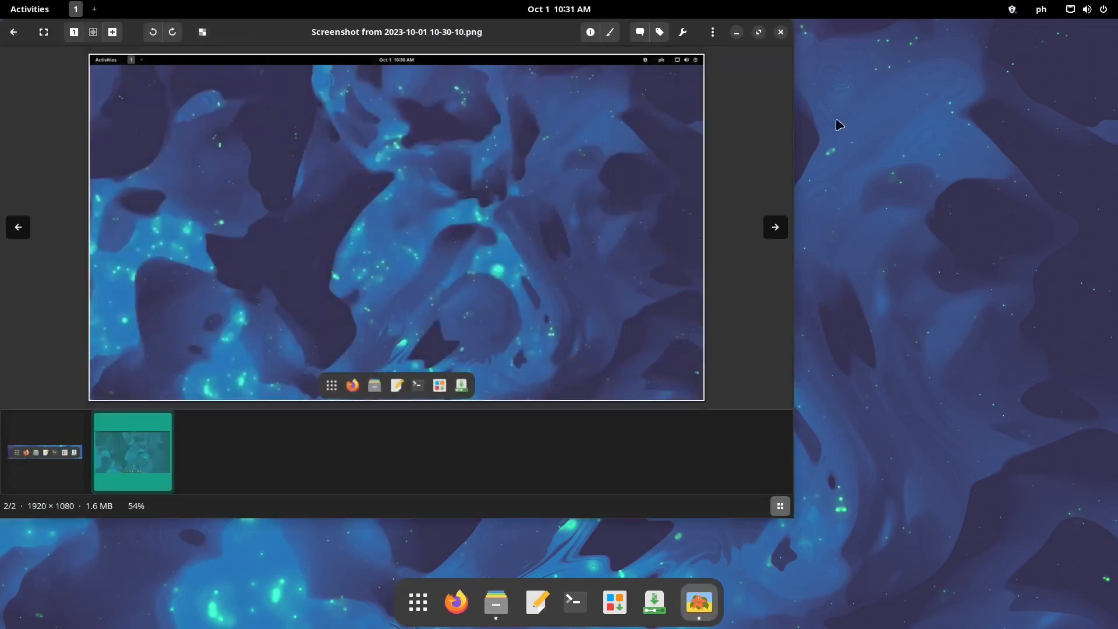
left_click(782, 32)
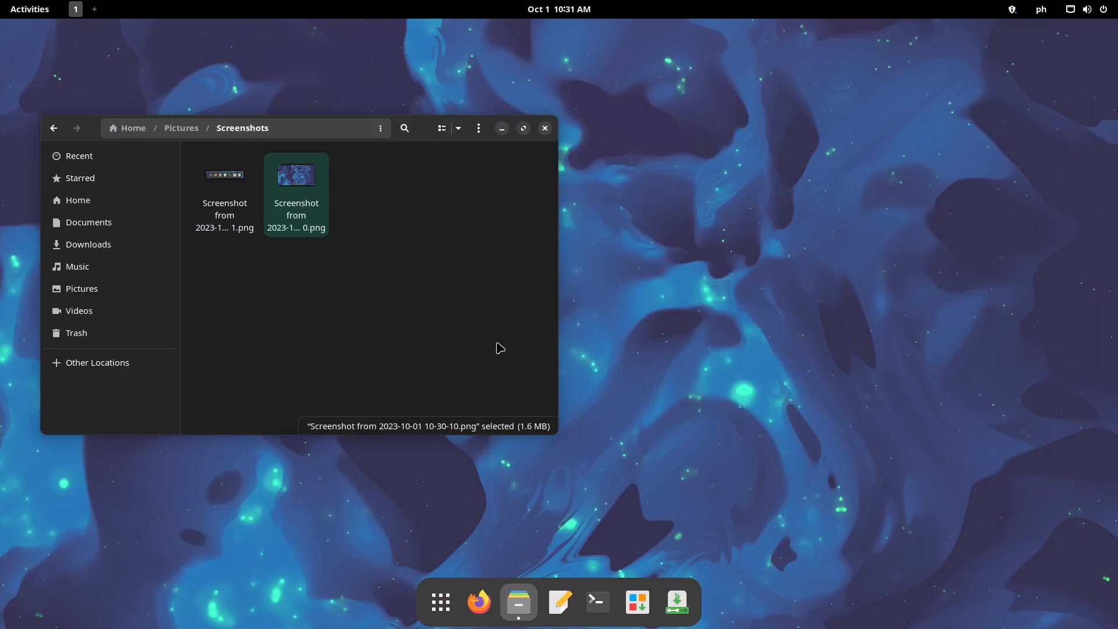
Set the icon size to the largest, enlarge and reposition the Files window, then close it
left_click(459, 136)
left_click(485, 133)
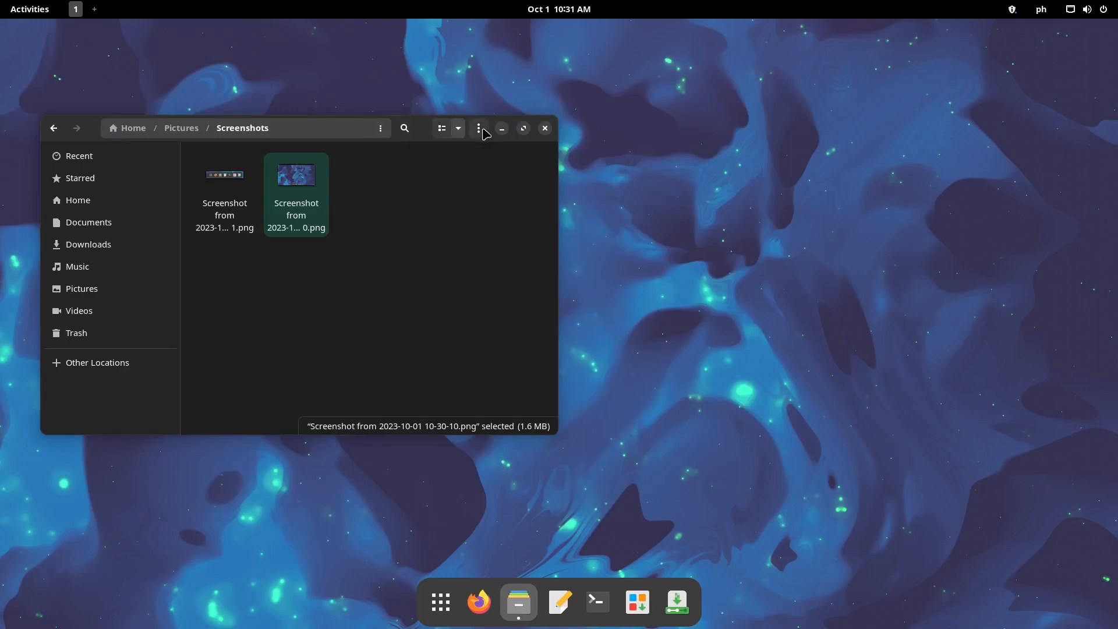
left_click(479, 129)
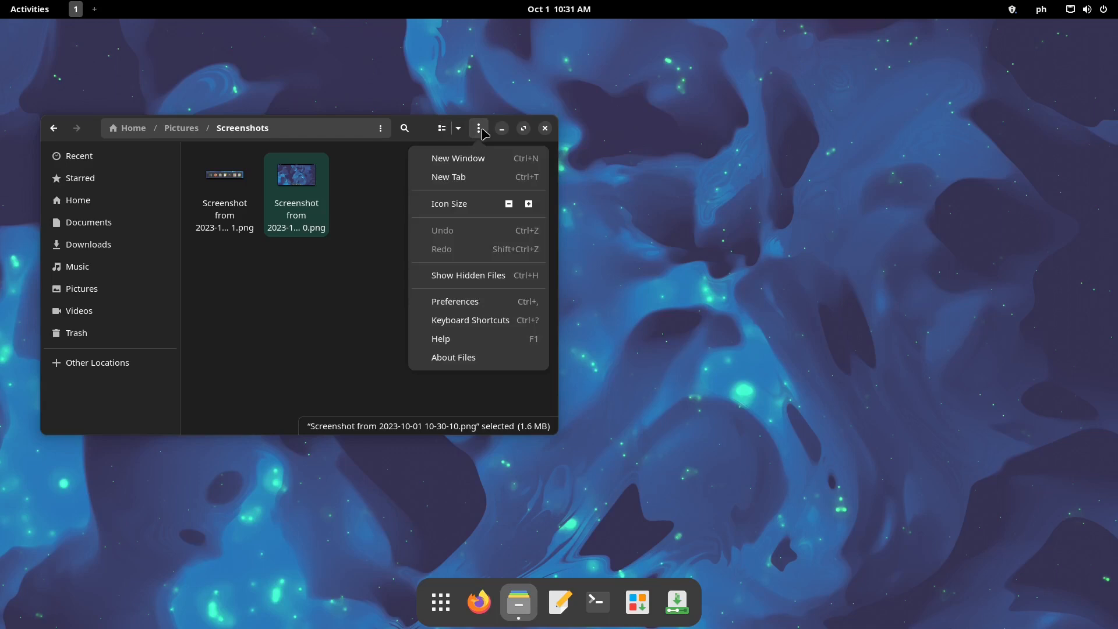
left_click(528, 205)
left_click(528, 205)
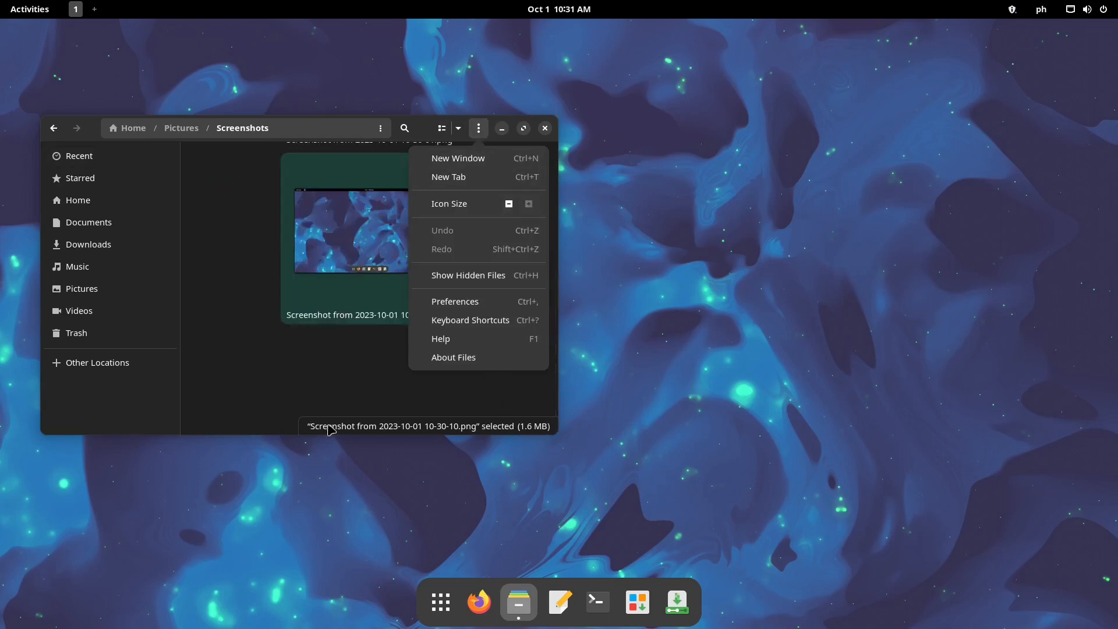
left_click(256, 434)
left_click_drag(257, 434, 237, 569)
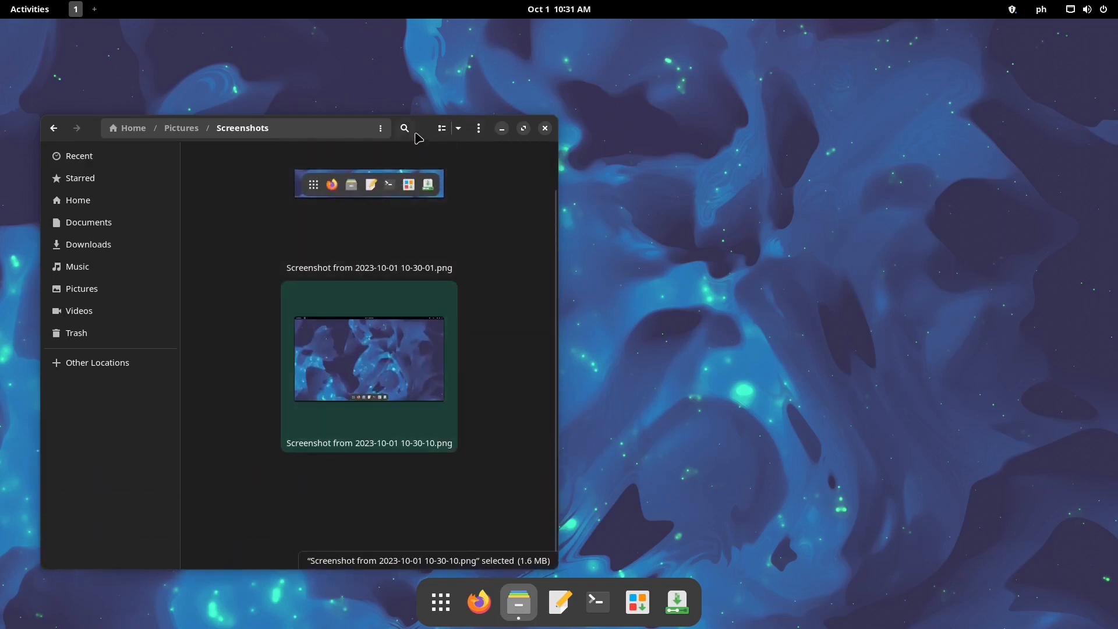
left_click_drag(420, 133, 452, 95)
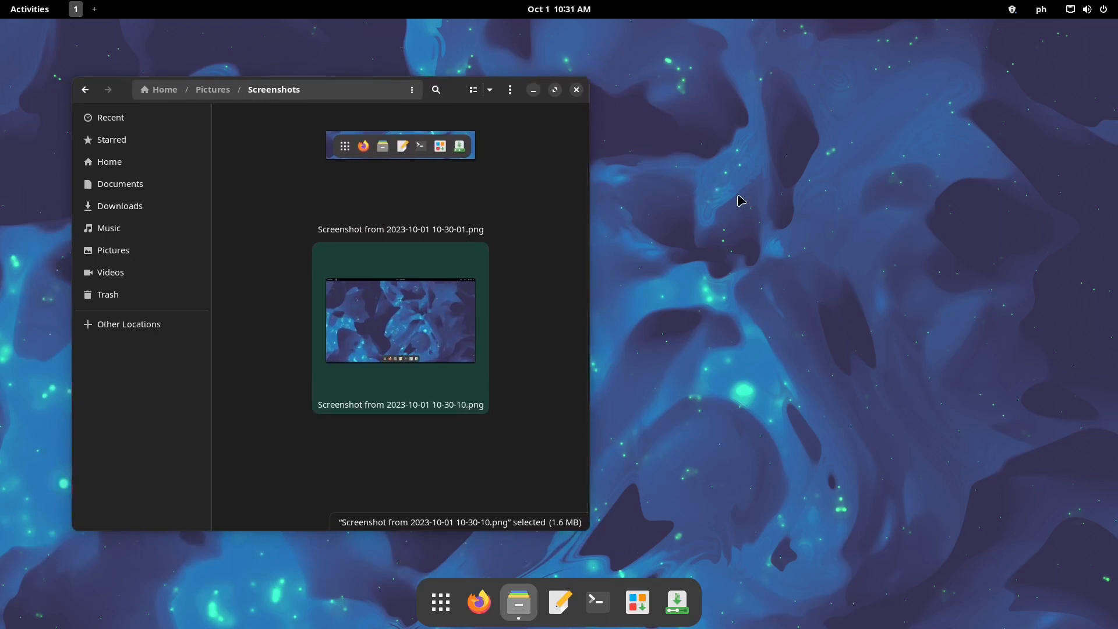
left_click(578, 92)
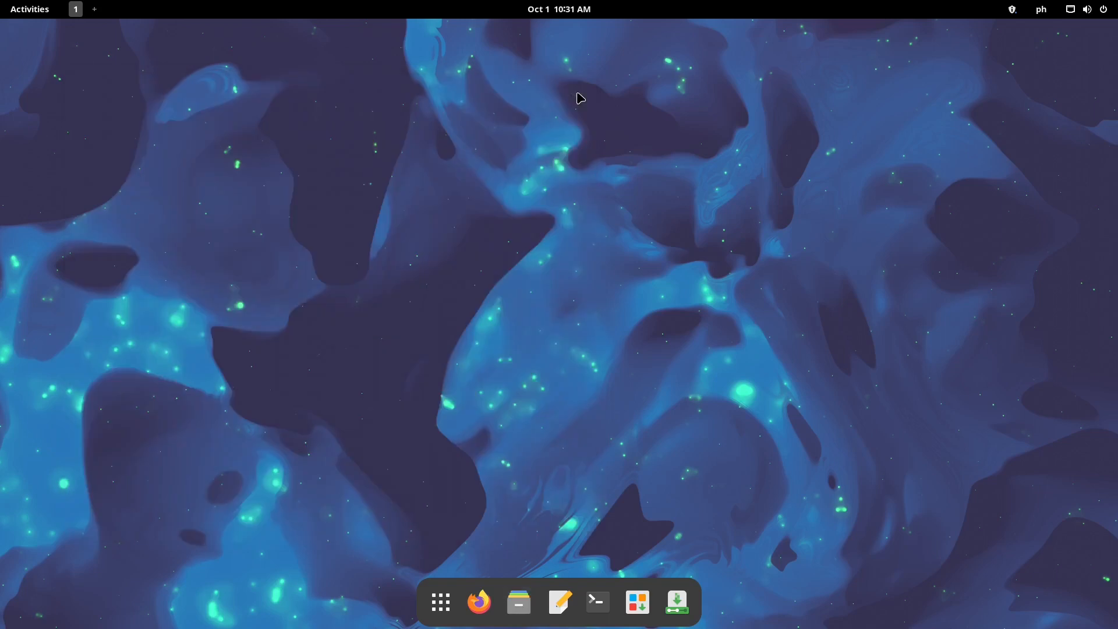
Reopen quick settings, collapse the Power Off submenu, and toggle Night Light off and back on
left_click(1102, 9)
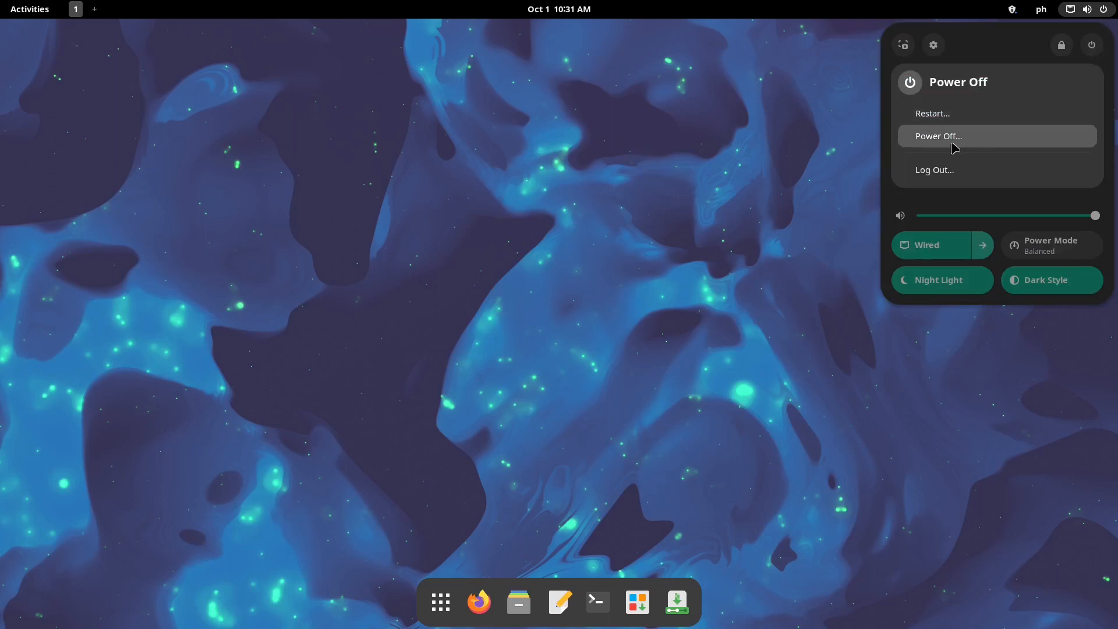
left_click(977, 43)
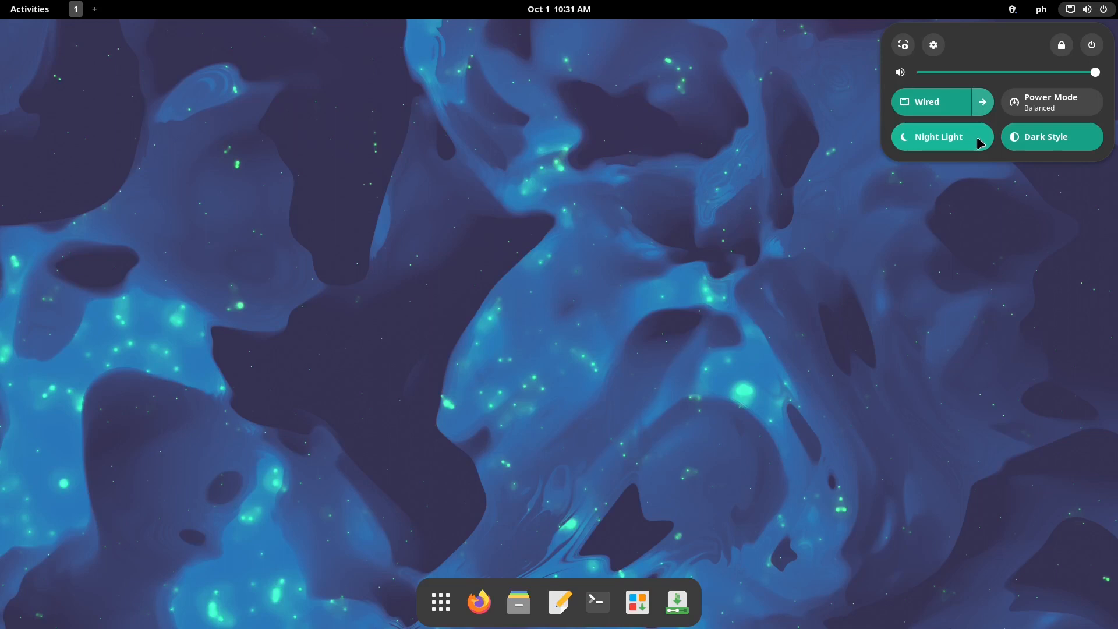
left_click(983, 143)
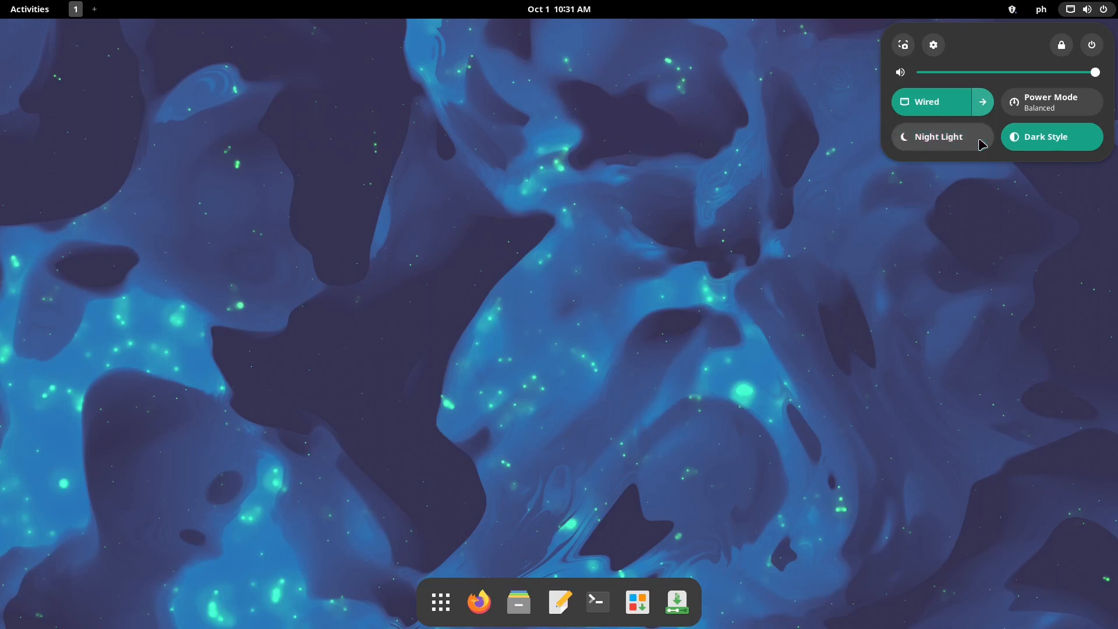
left_click(982, 144)
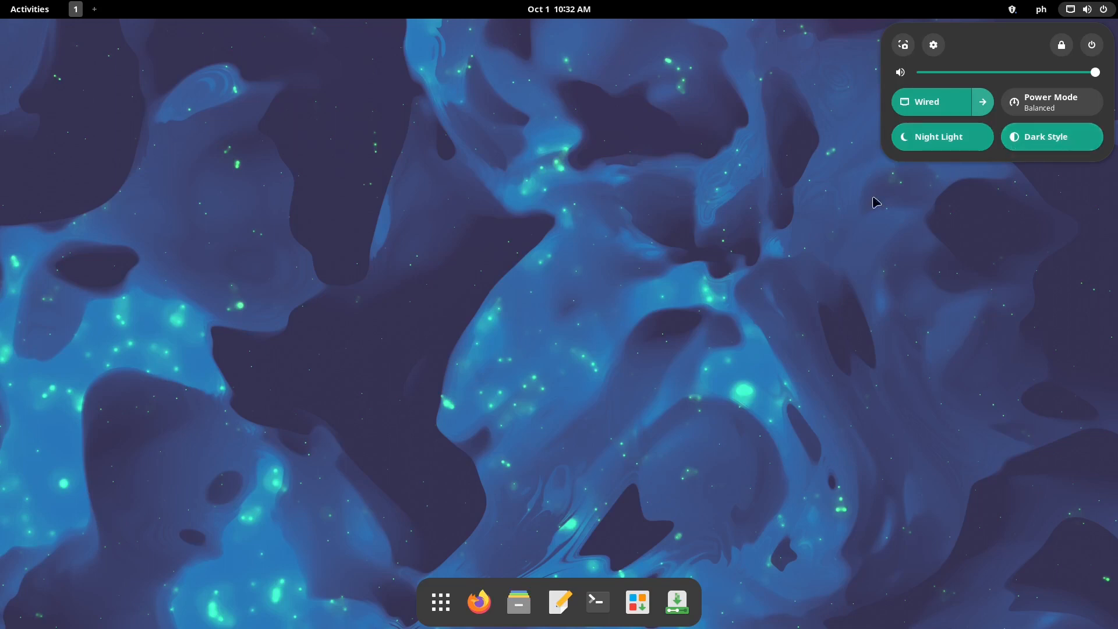
Close quick settings, view the updates menu listing 224 available updates, then dismiss it
left_click(808, 206)
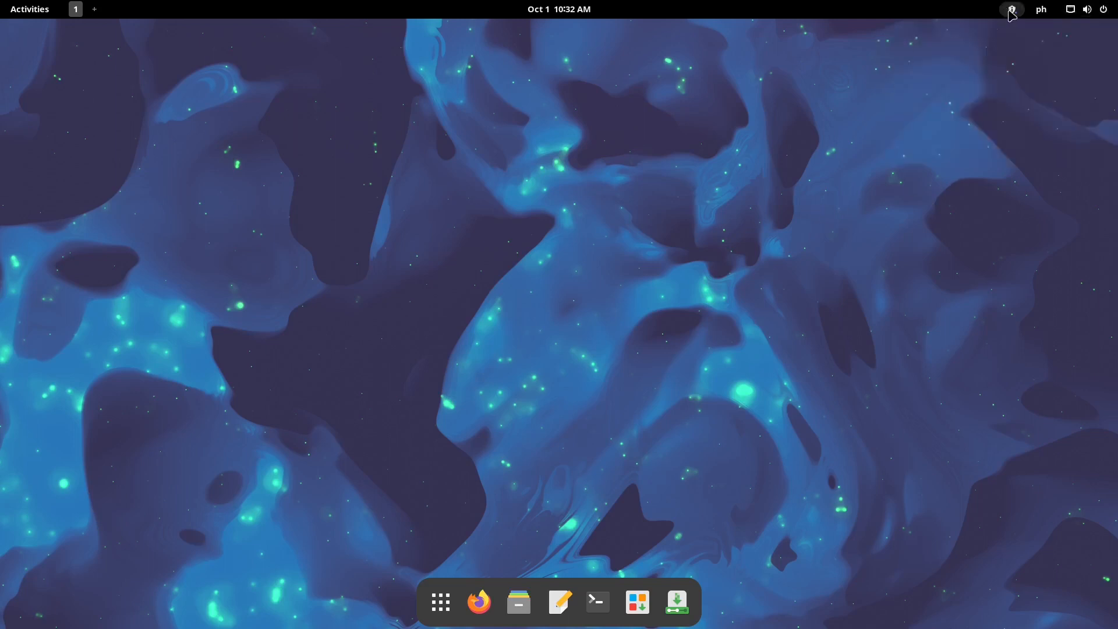
left_click(1012, 9)
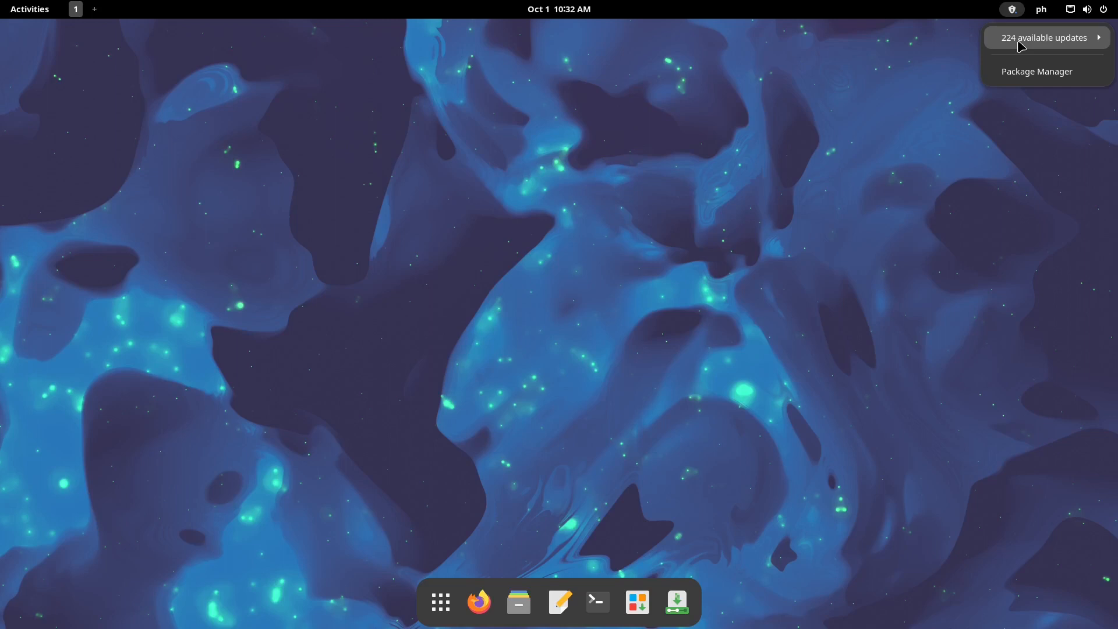
left_click(792, 79)
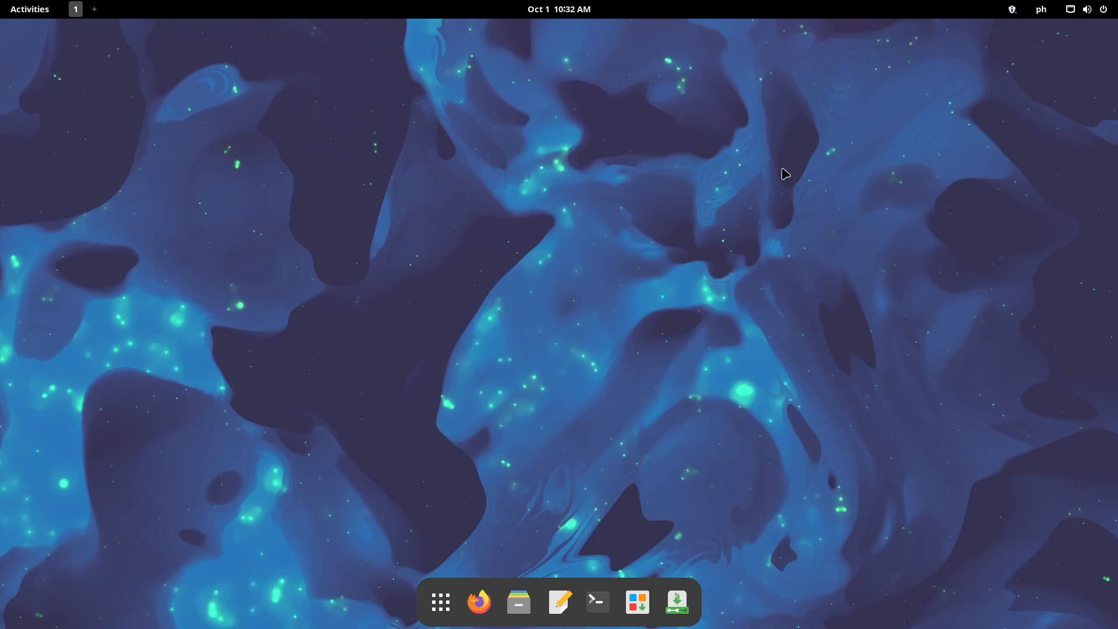
Choose Power Off from the quick settings power options and confirm it in the dialog
left_click(1105, 9)
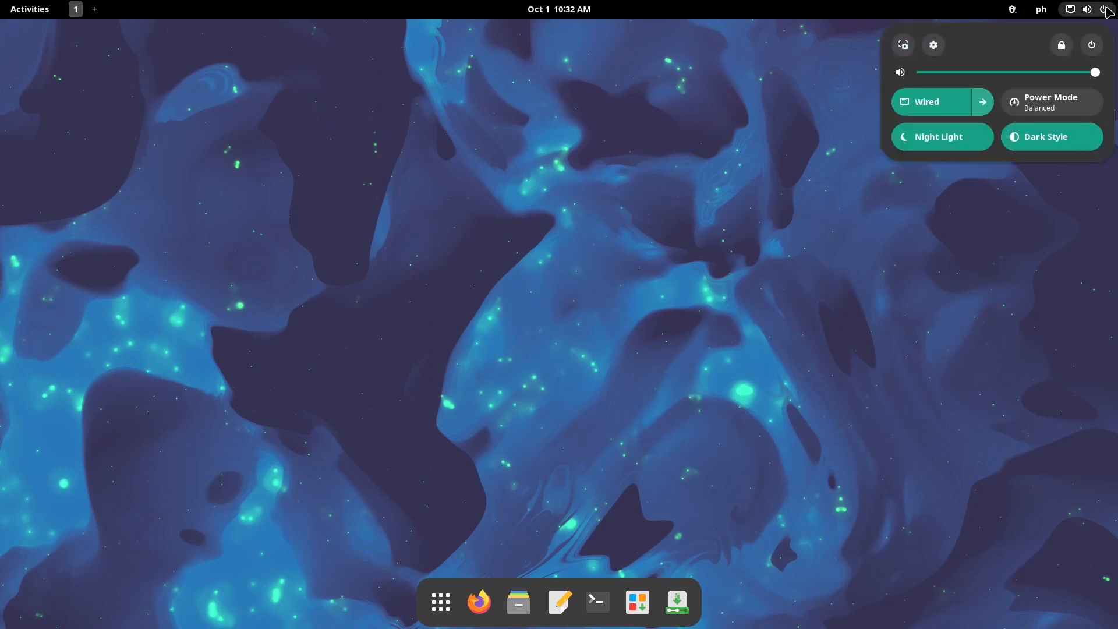
left_click(1094, 46)
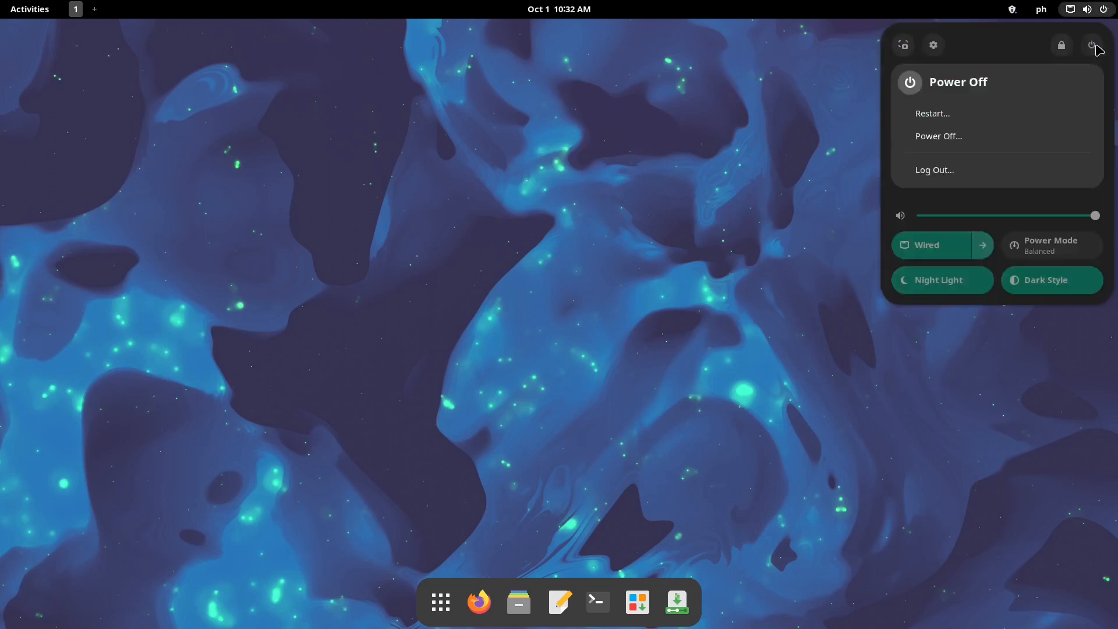
left_click(975, 142)
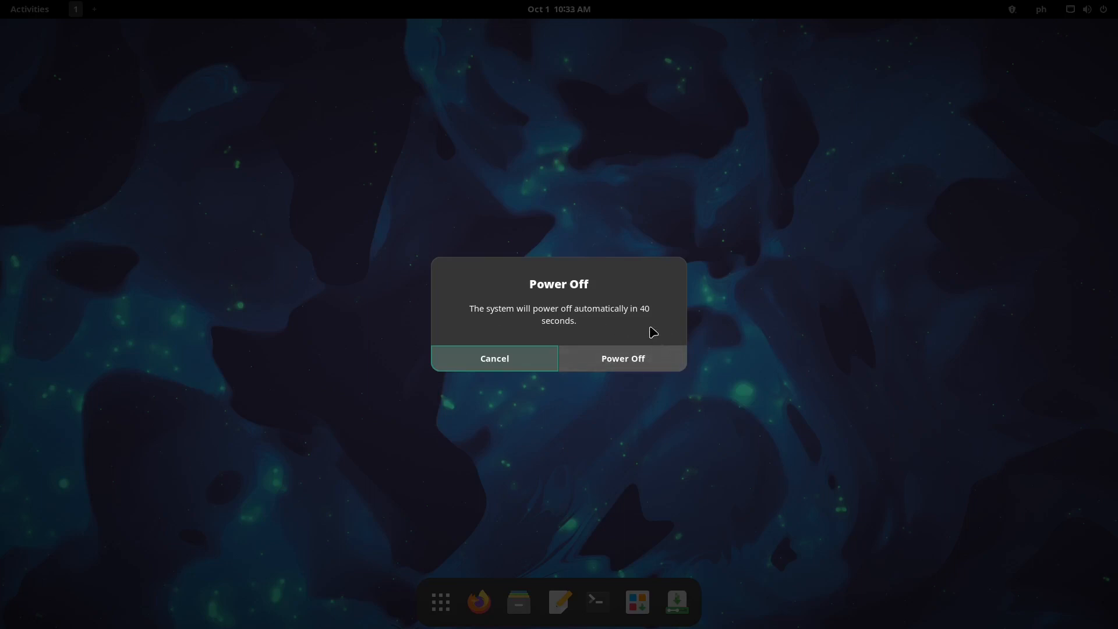
left_click(659, 357)
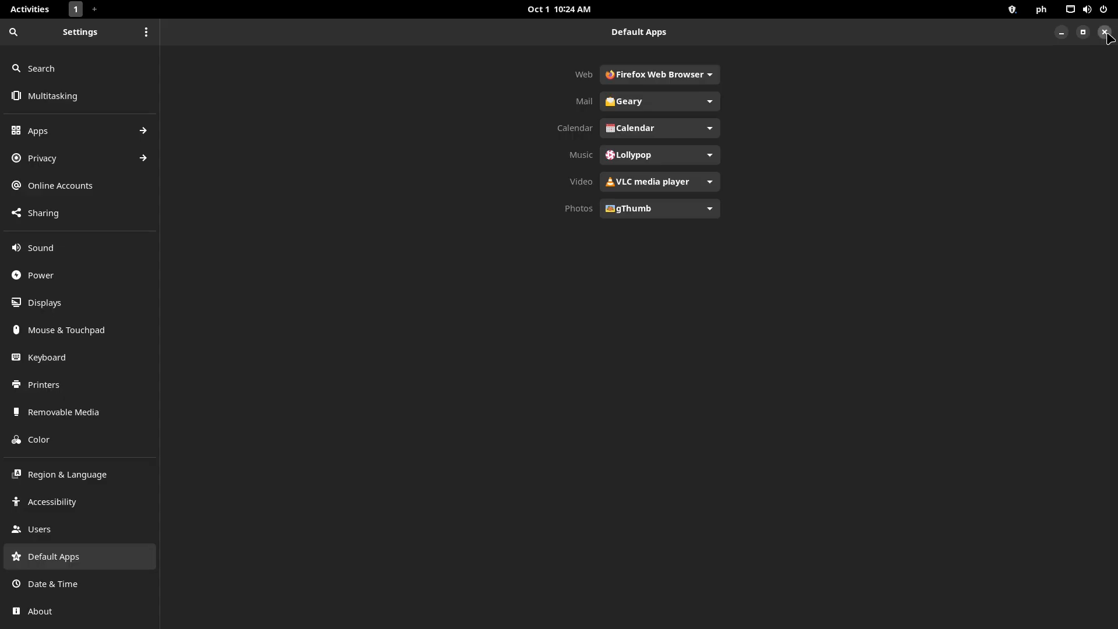
Close the Settings window, then launch and close Add/Remove Software from the dock
left_click(1105, 32)
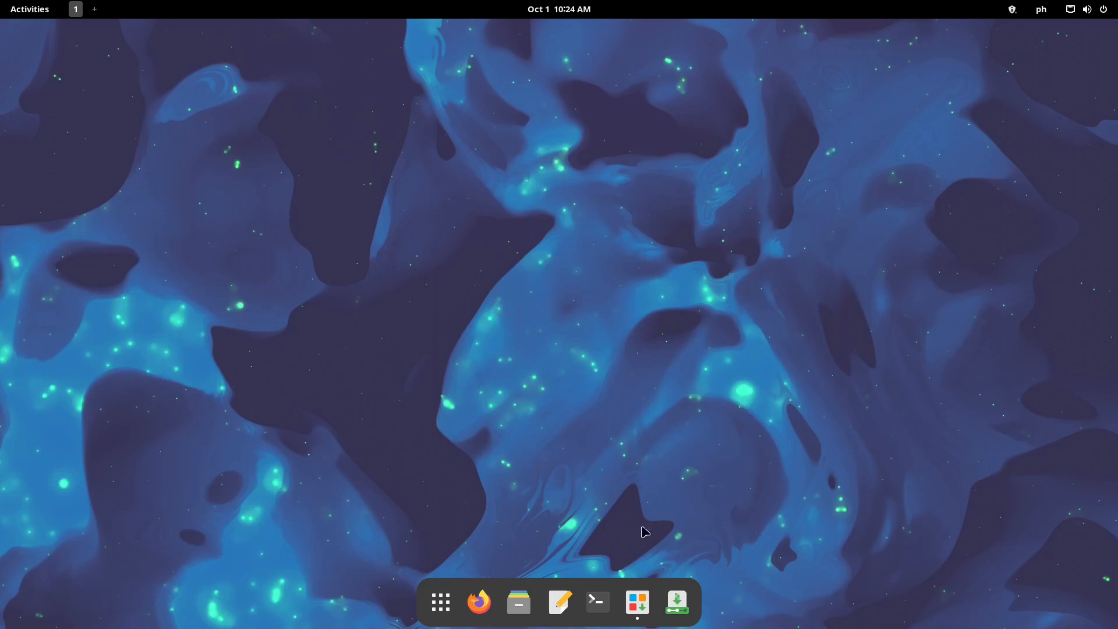
left_click(637, 602)
left_click(1108, 36)
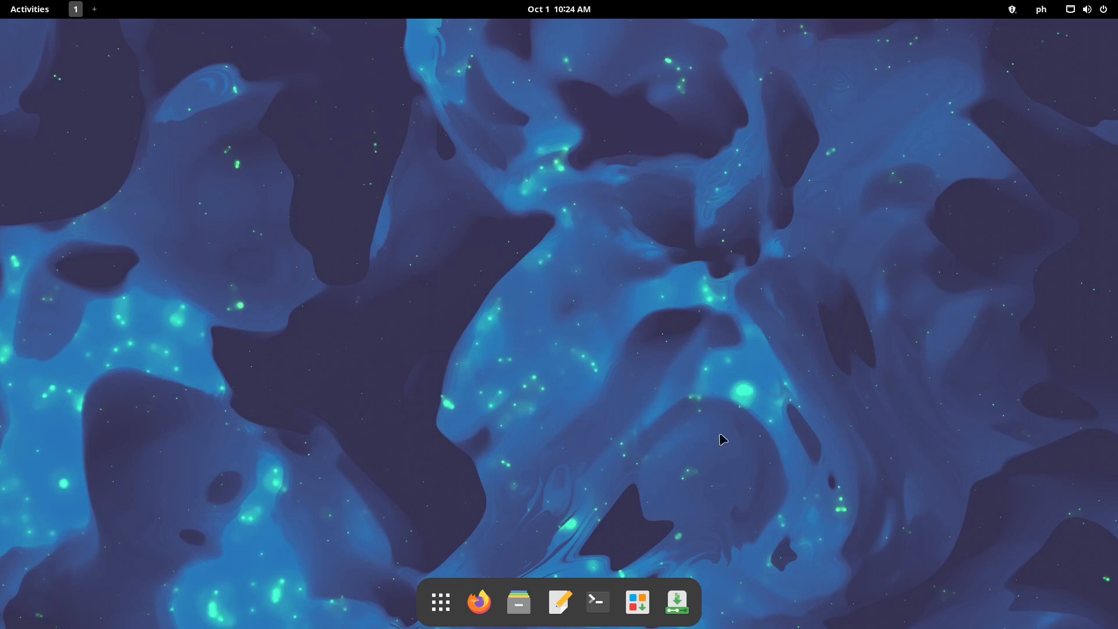
Launch Web Apps from the app grid and start a new web app entry
left_click(441, 603)
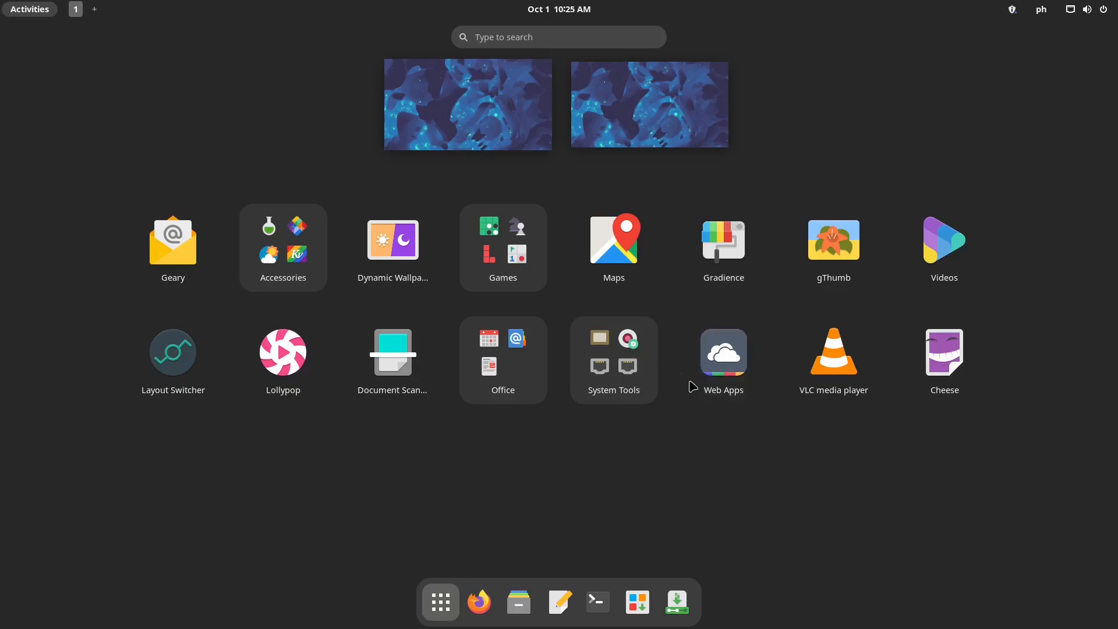
left_click(733, 356)
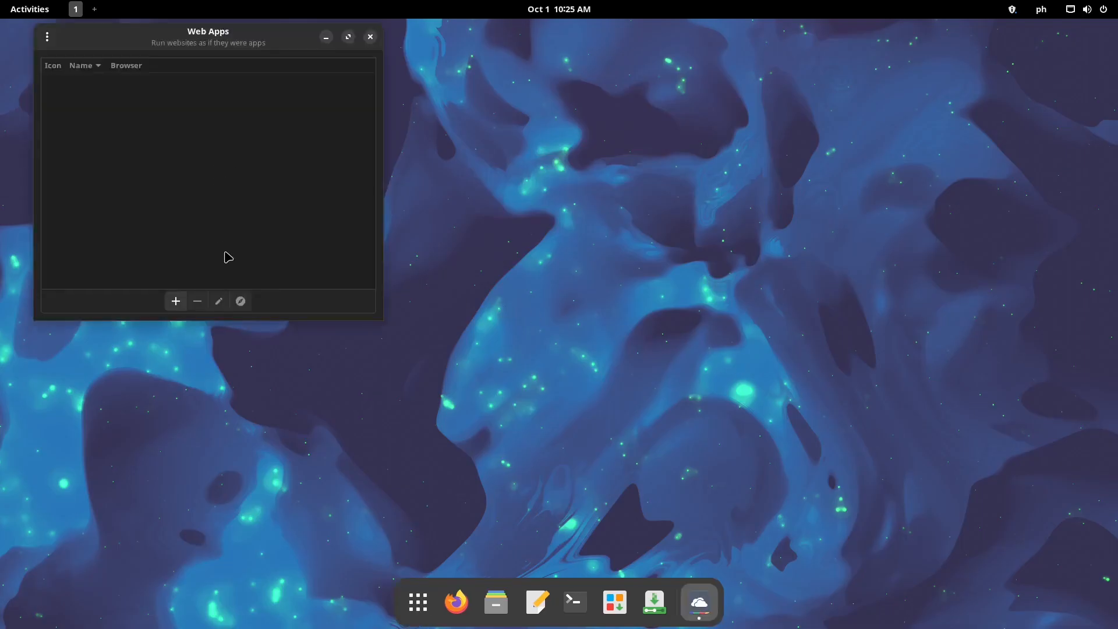
left_click(175, 301)
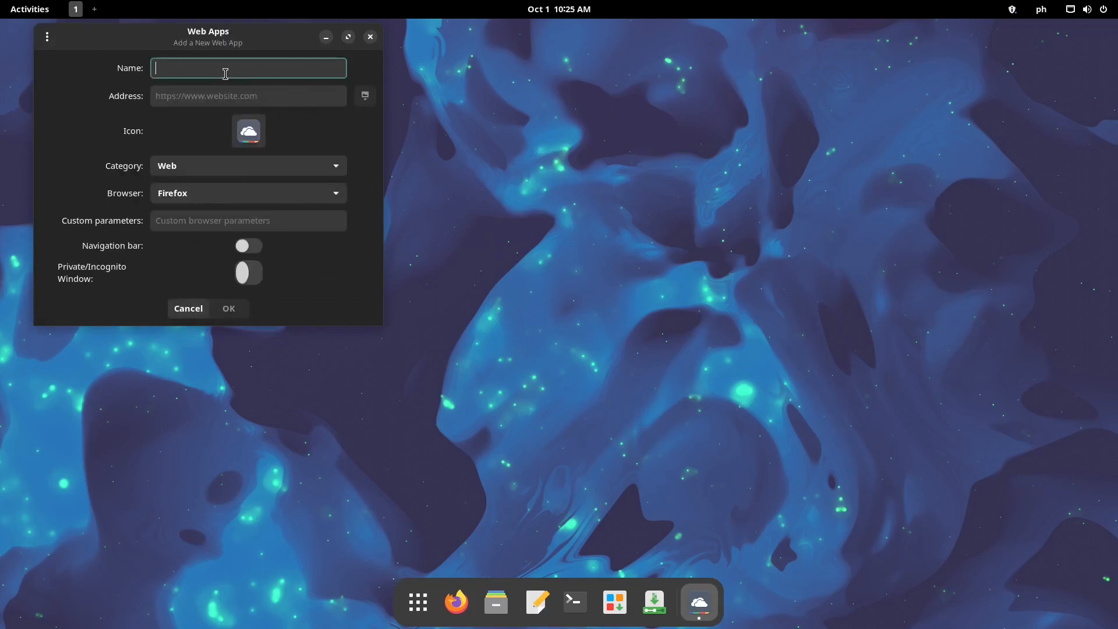
type("photopea.com")
key("BackSpace")
key("BackSpace")
key("BackSpace")
key("BackSpace")
left_click(189, 96)
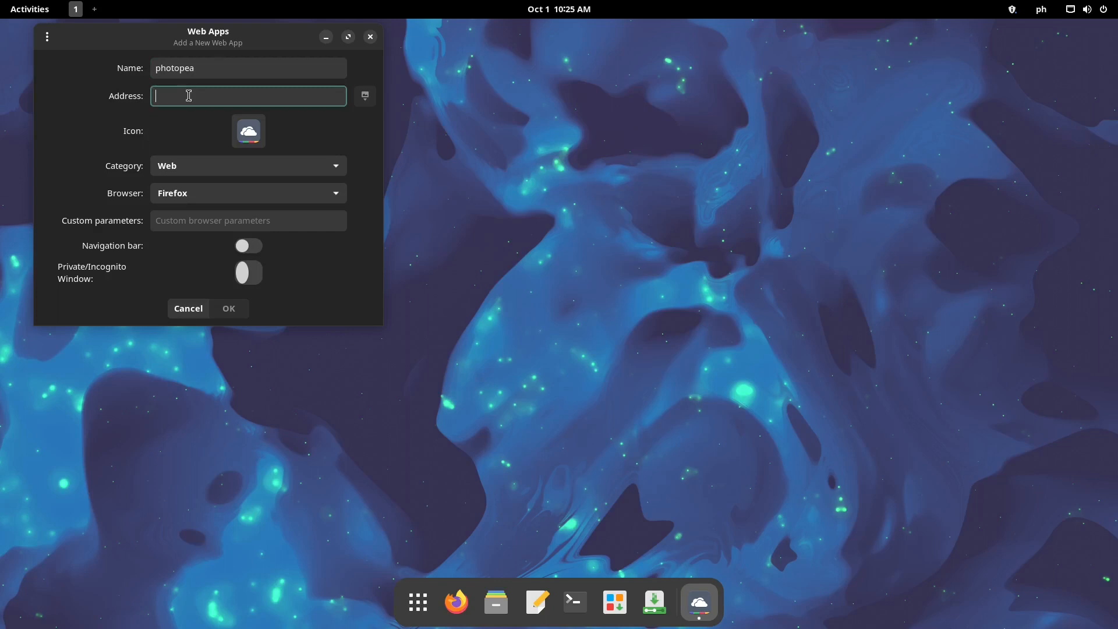
type("www.")
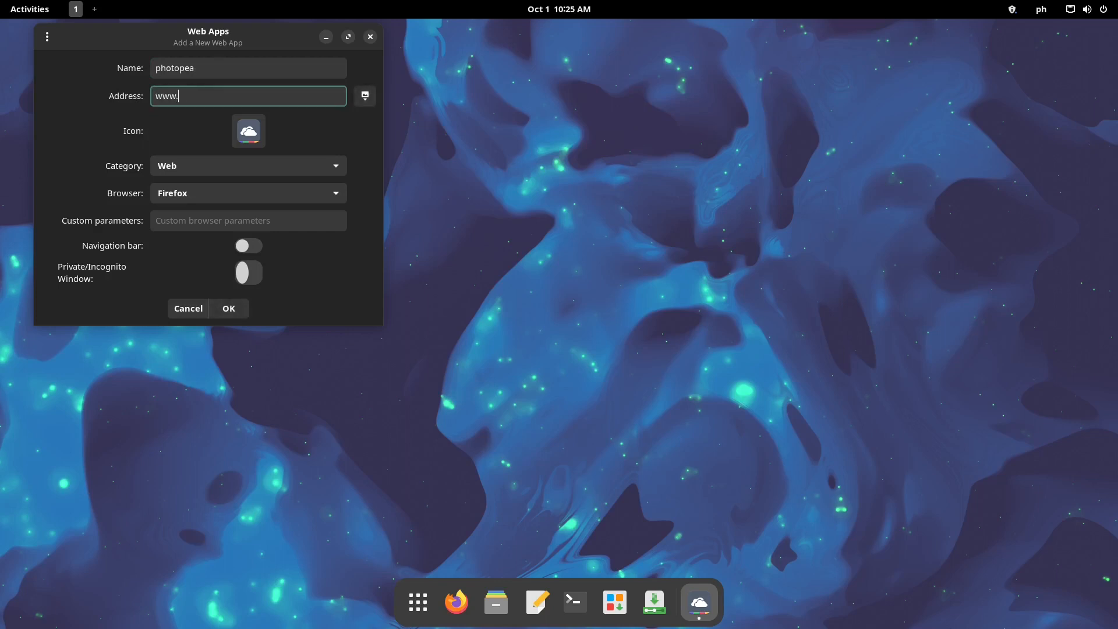
type("photopea.com")
Keep category Web and browser Firefox, enable Private/Incognito Window, and save the app
left_click(311, 169)
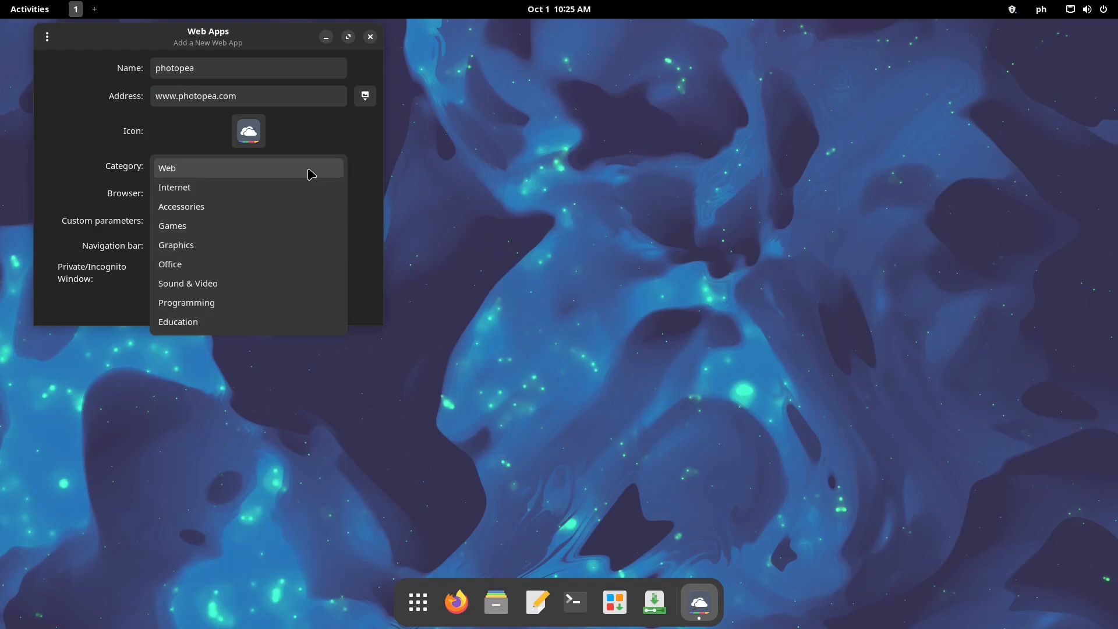
left_click(311, 169)
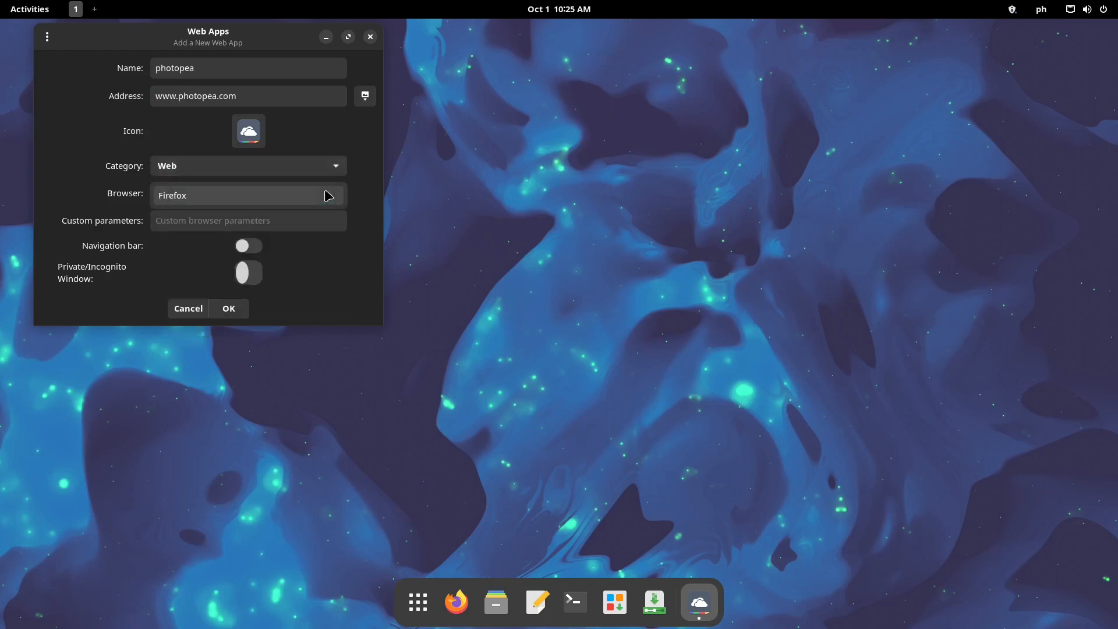
left_click(364, 230)
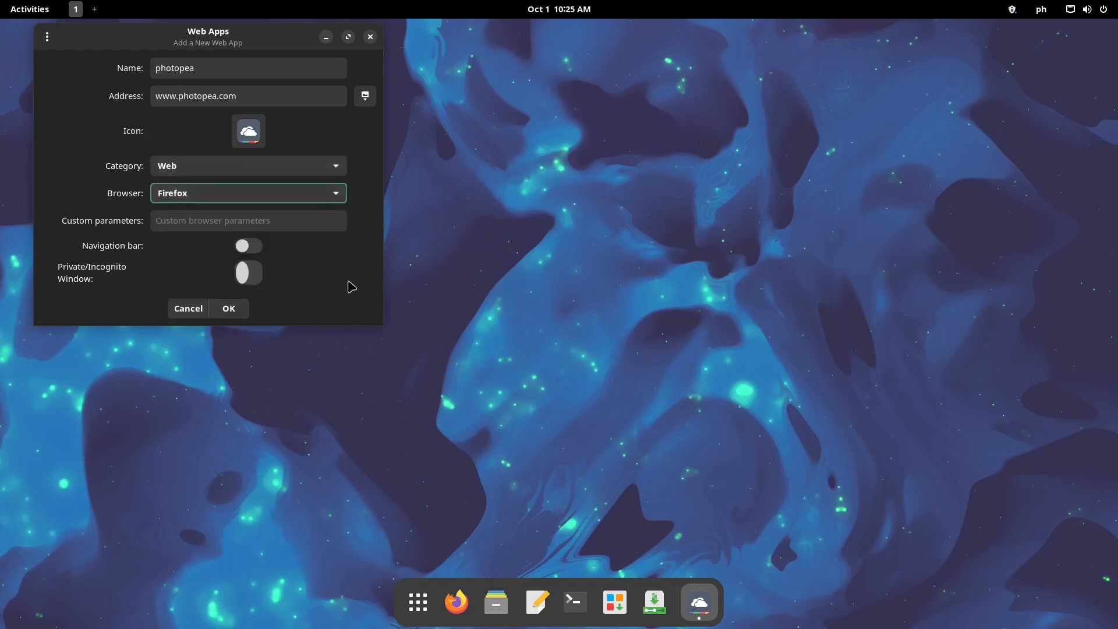
left_click(251, 273)
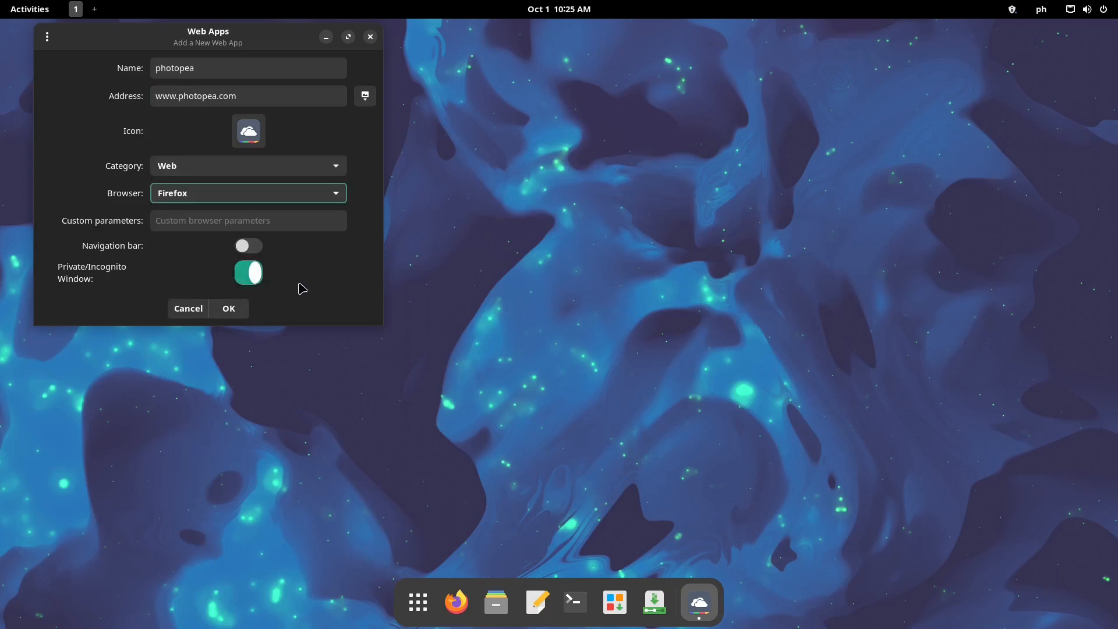
left_click(239, 313)
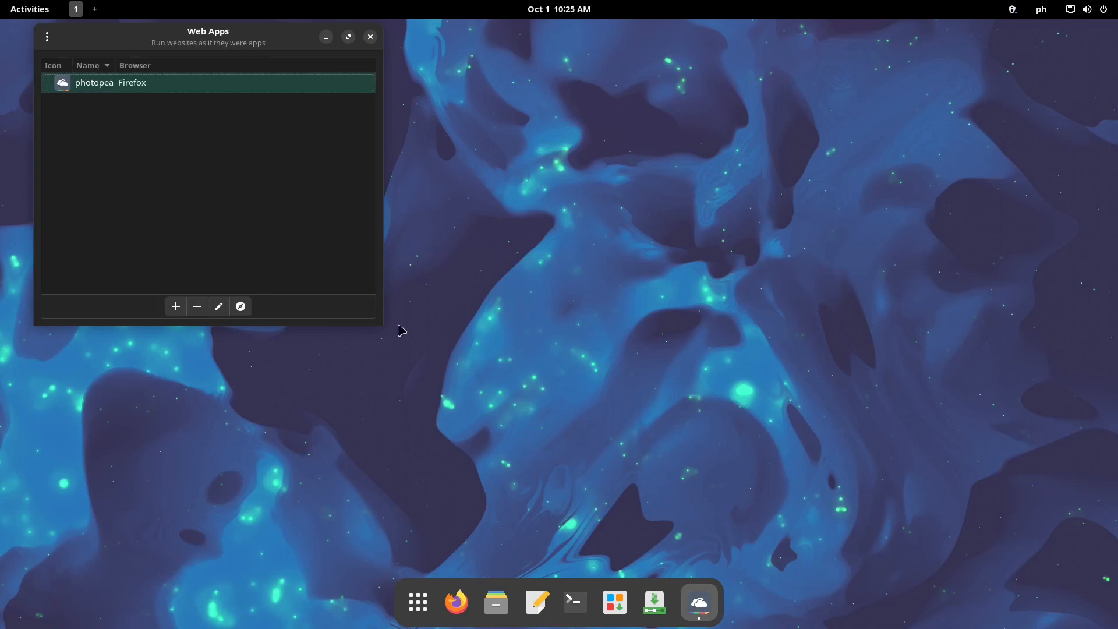
Check the main menu, select photopea, start and cancel another web app, then minimize Web Apps
left_click(49, 39)
left_click(49, 39)
left_click(223, 90)
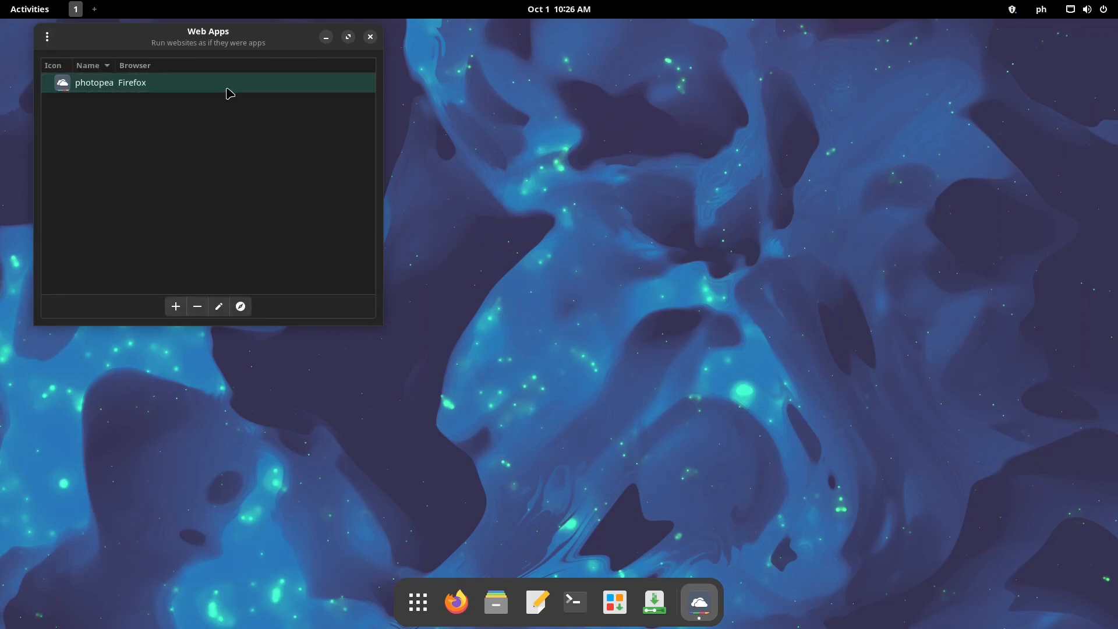
left_click(174, 307)
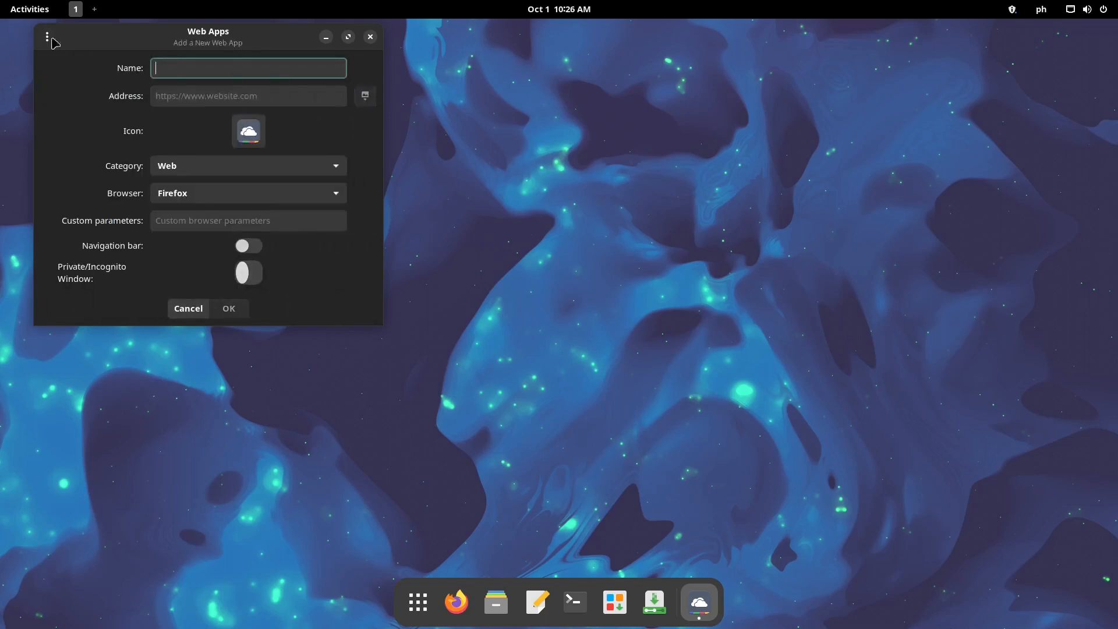
left_click(182, 307)
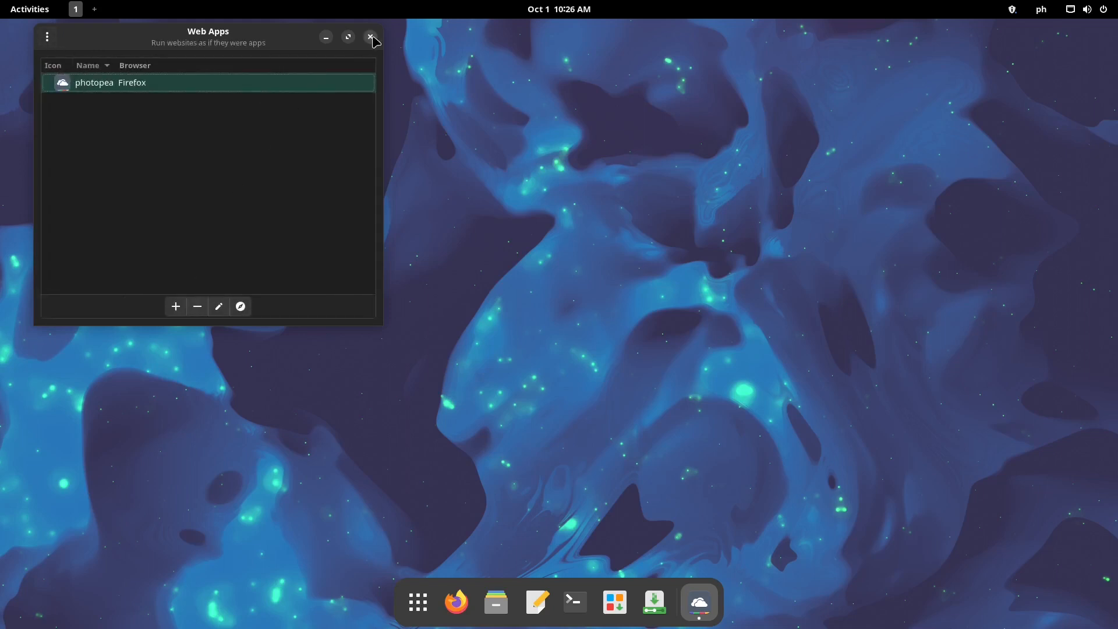
left_click(326, 36)
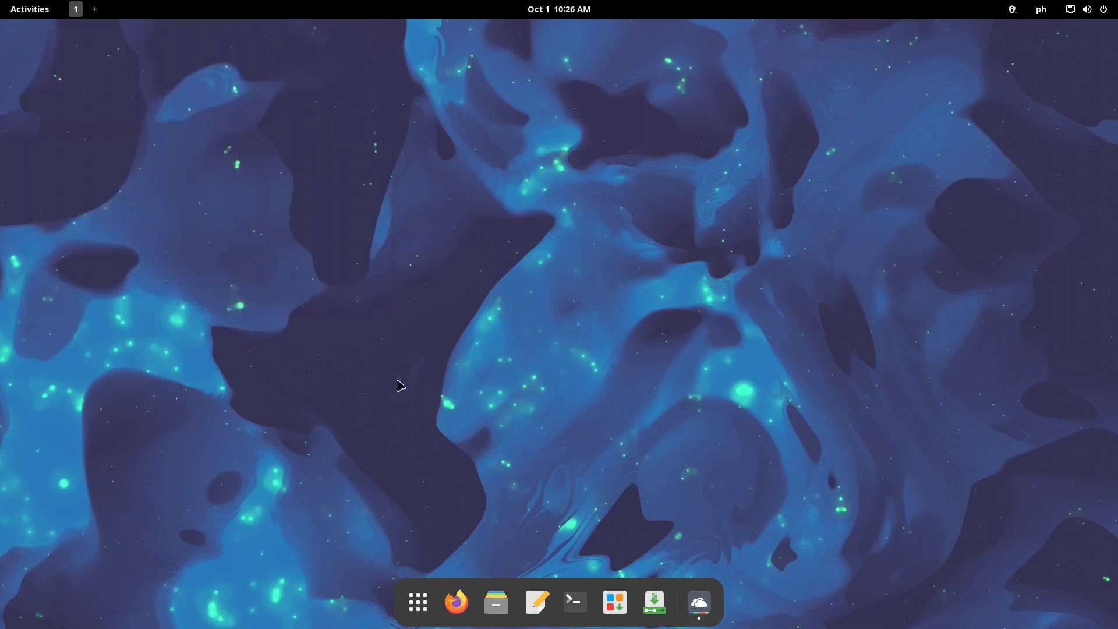
Launch photopea from the app grid, dismiss its welcome splash, maximize, then close it
left_click(432, 604)
left_click(183, 476)
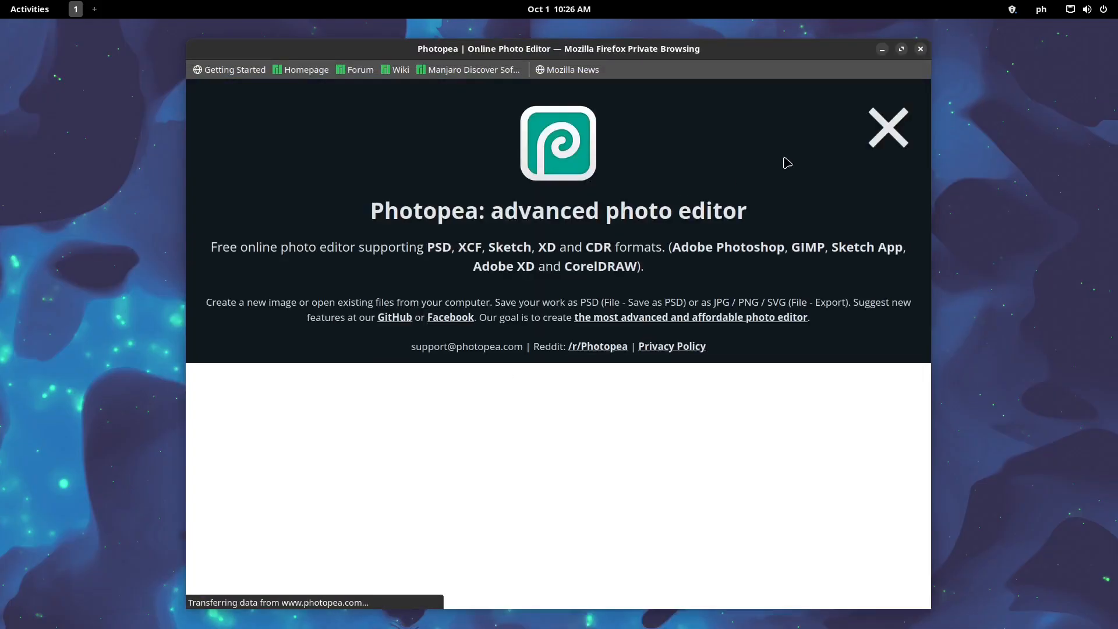
left_click(888, 142)
double_click(857, 50)
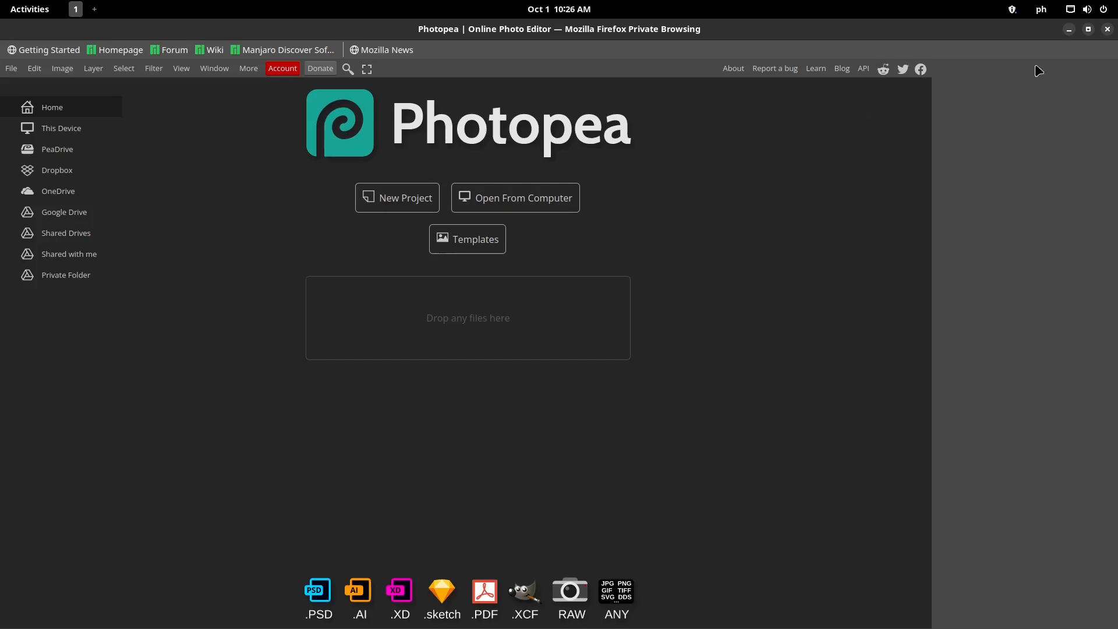
left_click(1109, 32)
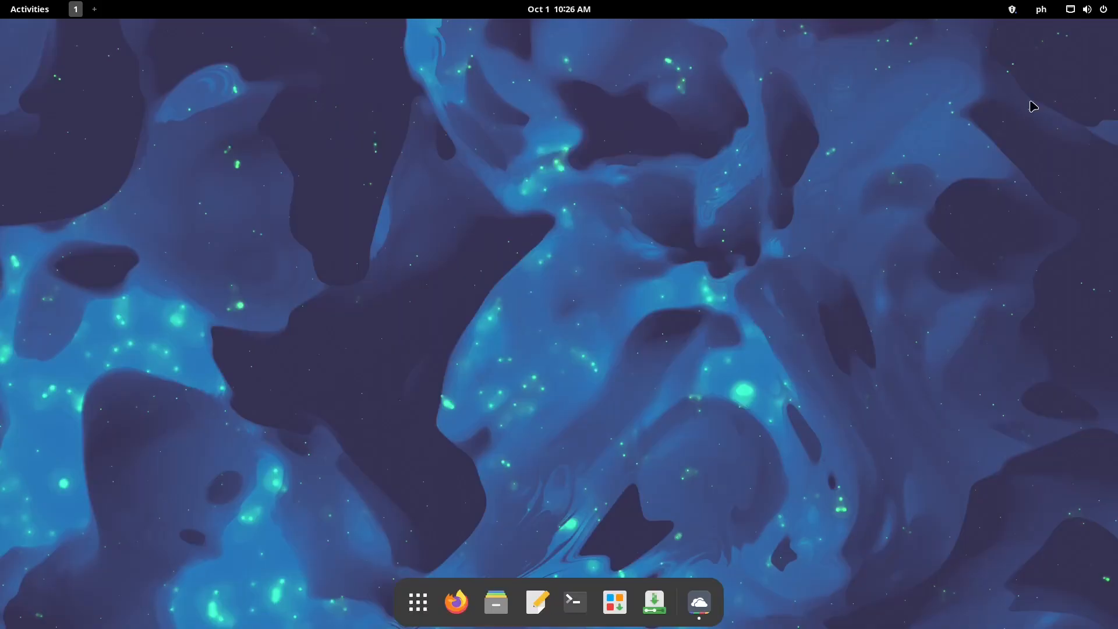
Restore Web Apps and open the photopea entry for editing
left_click(699, 603)
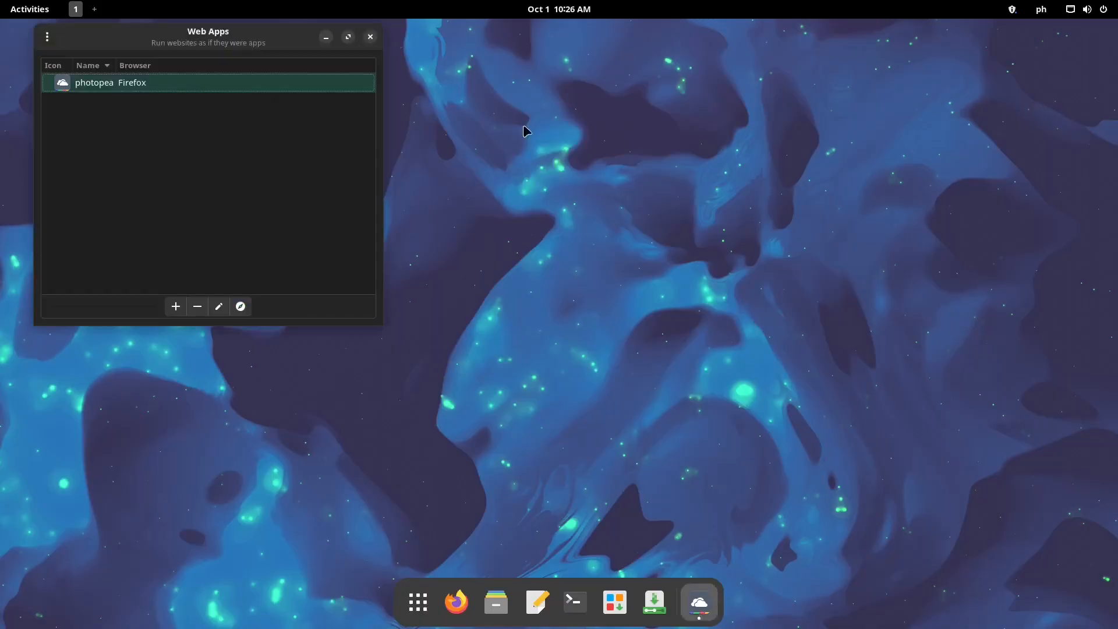
left_click(98, 87)
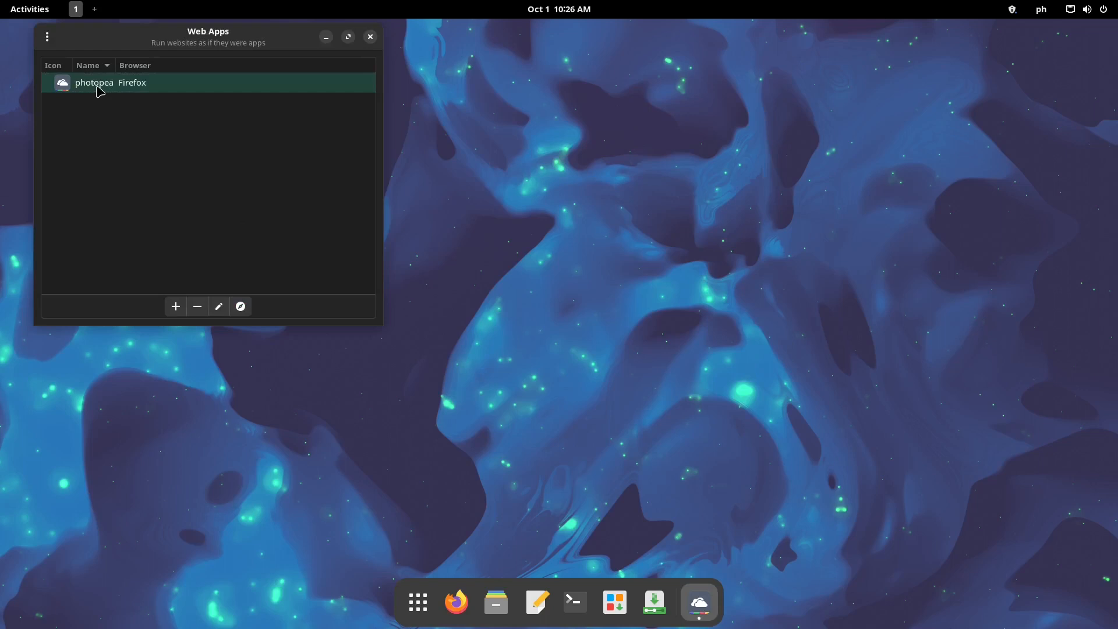
left_click(219, 307)
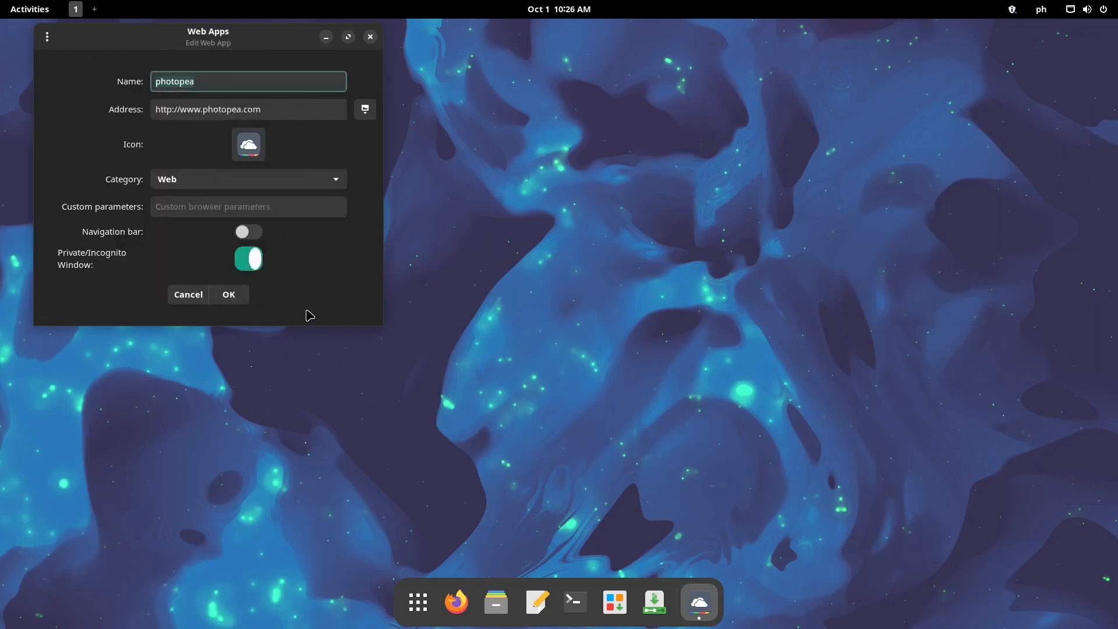
Browse the Applications icon category, then open the file picker for a custom icon image
left_click(257, 156)
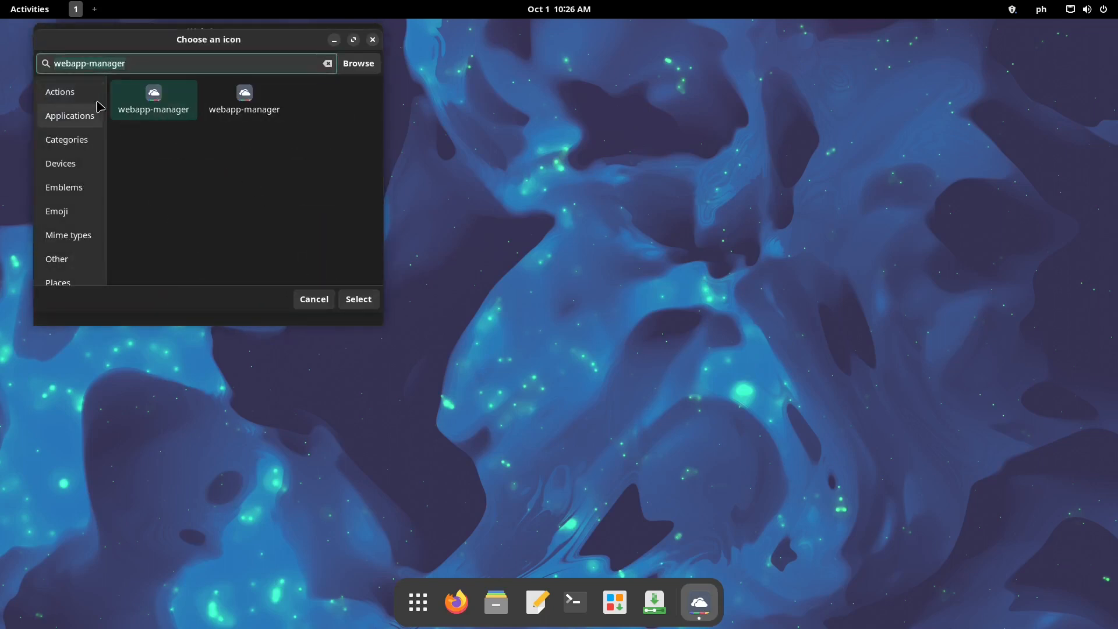
left_click(81, 116)
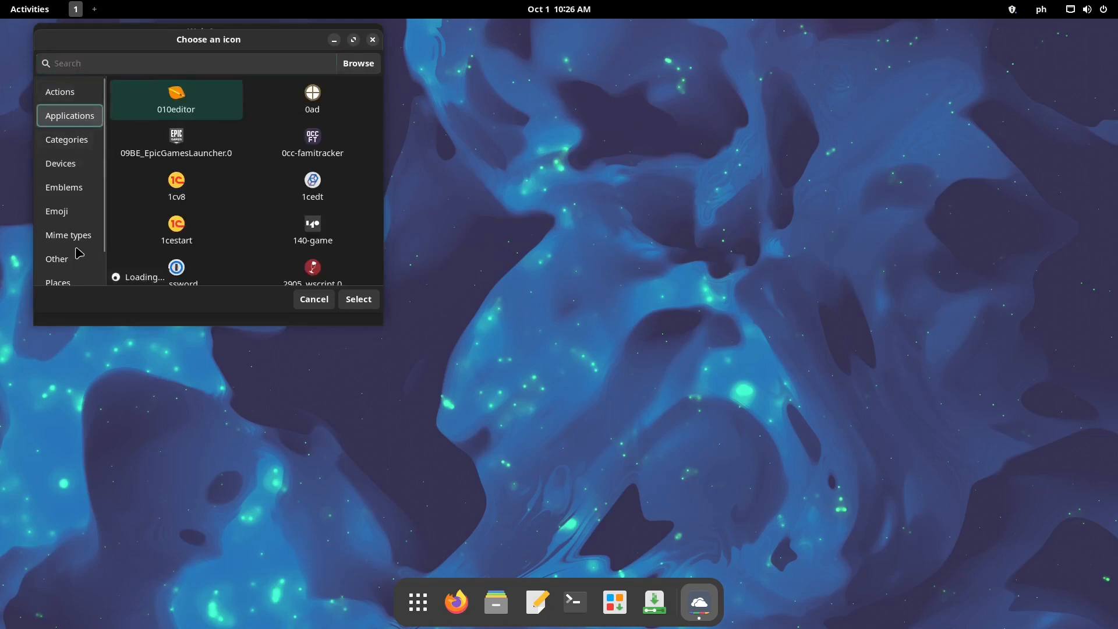
scroll(56, 266, "down", 1)
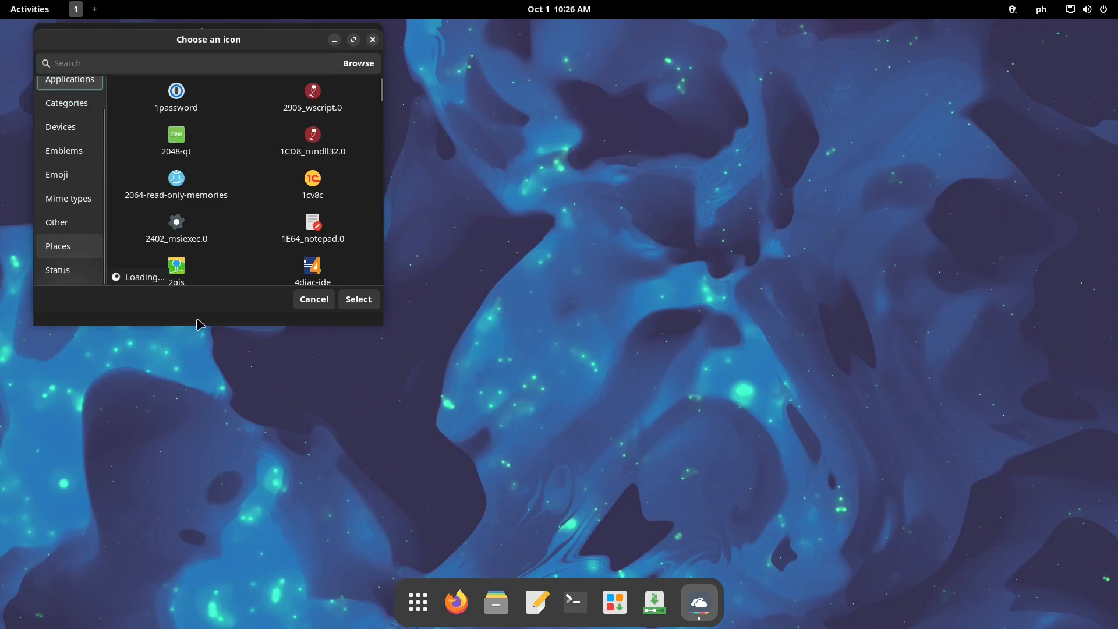
left_click(383, 328)
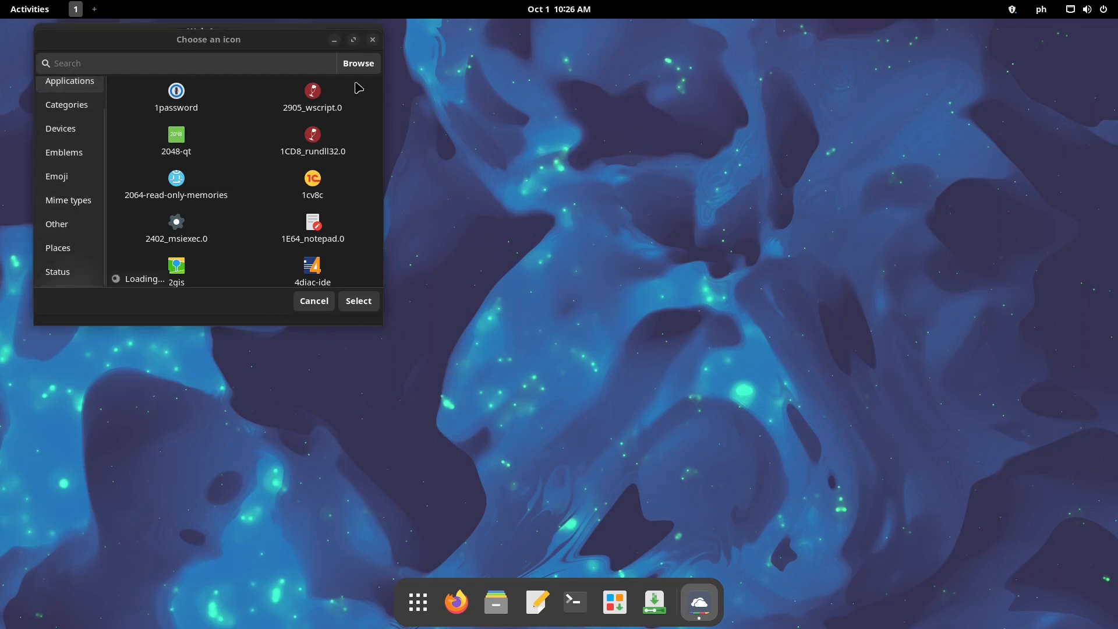
left_click(371, 100)
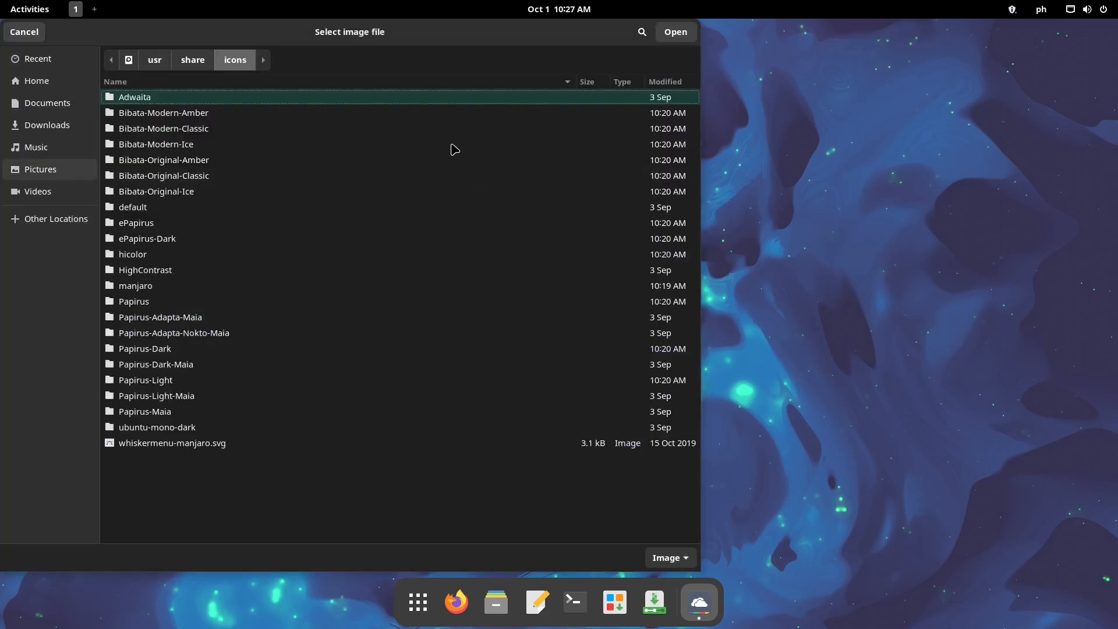
Check Pictures, abandon the icon change, close Web Apps, then close the Boxes window
left_click(76, 171)
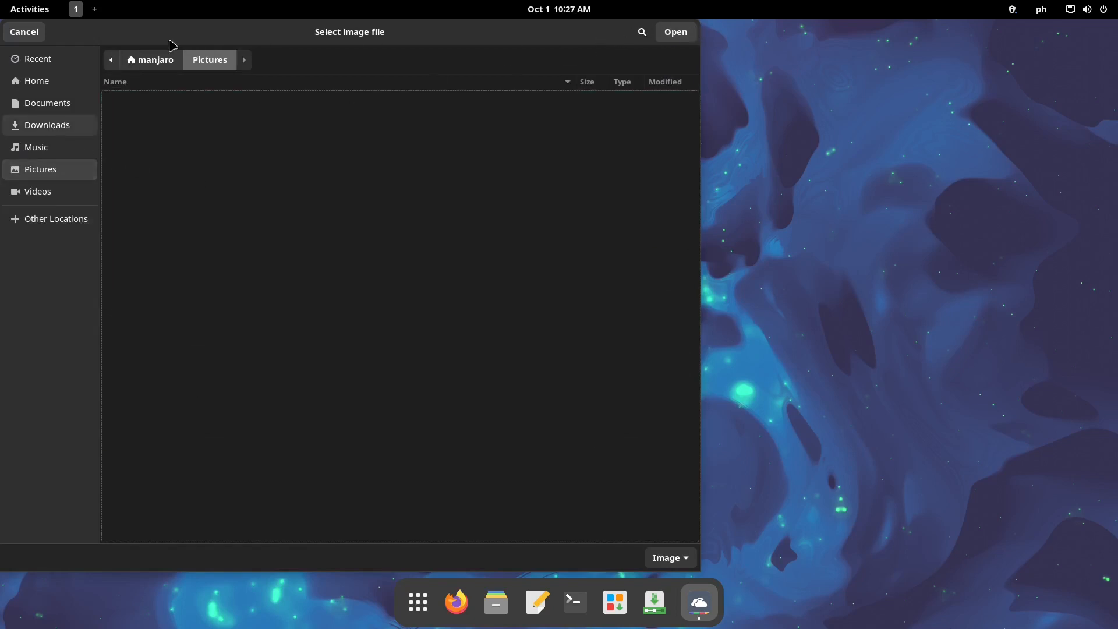
key("Escape")
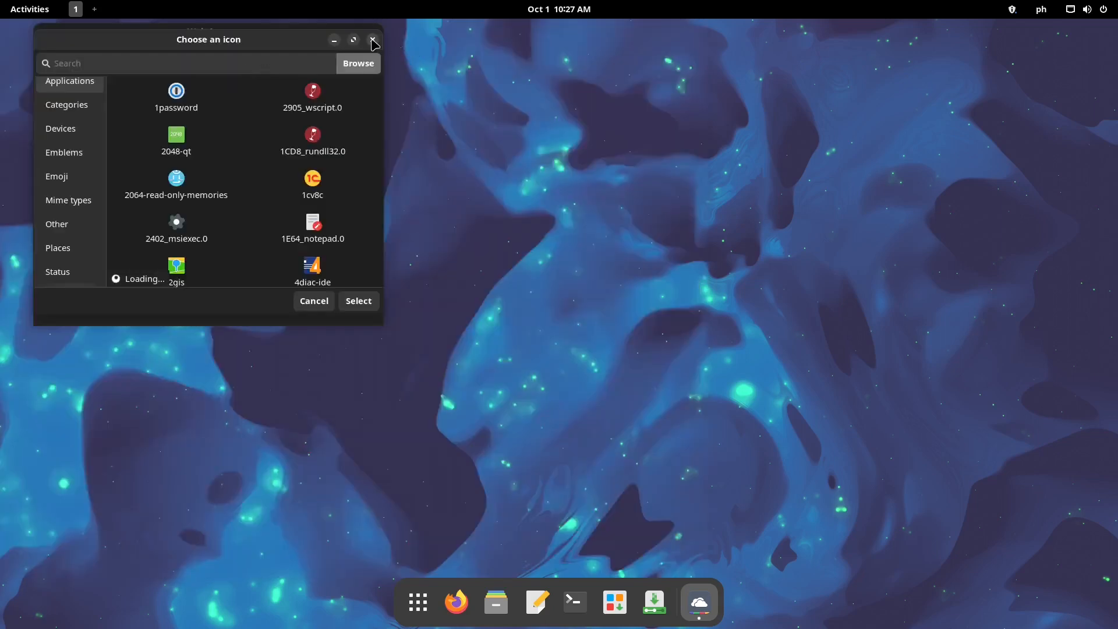
left_click(318, 304)
left_click(370, 36)
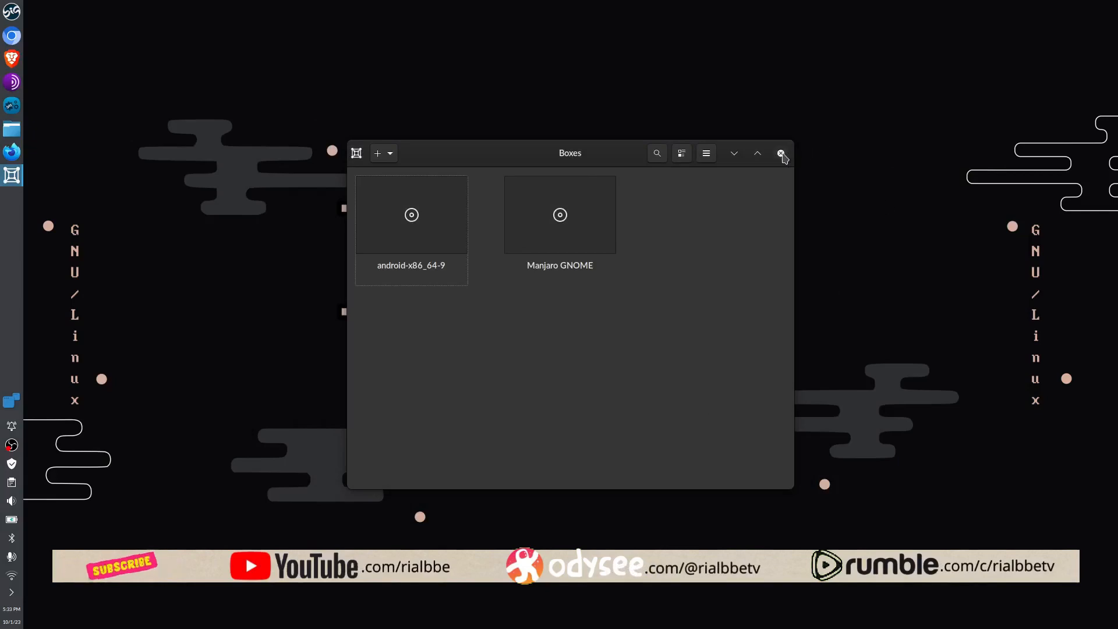
left_click(781, 153)
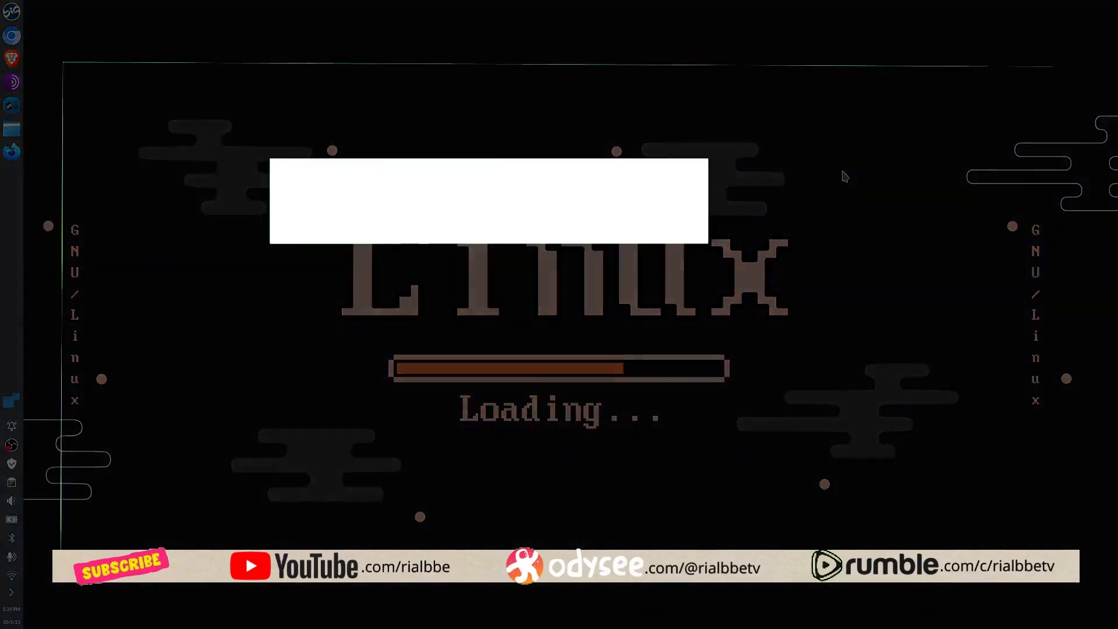